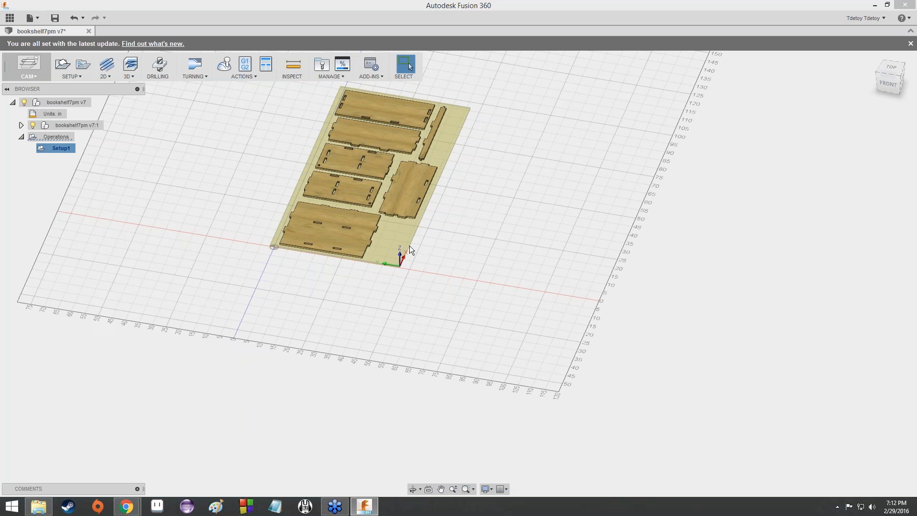
Select Setup1 and view its stock and work origin around the nested bookshelf parts.
left_click(445, 234)
scroll(445, 234, "down", 4)
scroll(569, 152, "up", 4)
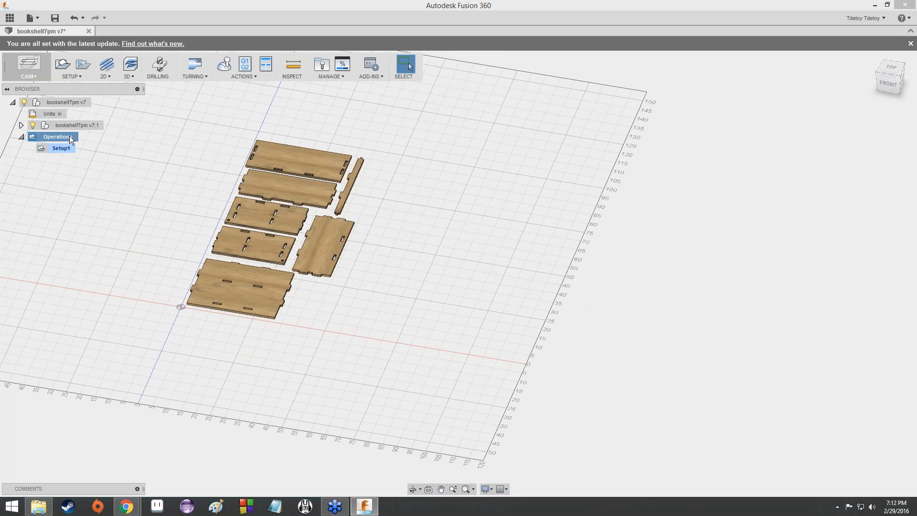
left_click(67, 149)
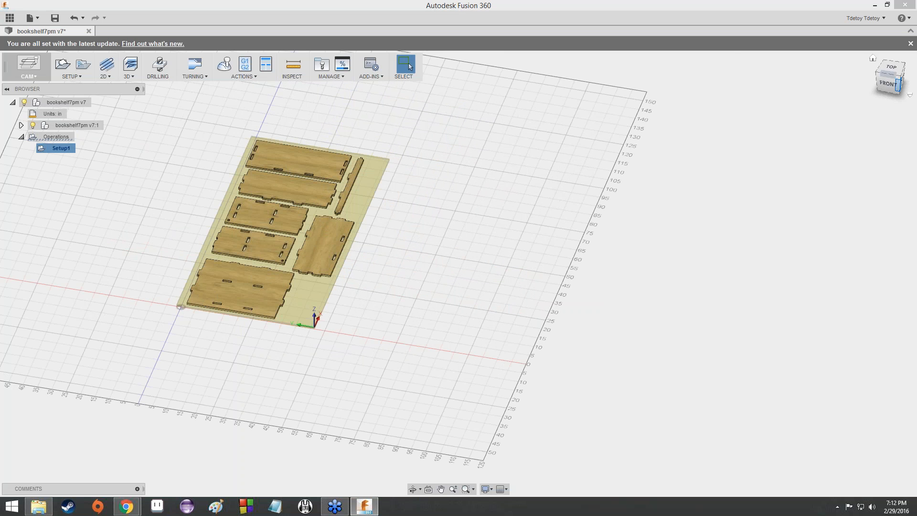
left_click(888, 84)
left_click(910, 56)
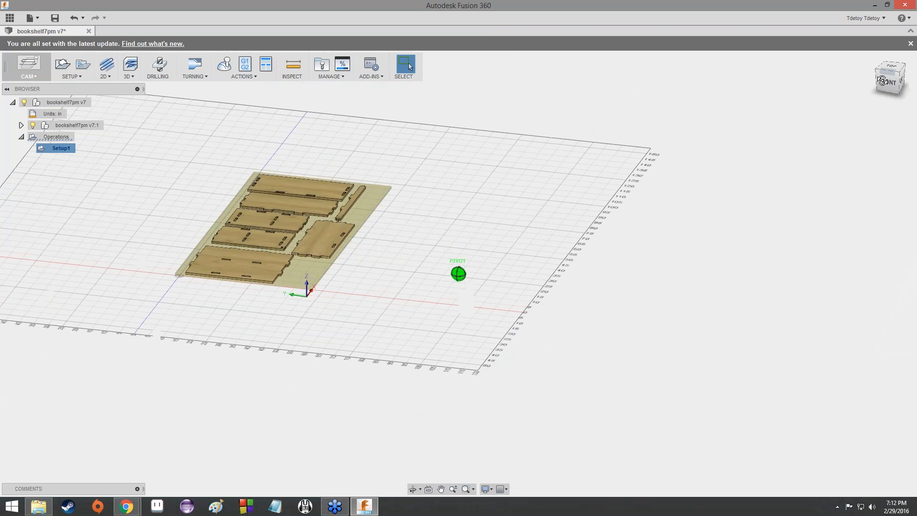
left_click(36, 76)
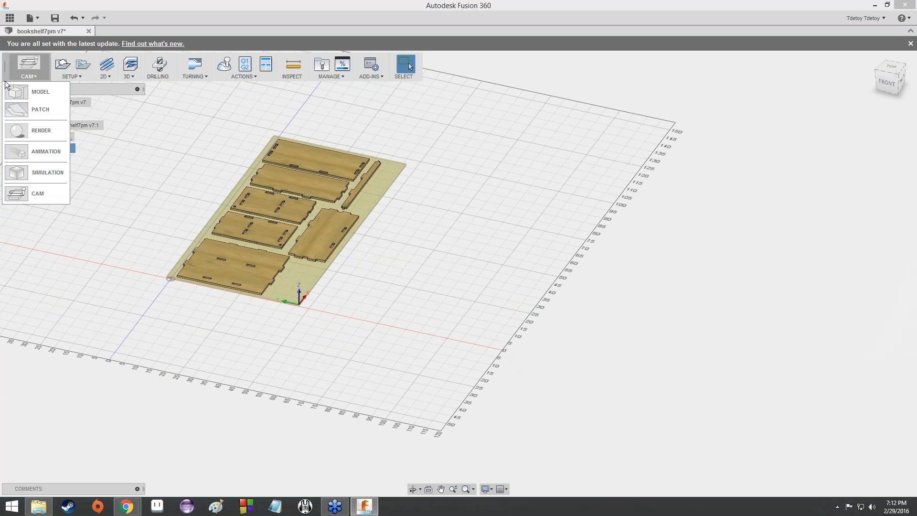
scroll(262, 230, "up", 3)
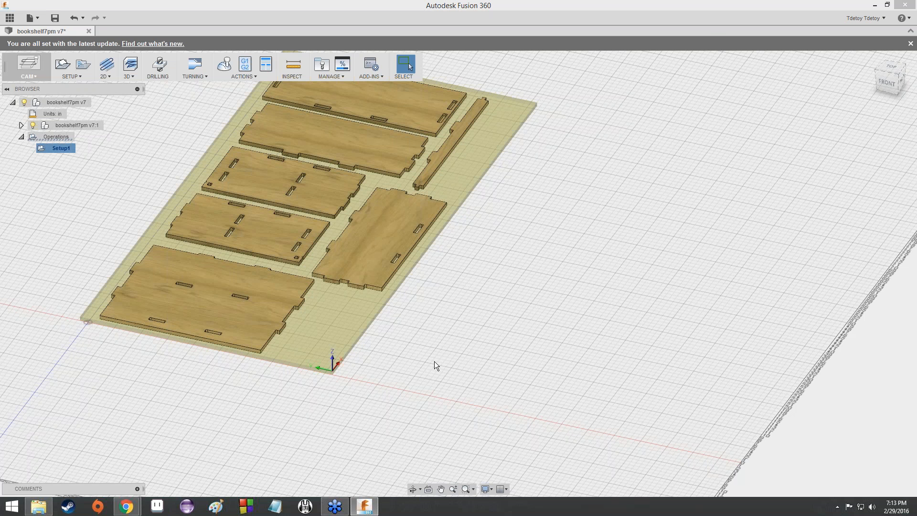
Examine the parts layout within Setup1's stock and the work coordinate origin at the stock's front corner.
left_click(421, 306)
scroll(420, 311, "up", 5)
scroll(549, 320, "down", 8)
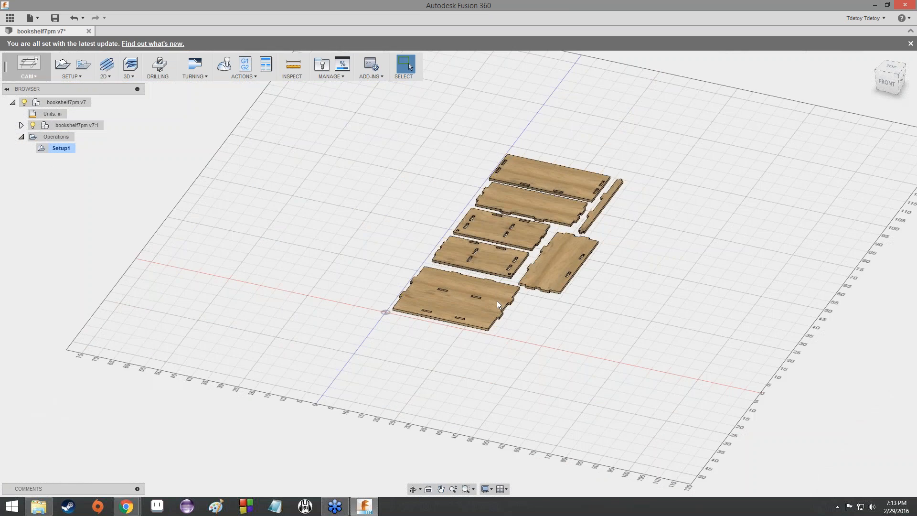
scroll(496, 300, "up", 5)
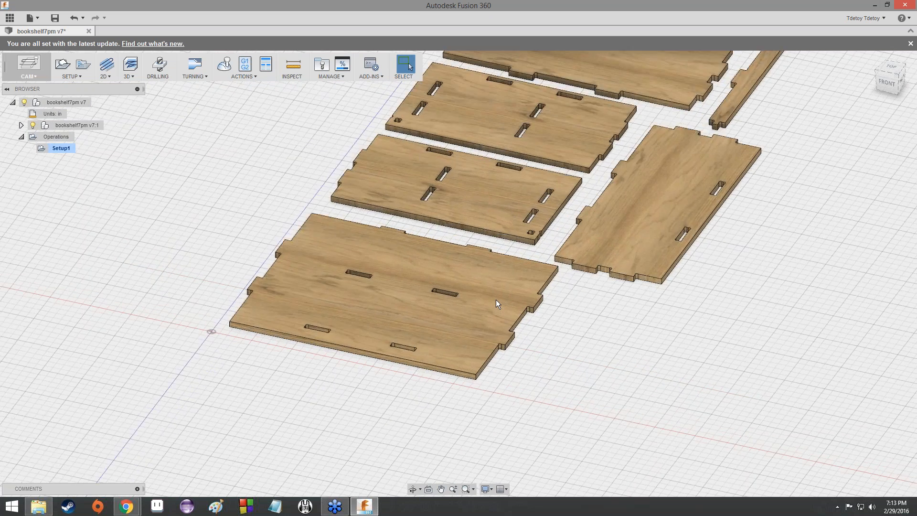
scroll(496, 300, "down", 3)
left_click(60, 148)
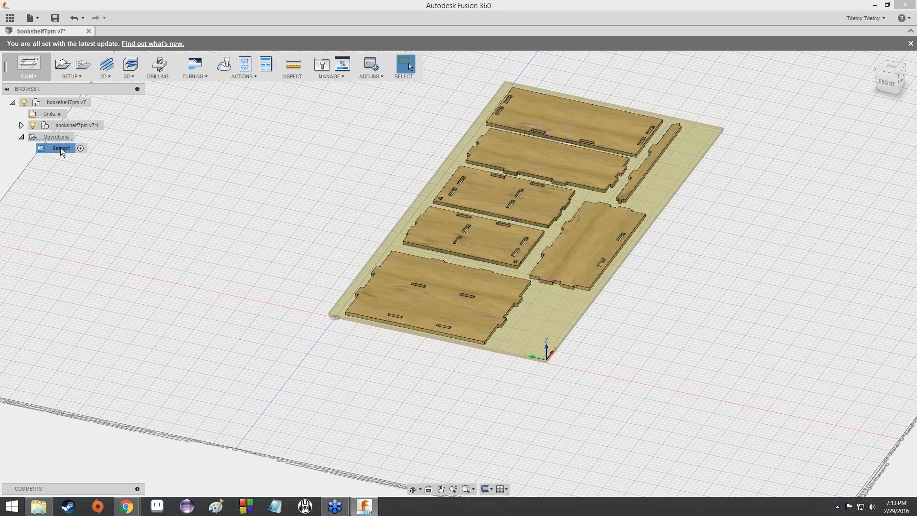
scroll(545, 359, "up", 6)
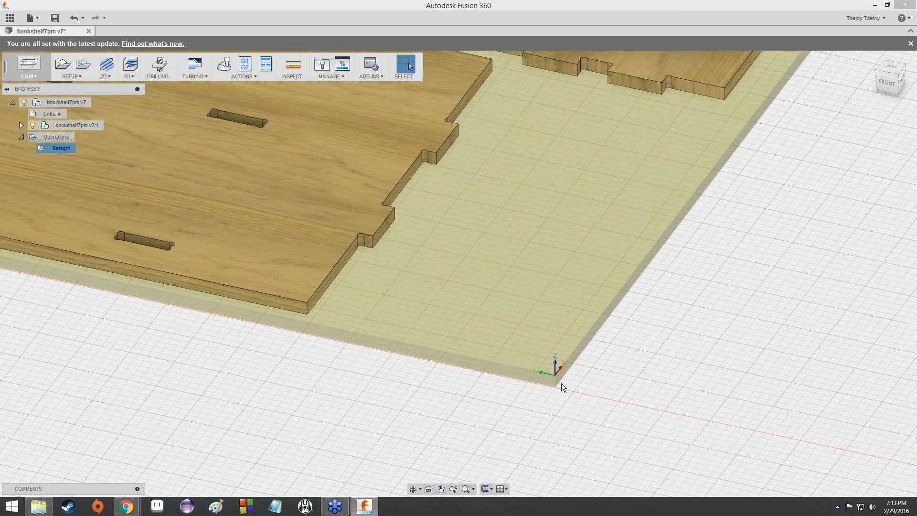
scroll(75, 267, "down", 8)
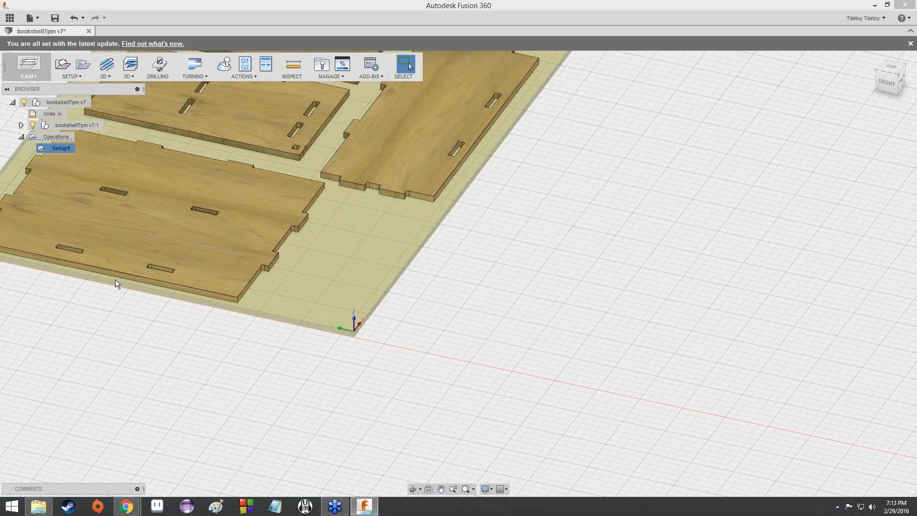
scroll(555, 343, "down", 5)
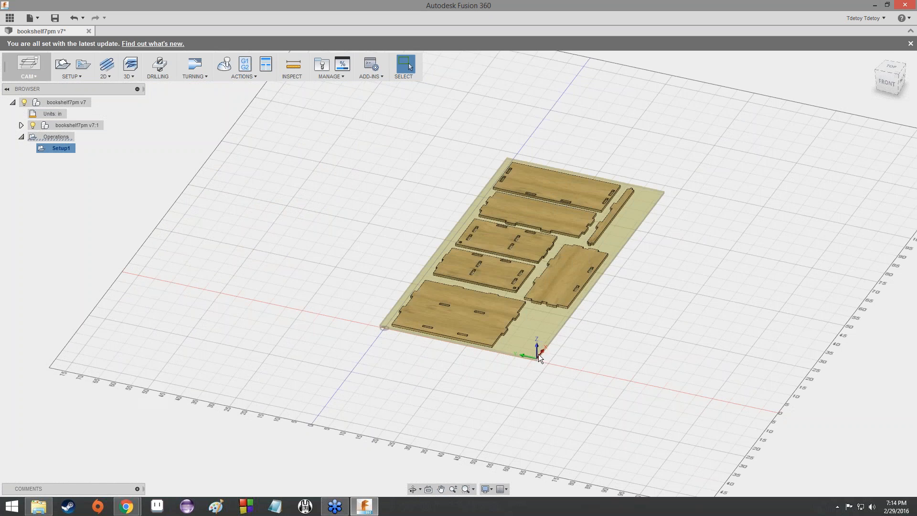
scroll(538, 354, "up", 6)
scroll(534, 357, "up", 2)
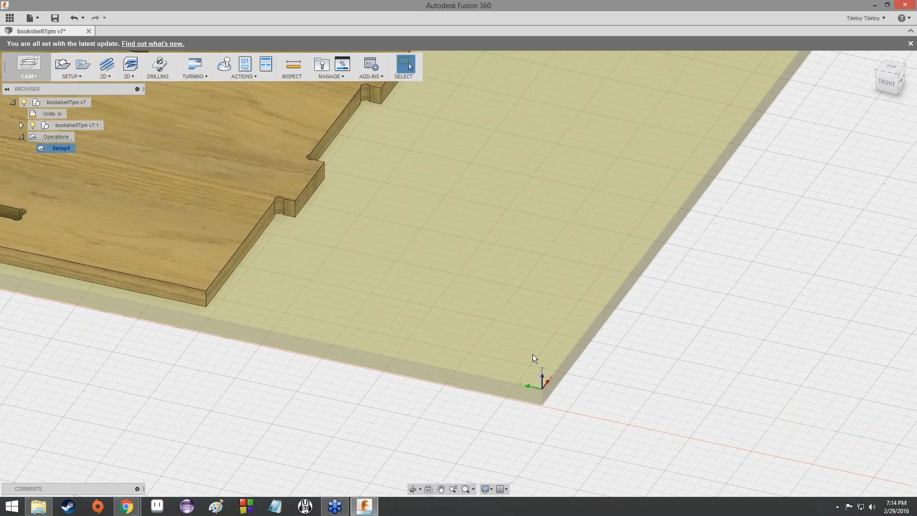
scroll(668, 215, "down", 6)
scroll(647, 217, "down", 3)
middle_click_drag(647, 218, 516, 283)
scroll(508, 283, "up", 5)
mouse_move(895, 92)
left_mouse_down()
mouse_move(911, 75)
mouse_move(895, 80)
mouse_move(893, 63)
mouse_move(898, 75)
left_mouse_up()
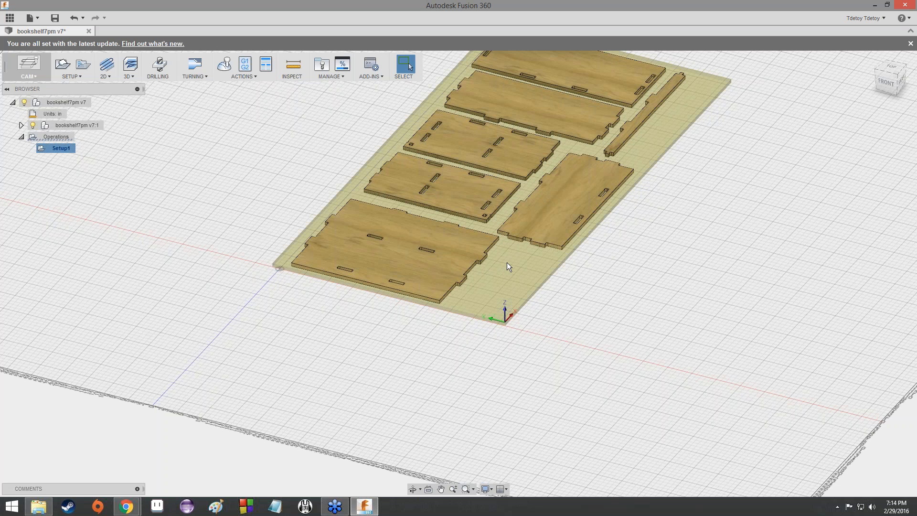
scroll(506, 262, "down", 5)
scroll(506, 262, "up", 8)
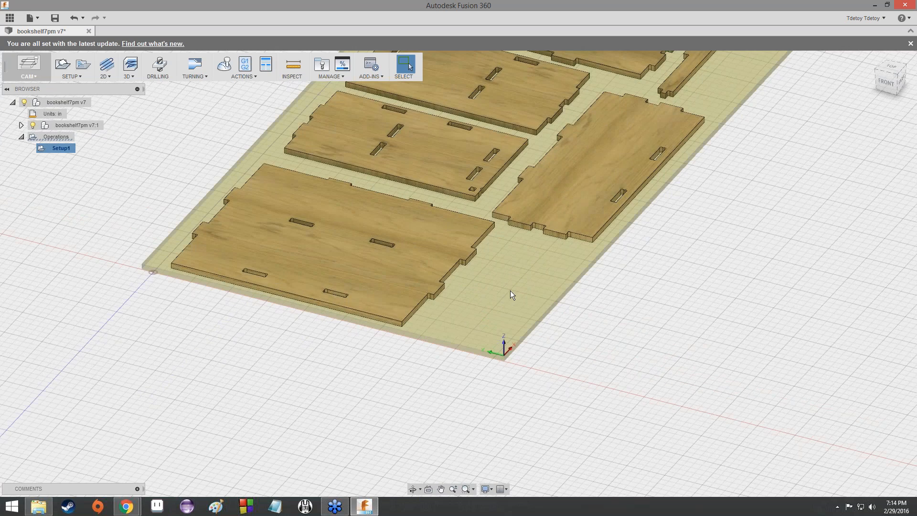
scroll(510, 291, "up", 3)
scroll(511, 285, "down", 3)
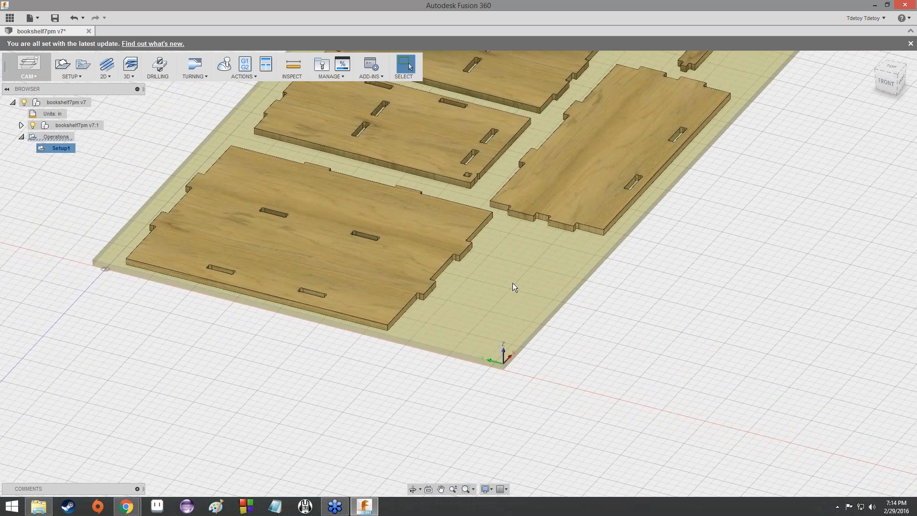
scroll(513, 283, "down", 2)
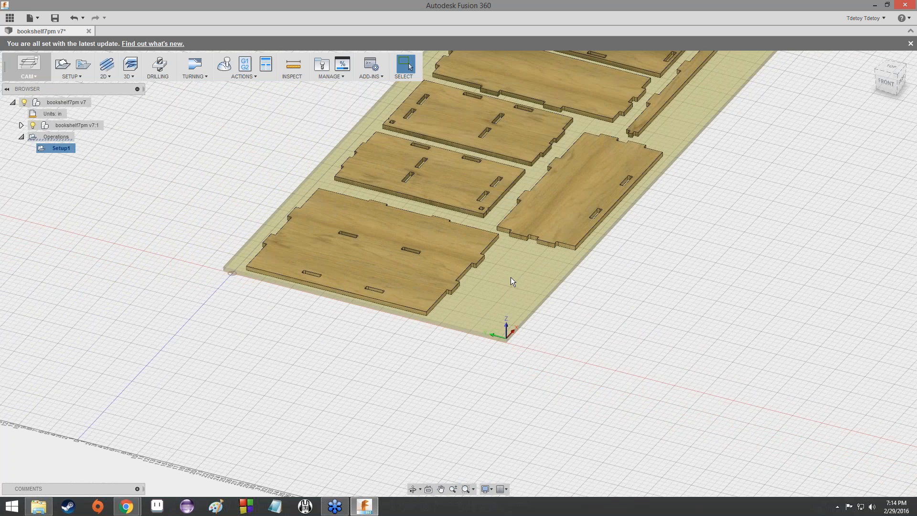
scroll(510, 272, "down", 5)
scroll(512, 262, "up", 6)
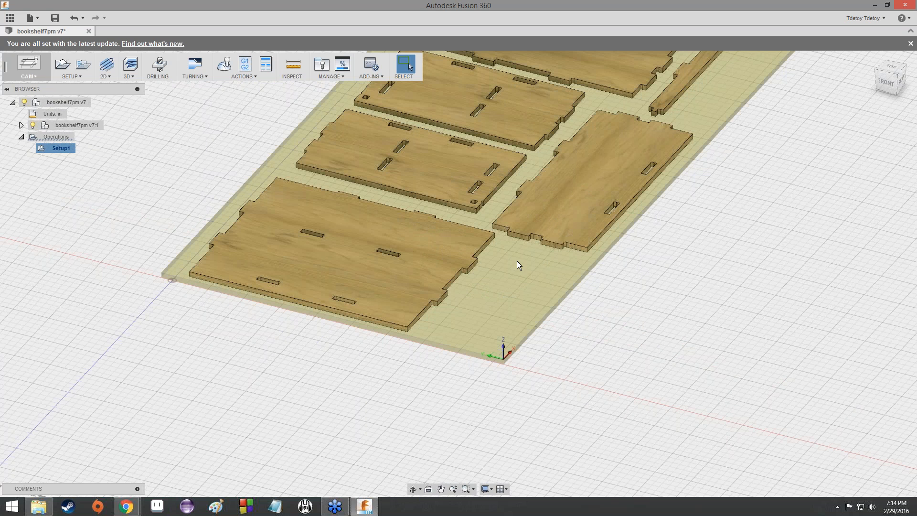
Create a 2D Pocket operation in Setup1 and open its tool selection.
left_click(103, 76)
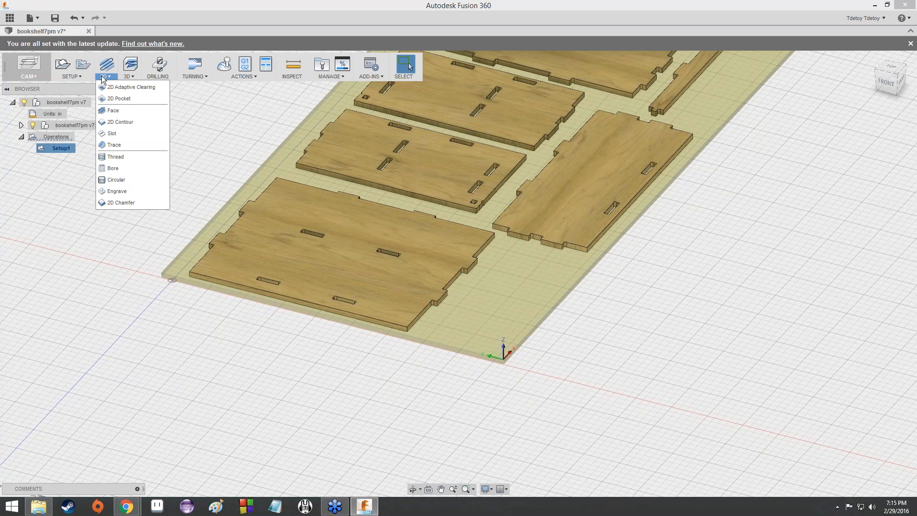
left_click(128, 98)
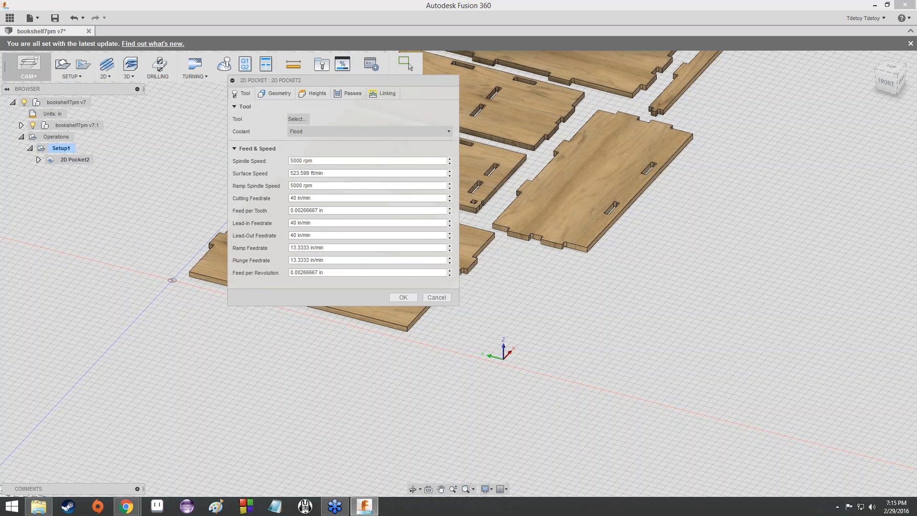
left_click_drag(398, 89, 552, 57)
left_click_drag(459, 47, 344, 120)
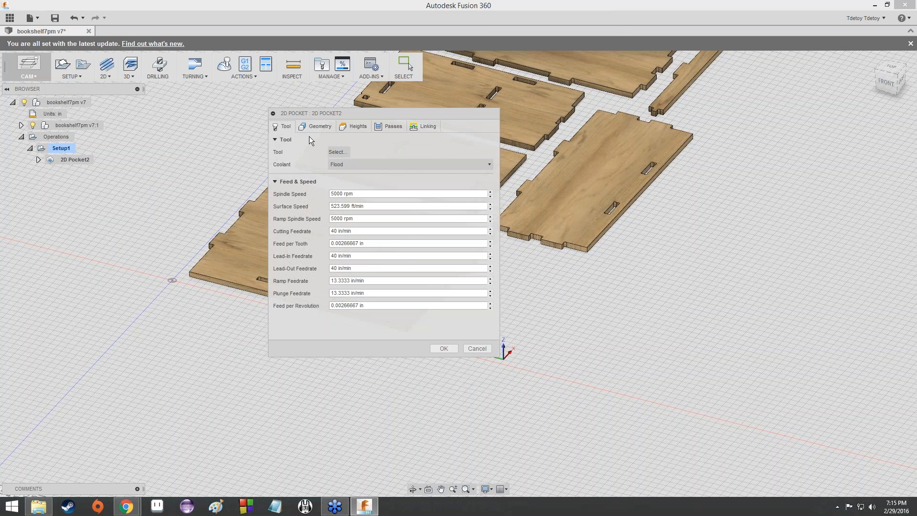
left_click(340, 152)
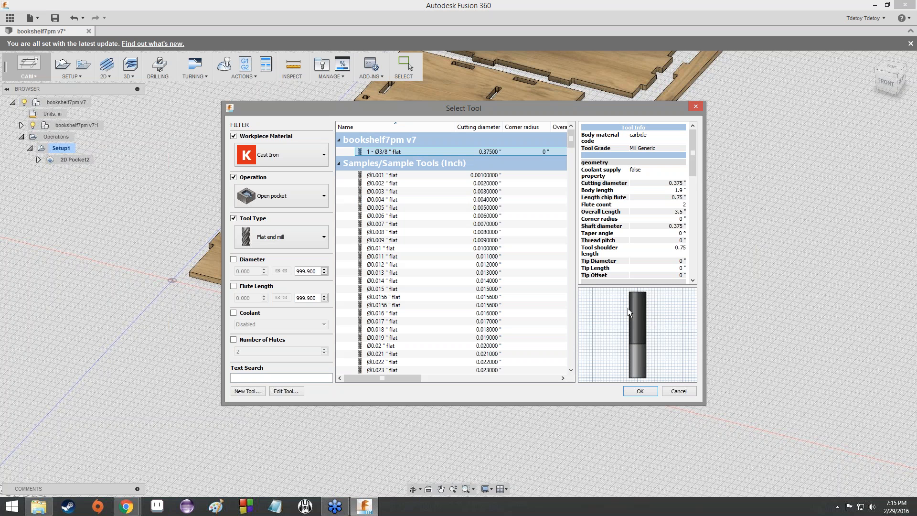
Compare the geometry of the 3/8" flat end mills in the Sample Tools (Inch) library.
mouse_move(570, 139)
left_mouse_down()
mouse_move(570, 188)
mouse_move(571, 138)
left_mouse_up()
left_click_drag(570, 138, 570, 202)
left_click(425, 208)
left_click(420, 217)
left_click(418, 241)
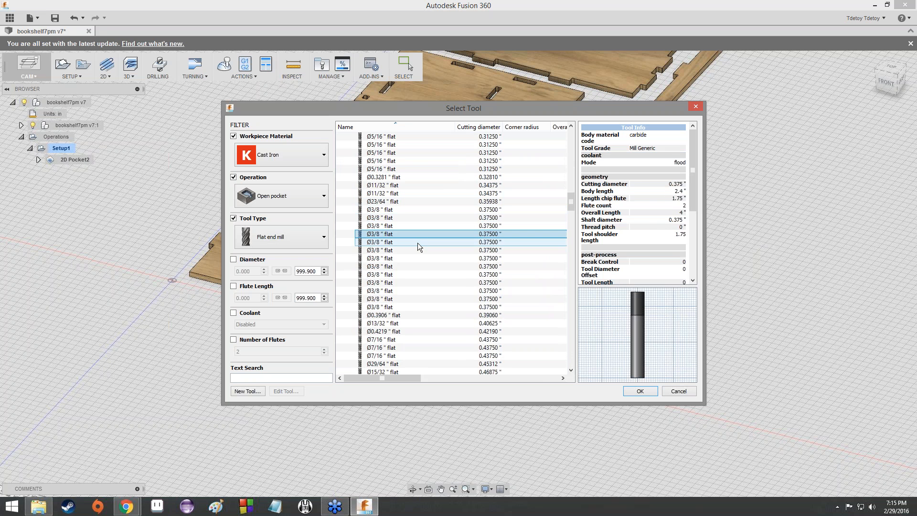
left_click(404, 259)
left_click(402, 248)
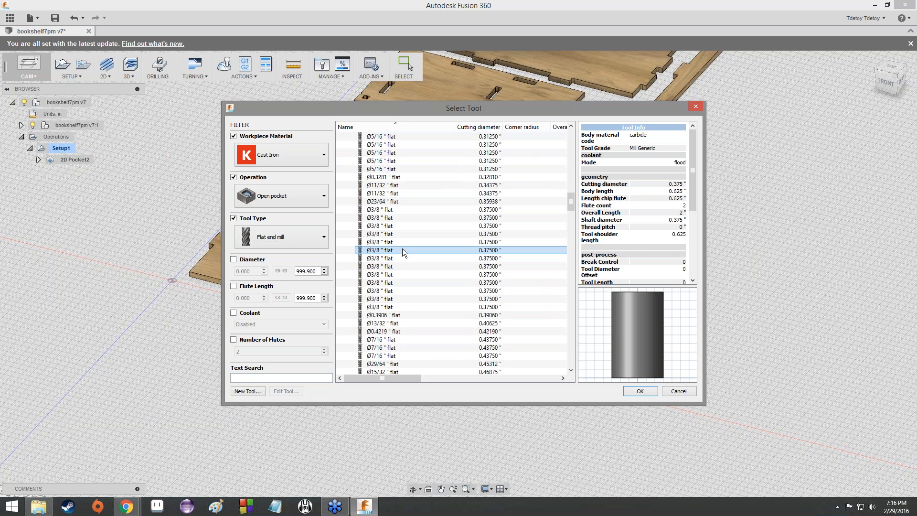
key("Down")
key("Down")
key("Down")
key("Down")
key("Down")
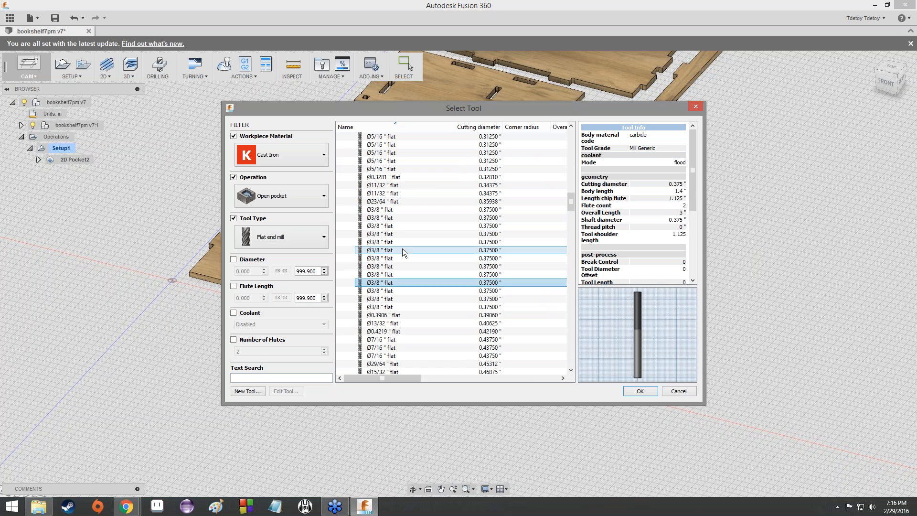
key("Up")
key("Up")
key("Up")
key("Up")
key("Up")
key("Up")
key("Up")
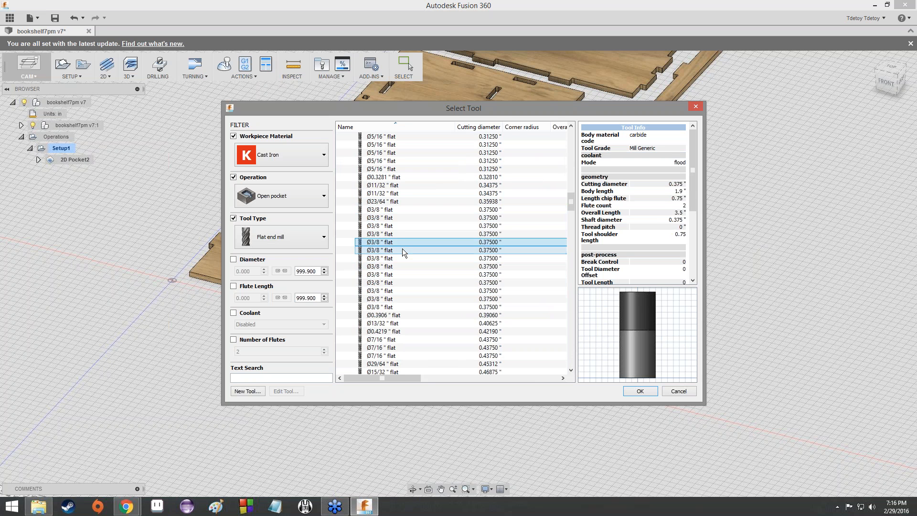
key("Up")
key("Up")
key("Up")
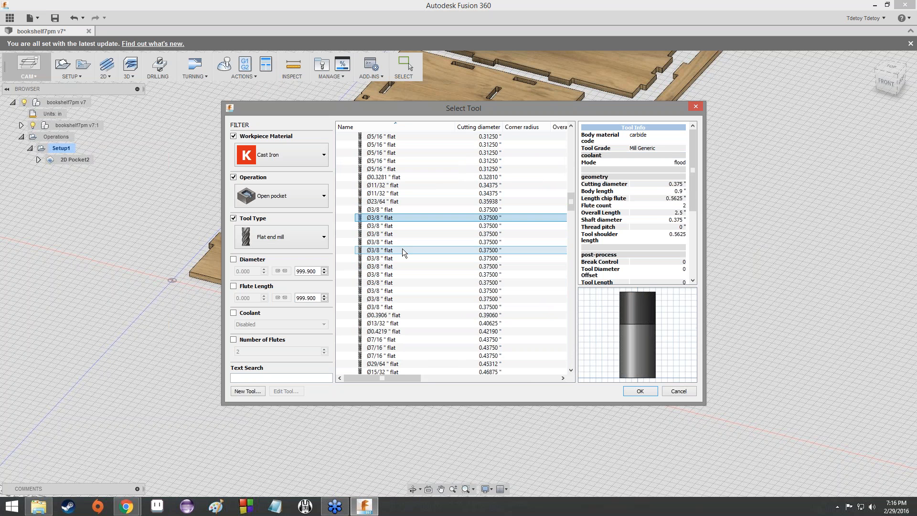
left_click(605, 208)
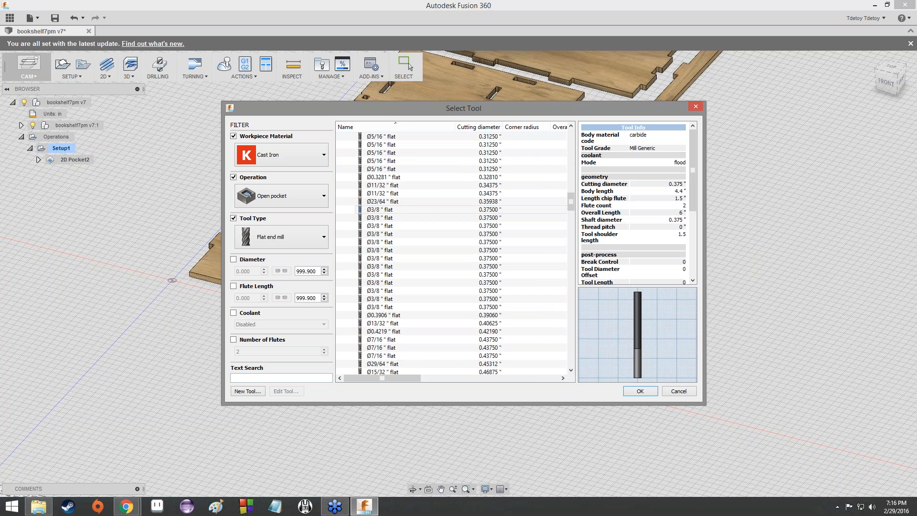
Assign tool 1, the Ø3/8" flat end mill from the bookshelf7pm v7 document library, to the pocket operation.
left_click_drag(571, 201, 571, 138)
left_click(502, 149)
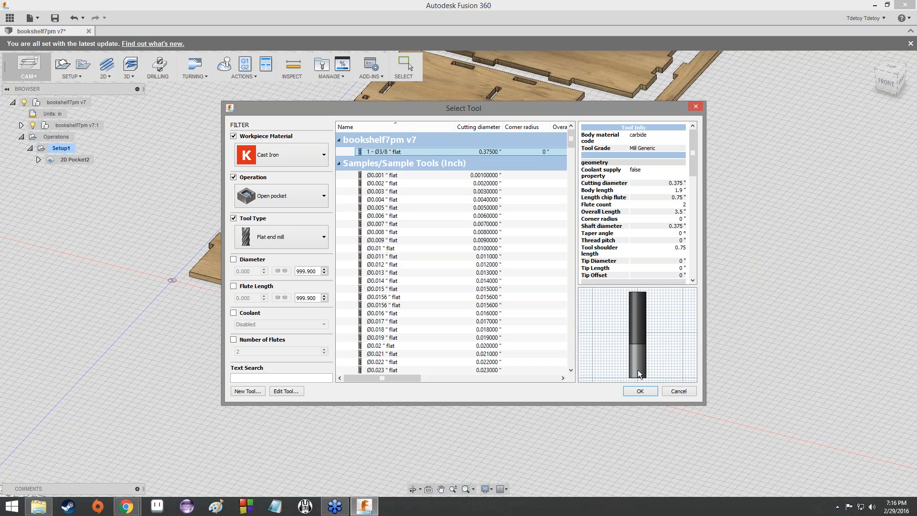
left_click_drag(653, 276, 694, 273)
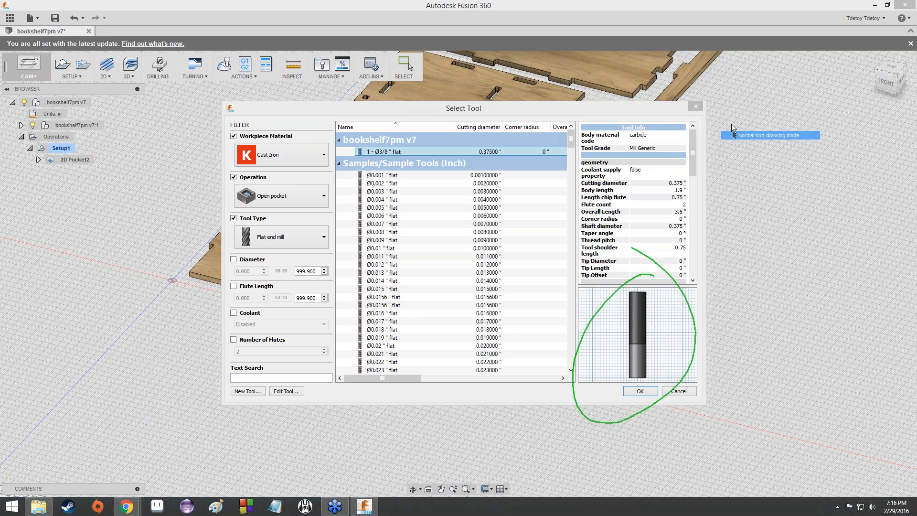
left_click(756, 185)
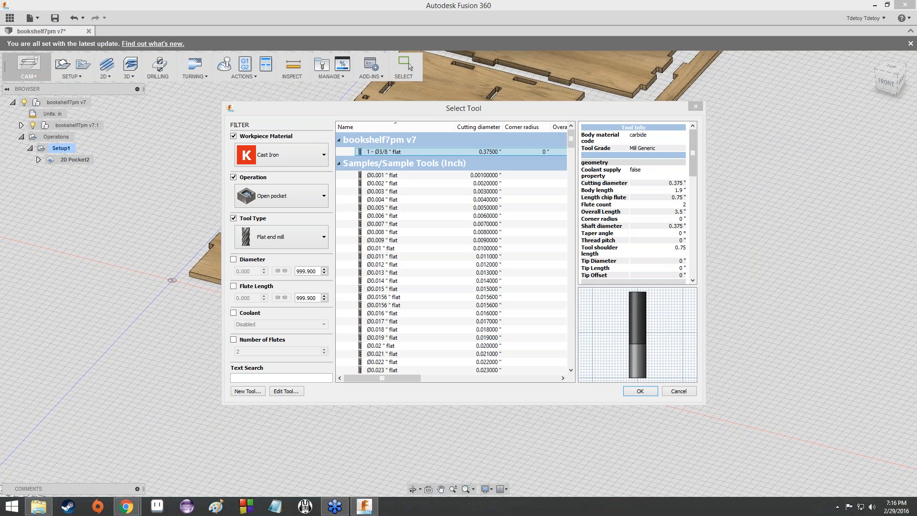
left_click(638, 394)
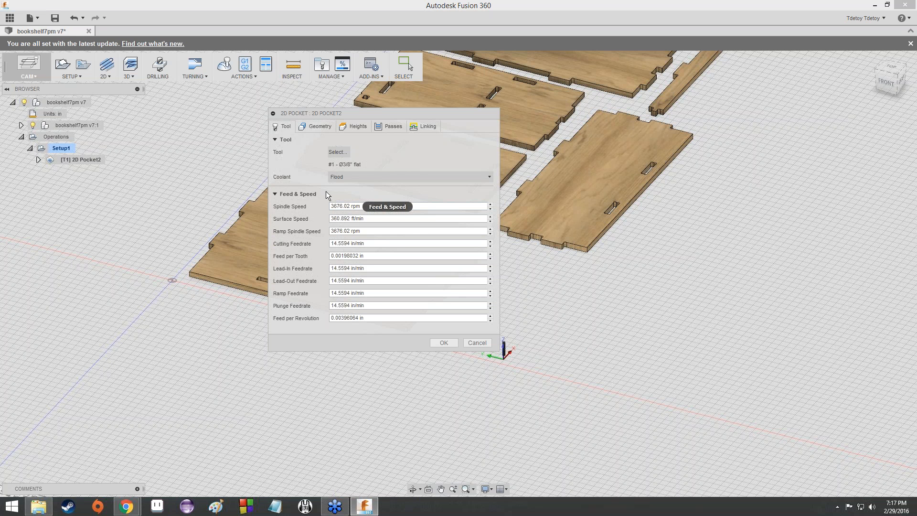
Set the pocket operation's spindle speed to 10500 rpm.
left_click_drag(330, 206, 360, 206)
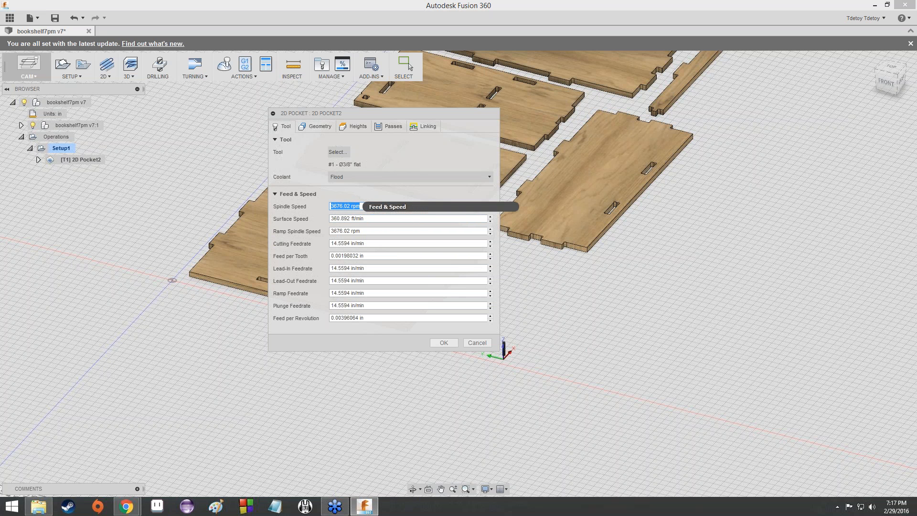
type("1050")
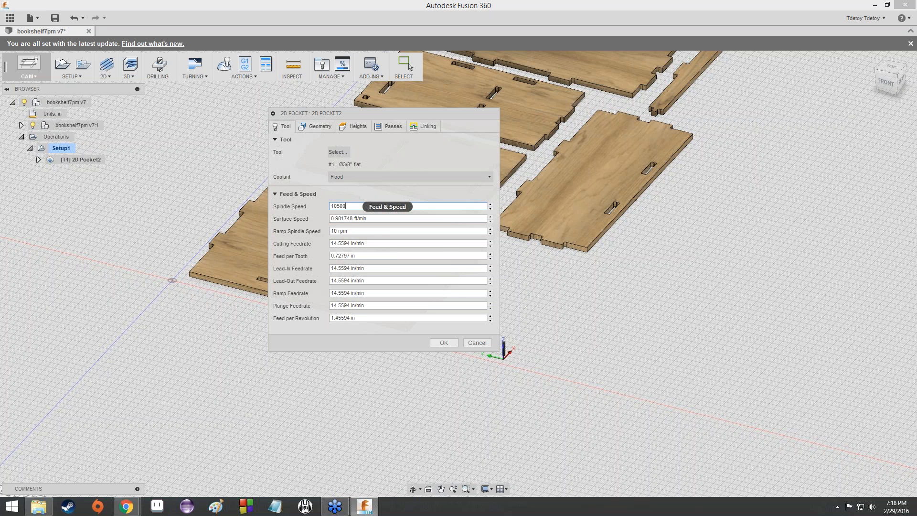
type("0")
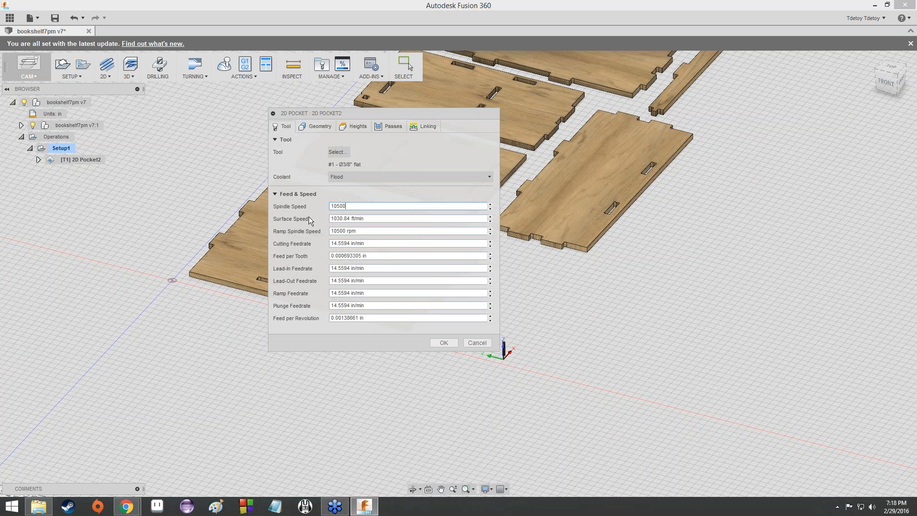
Set the pocket operation's cutting, lead-in and lead-out feedrates to 60 in/min.
triple_click(340, 243)
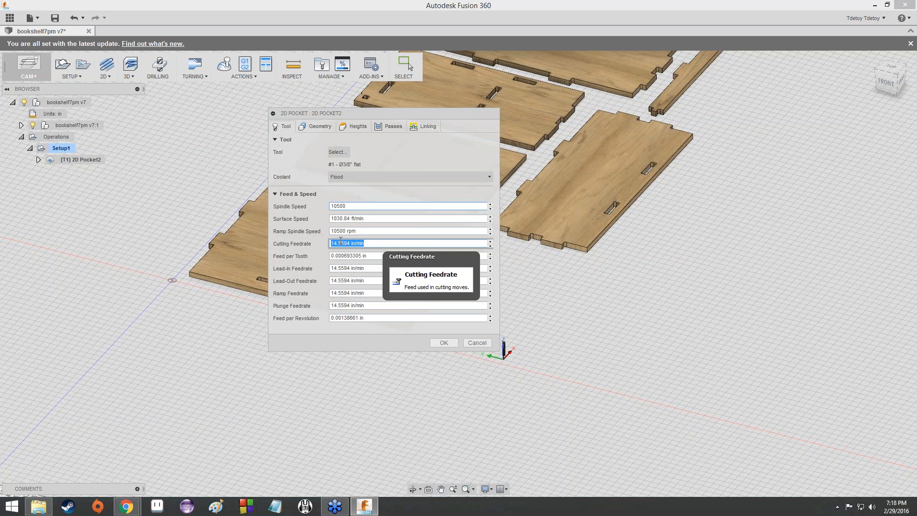
type("60")
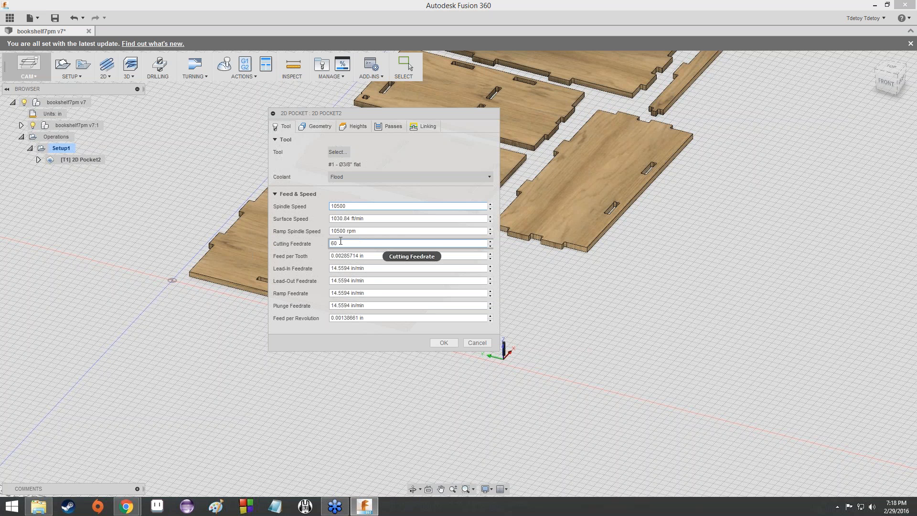
triple_click(370, 269)
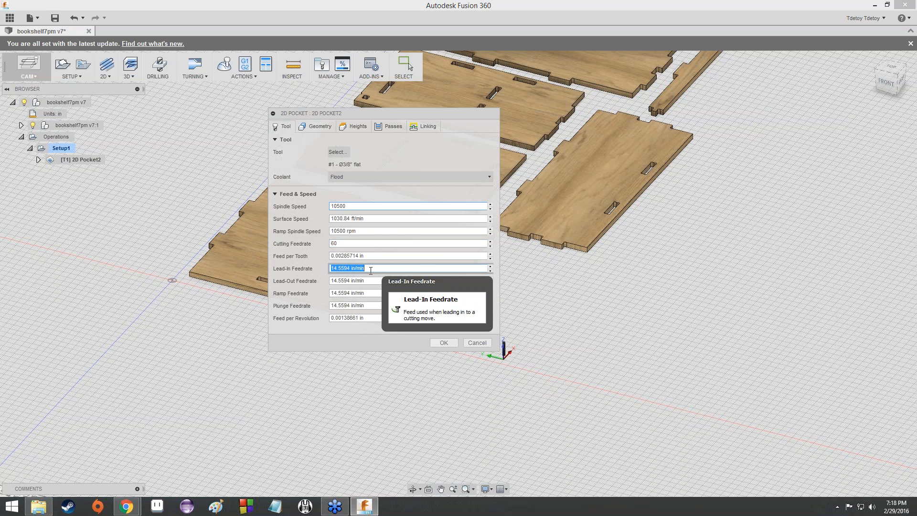
type("60")
left_click(365, 281)
double_click(365, 281)
triple_click(365, 281)
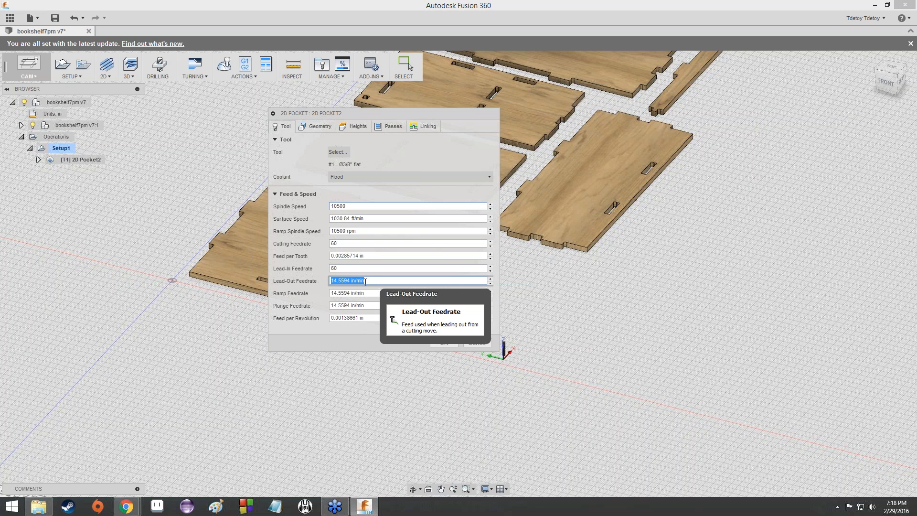
type("60")
Set the ramp and plunge feedrates of the pocket operation to 60 in/min.
left_click(375, 293)
triple_click(375, 293)
type("60")
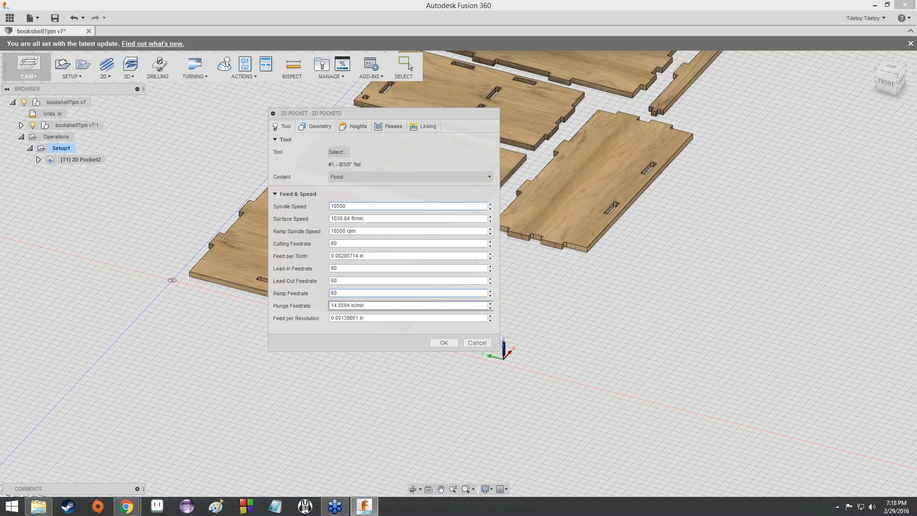
left_click(370, 308)
triple_click(370, 308)
type("60")
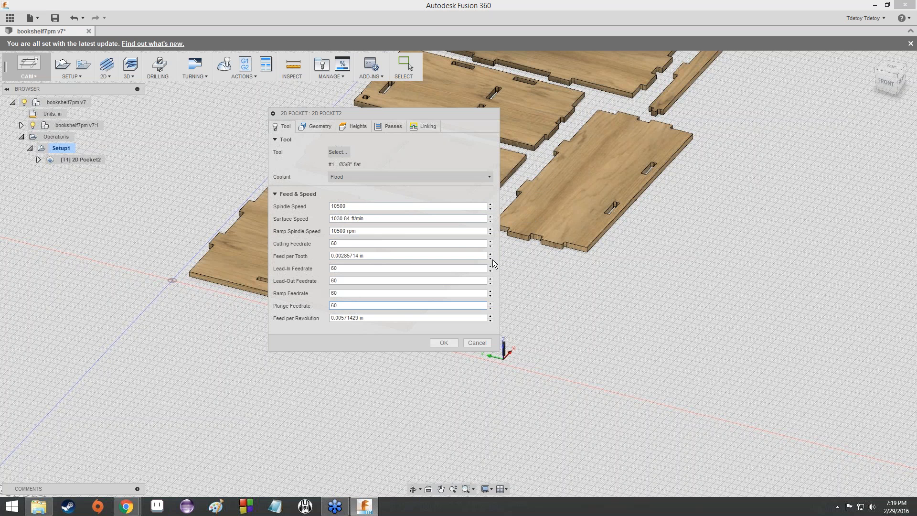
Open the geometry settings of the pocket operation for picking pocket contours.
scroll(652, 221, "down", 2)
middle_click_drag(652, 220, 544, 368)
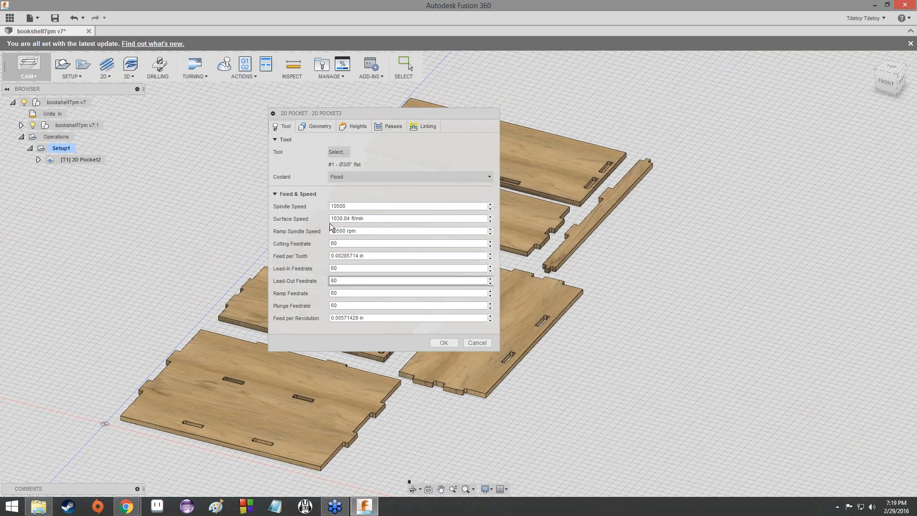
left_click(316, 128)
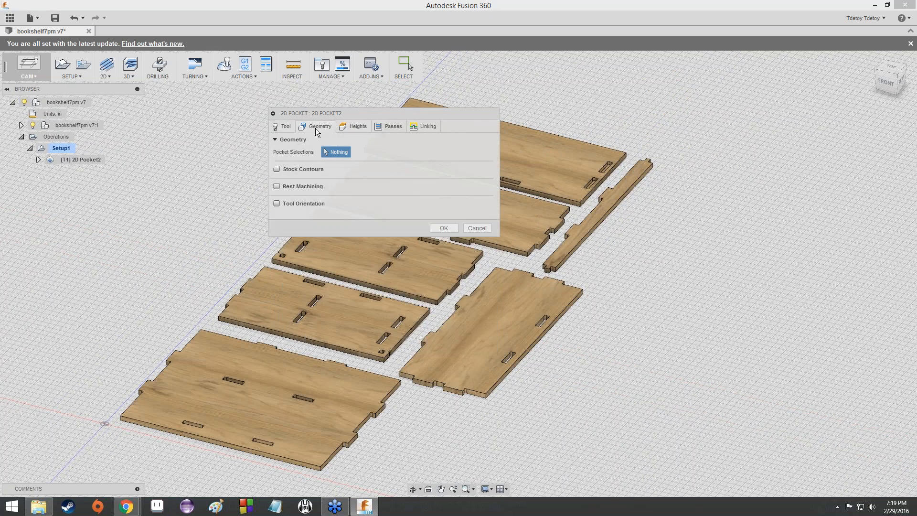
left_click(287, 127)
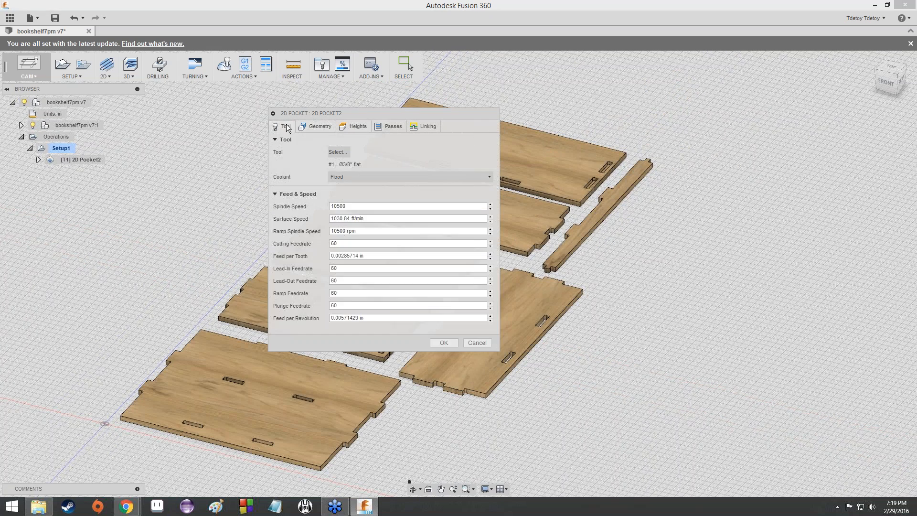
left_click(320, 128)
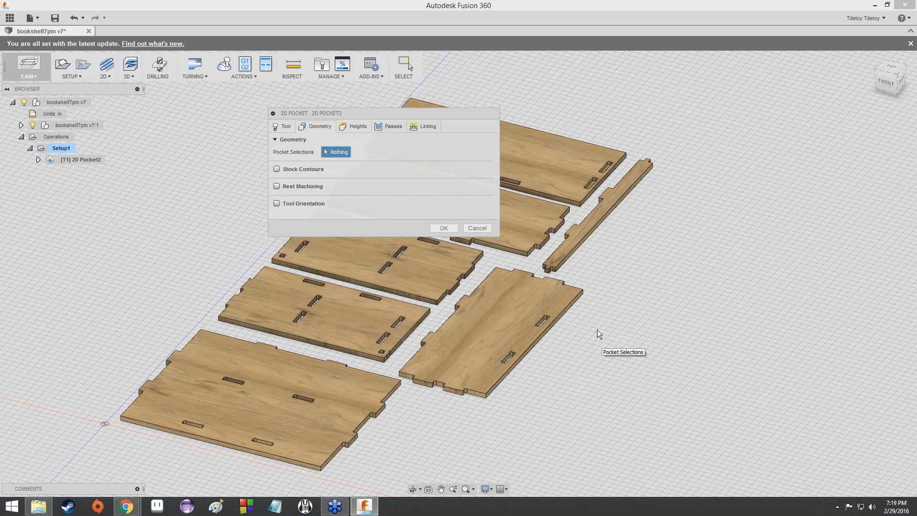
Select the bottom edge chain of the rearmost panel's corner slot, at the end facing the narrow strip, as a pocket contour.
middle_click_drag(599, 305, 578, 439)
scroll(578, 439, "down", 2)
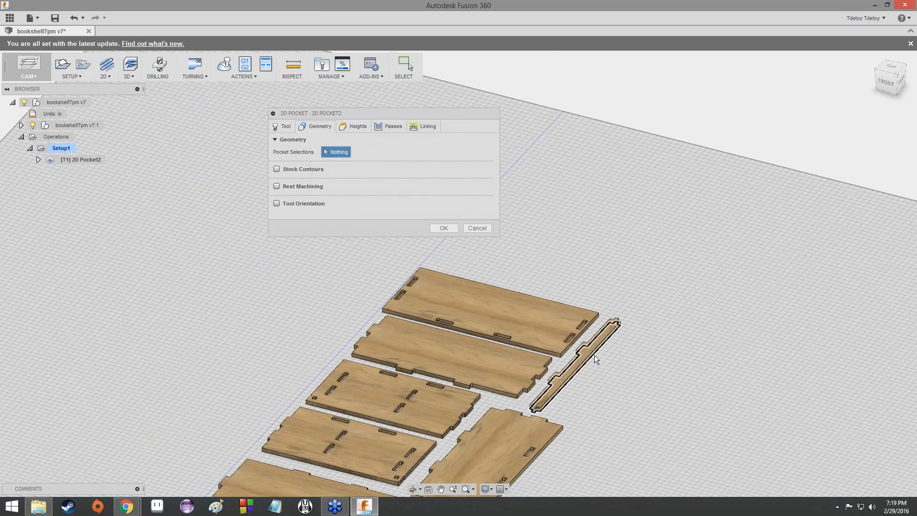
scroll(595, 355, "up", 5)
scroll(557, 315, "down", 4)
scroll(554, 316, "up", 3)
scroll(554, 317, "up", 6)
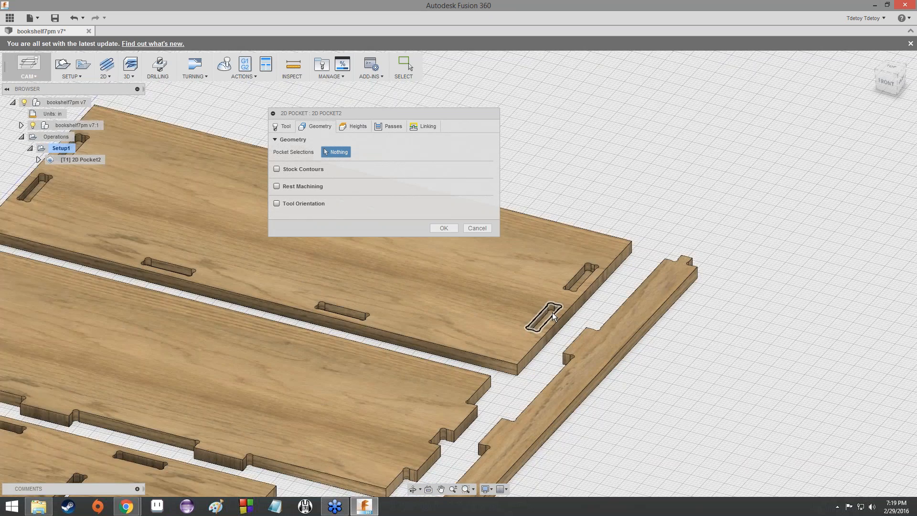
left_click_drag(879, 77, 901, 84)
middle_click_drag(432, 315, 582, 411)
scroll(581, 410, "up", 2)
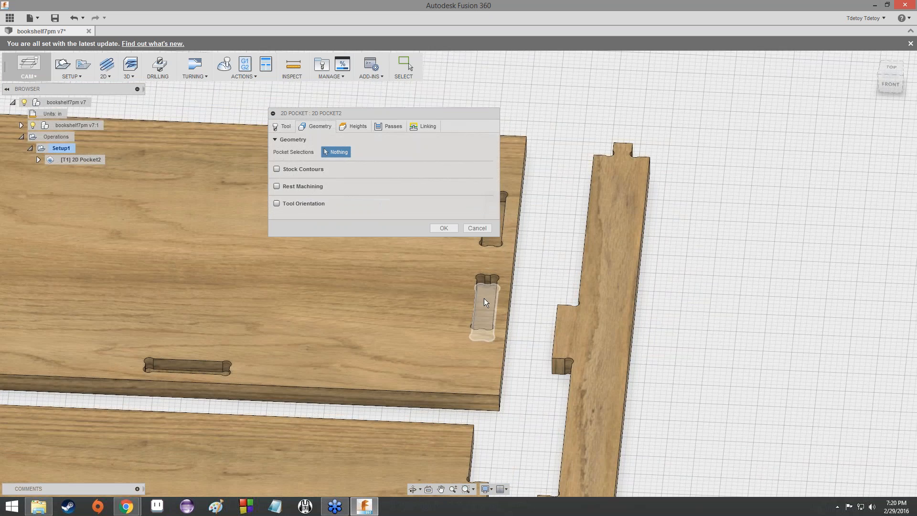
scroll(357, 307, "down", 1)
scroll(196, 245, "down", 3)
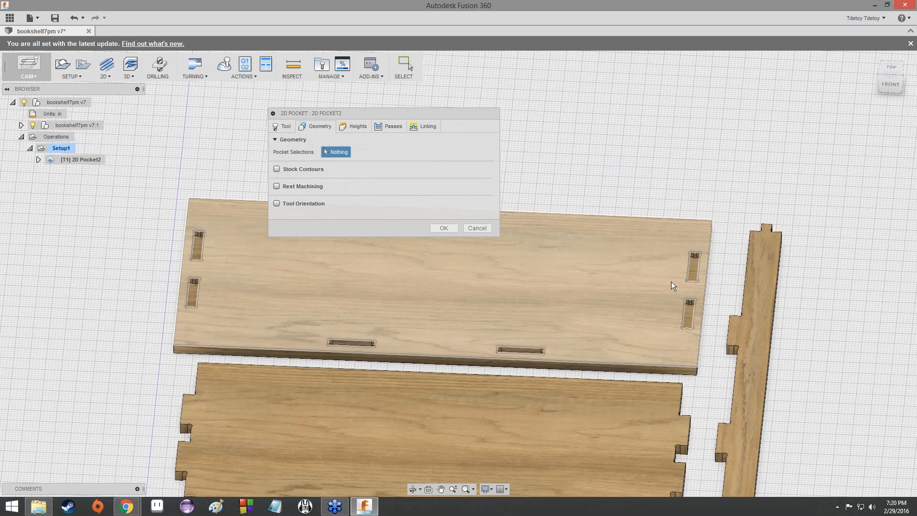
scroll(704, 254, "up", 2)
scroll(704, 254, "up", 3)
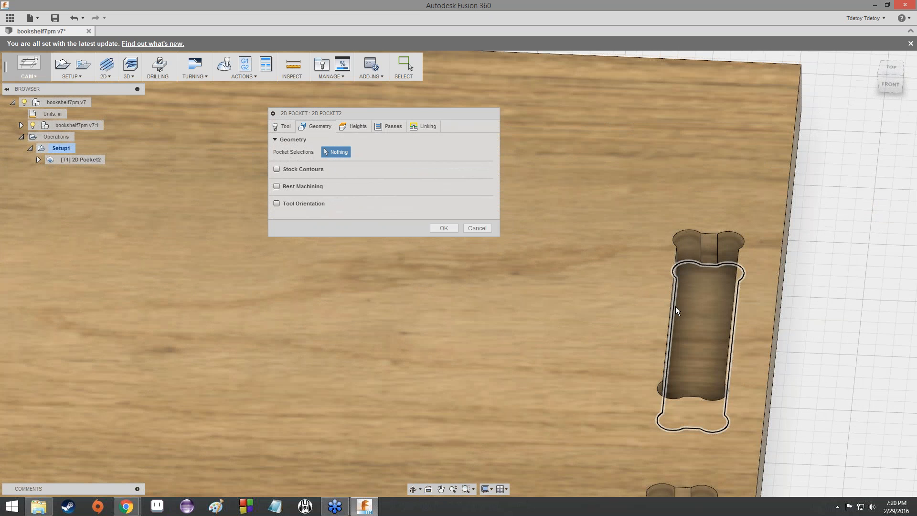
left_click(891, 98)
middle_click_drag(859, 125, 245, 403)
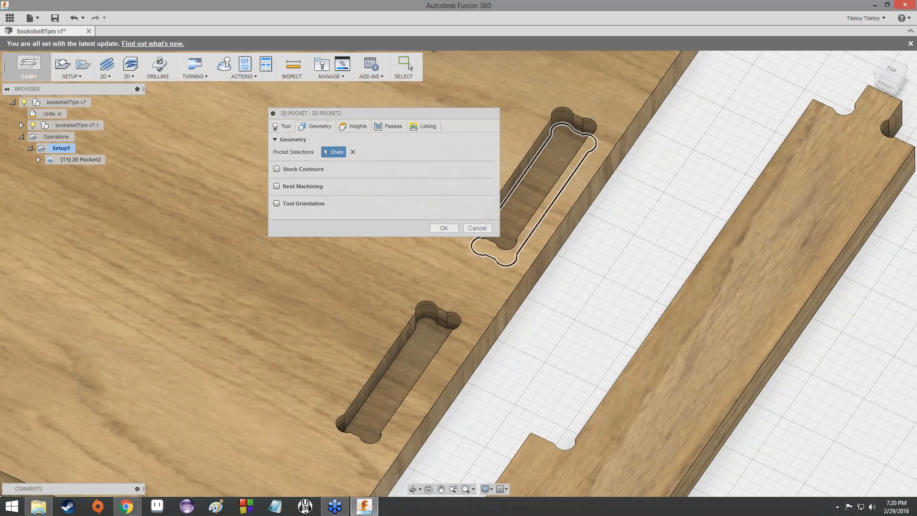
left_click(523, 180)
Flip the selected slot chain so that the machining area lies inside the slot.
scroll(583, 251, "down", 10)
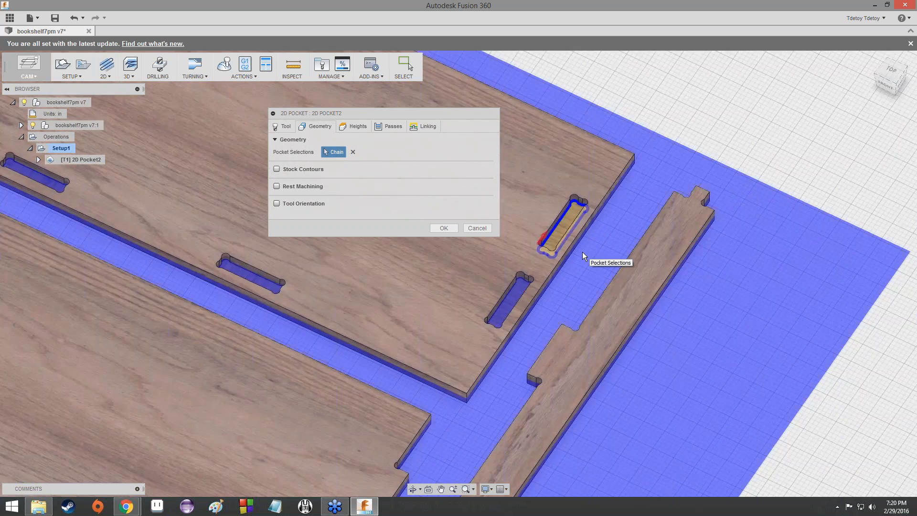
scroll(583, 251, "down", 4)
scroll(559, 272, "up", 12)
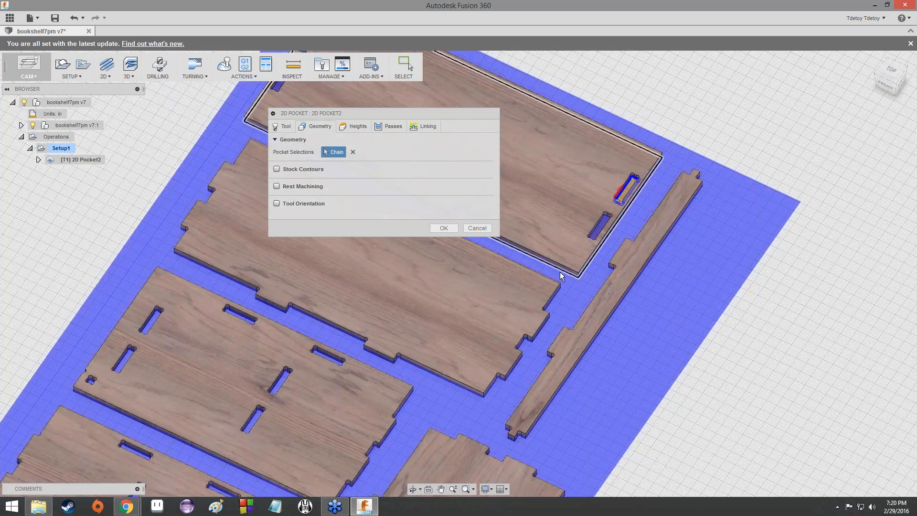
scroll(626, 223, "down", 2)
middle_click_drag(626, 224, 424, 325)
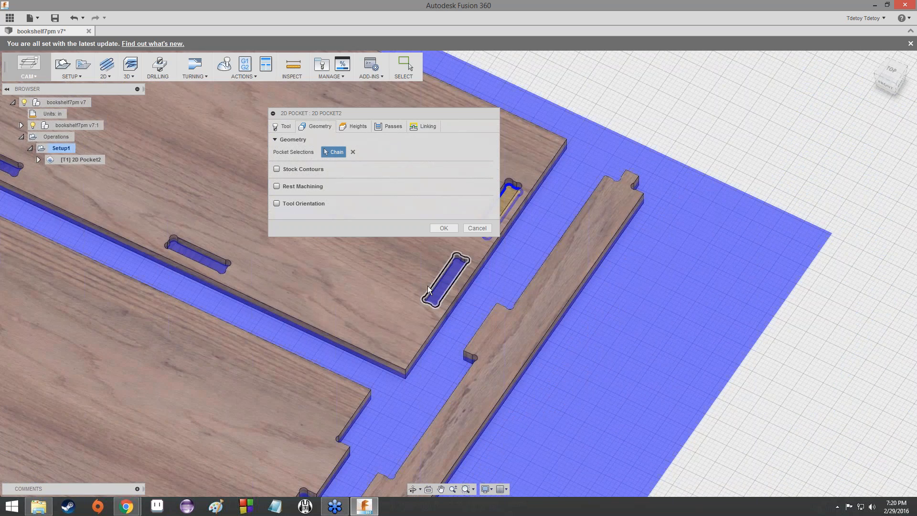
scroll(428, 285, "up", 4)
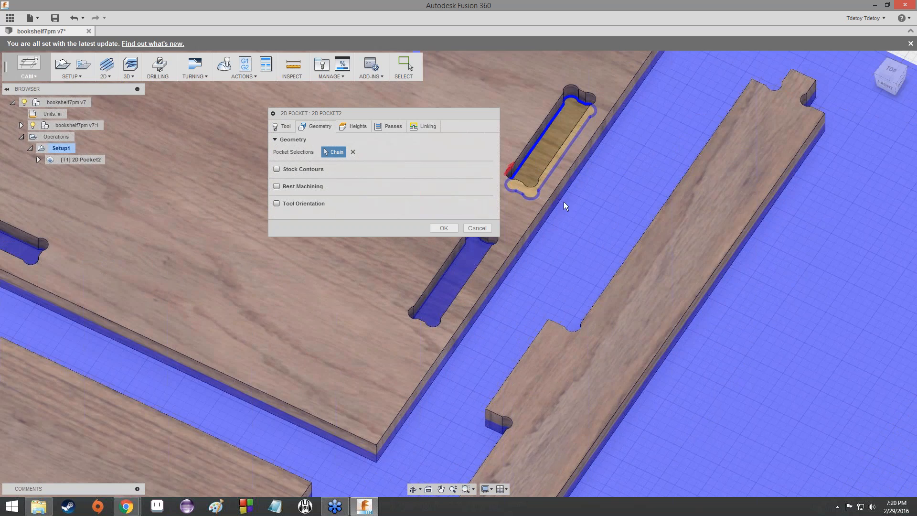
scroll(564, 201, "down", 1)
middle_click_drag(564, 202, 604, 305)
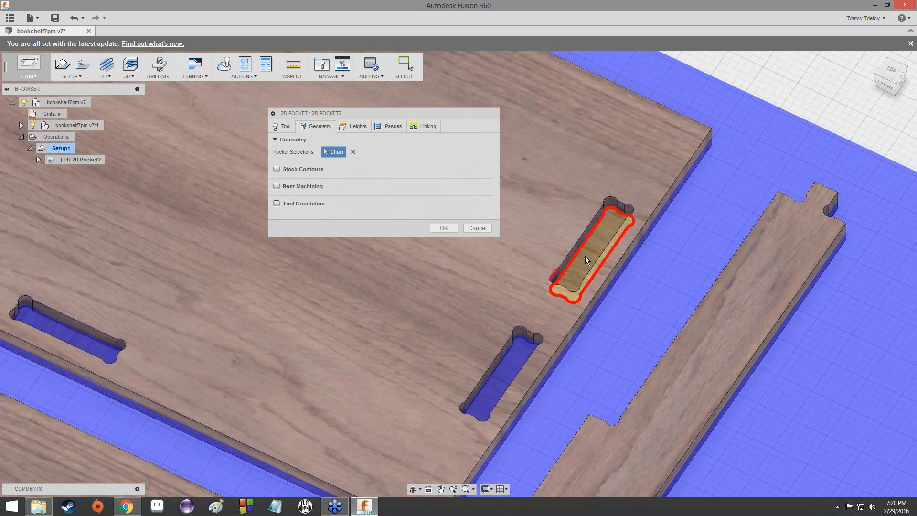
left_click(583, 243)
Examine the machining area and direction arrow of the selected slot chain from close up and from the whole layout.
scroll(586, 236, "down", 3)
scroll(577, 254, "up", 6)
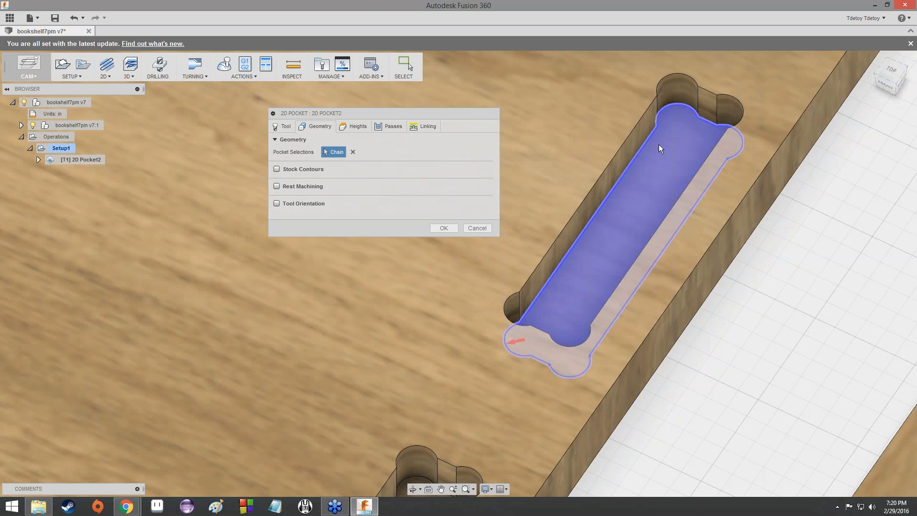
scroll(660, 197, "down", 3)
scroll(660, 197, "down", 5)
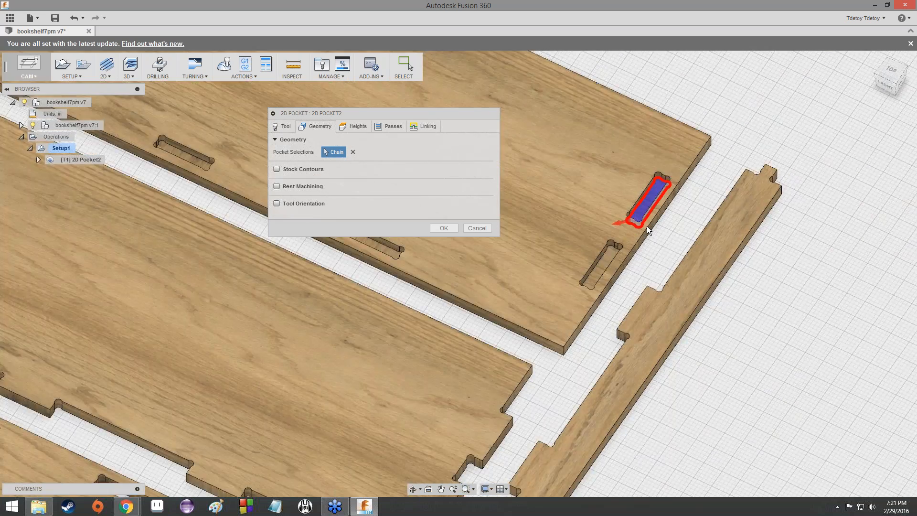
scroll(647, 225, "up", 10)
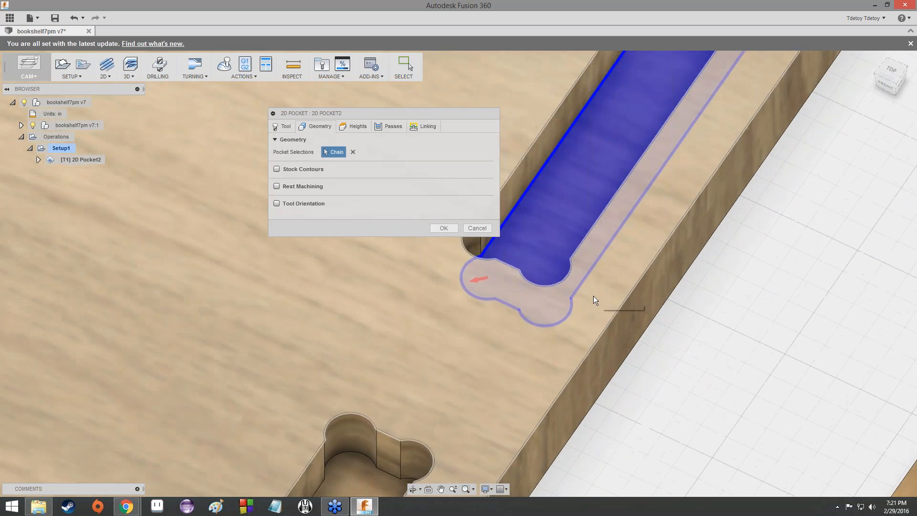
scroll(593, 300, "down", 3)
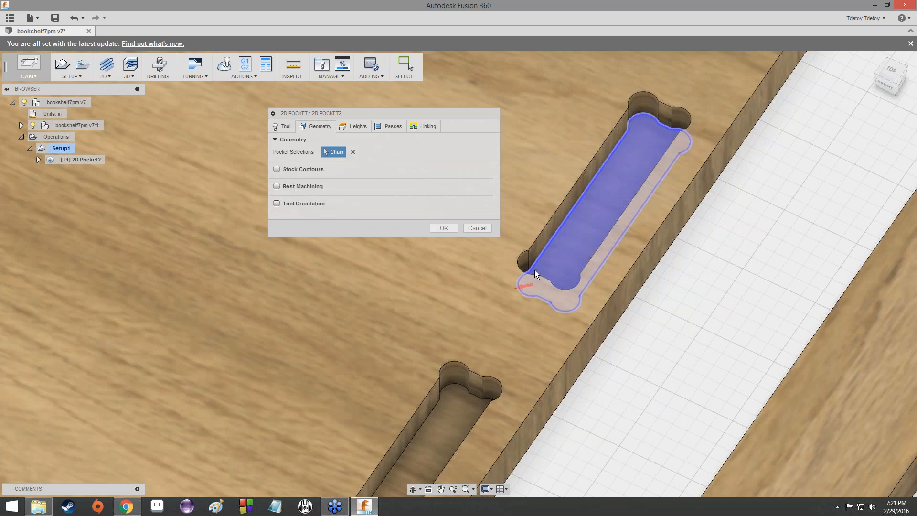
scroll(666, 210, "down", 8)
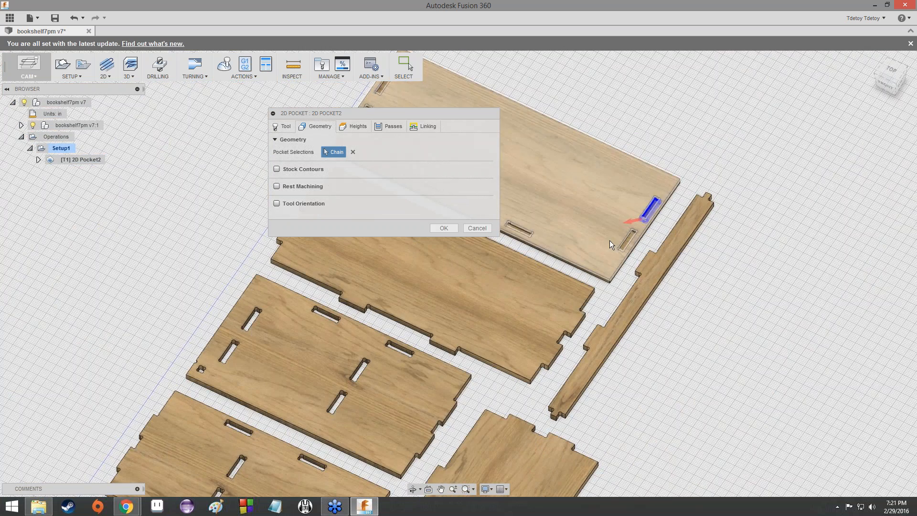
scroll(610, 240, "down", 1)
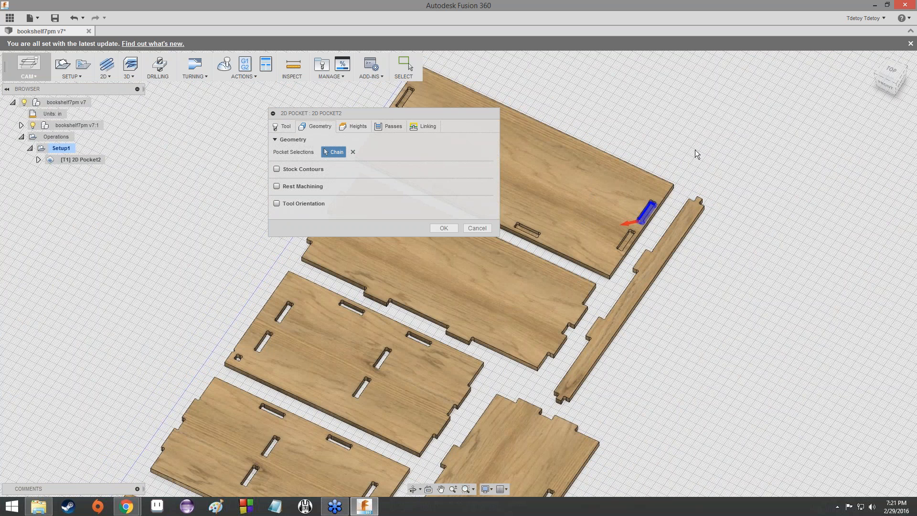
scroll(639, 252, "up", 5)
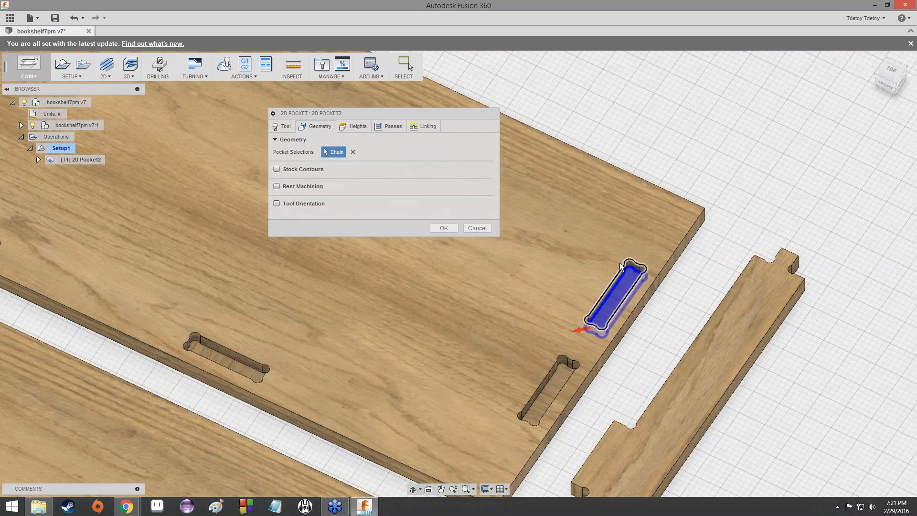
left_click(591, 328)
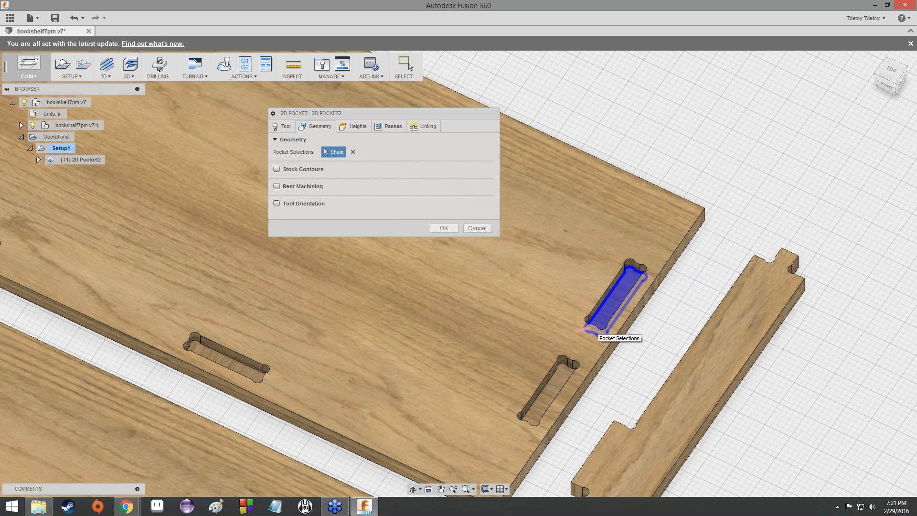
Add the bottom edge chain of the neighbouring slot at the same panel end, with the machining area inside the slot.
scroll(588, 323, "up", 4)
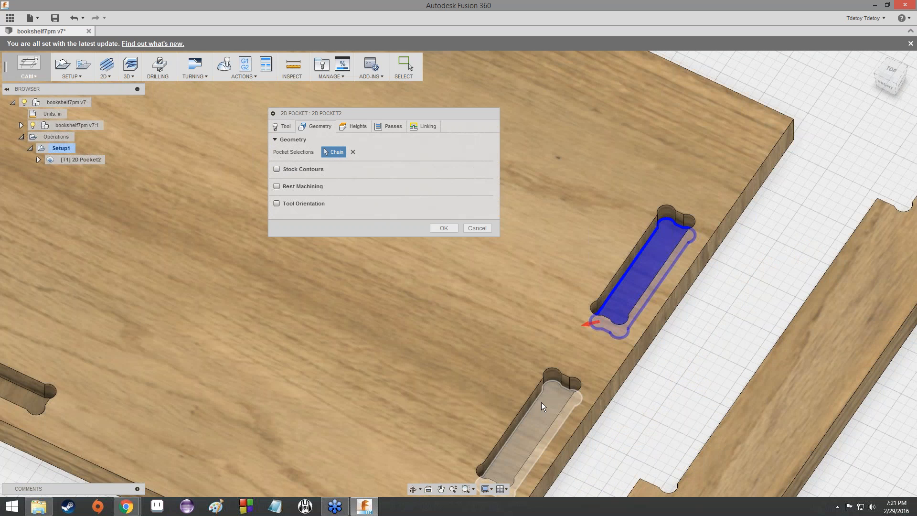
middle_click_drag(523, 420, 563, 215)
scroll(562, 216, "up", 2)
left_click(560, 220)
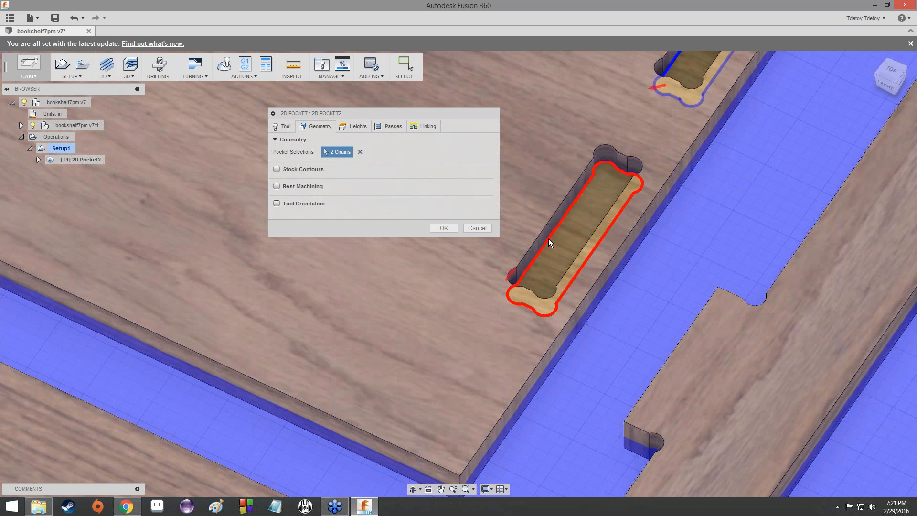
scroll(590, 296, "down", 5)
scroll(589, 299, "up", 6)
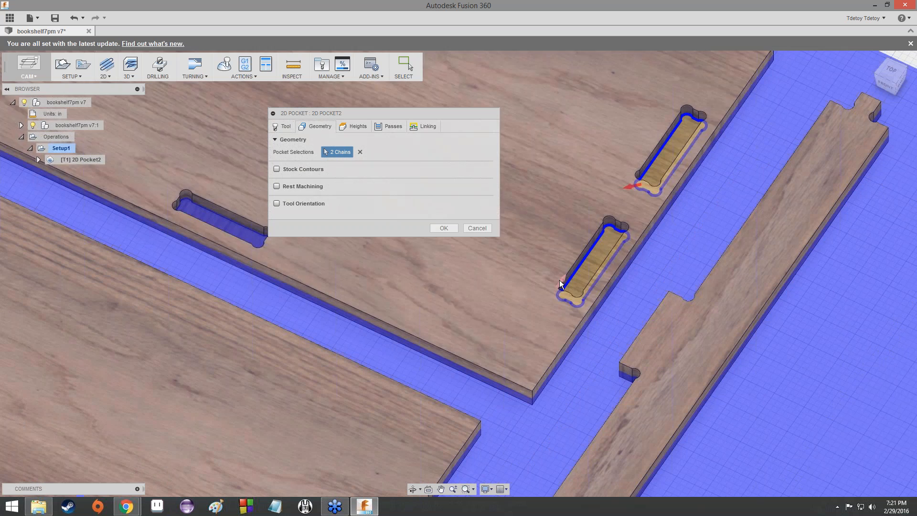
scroll(608, 329, "down", 3)
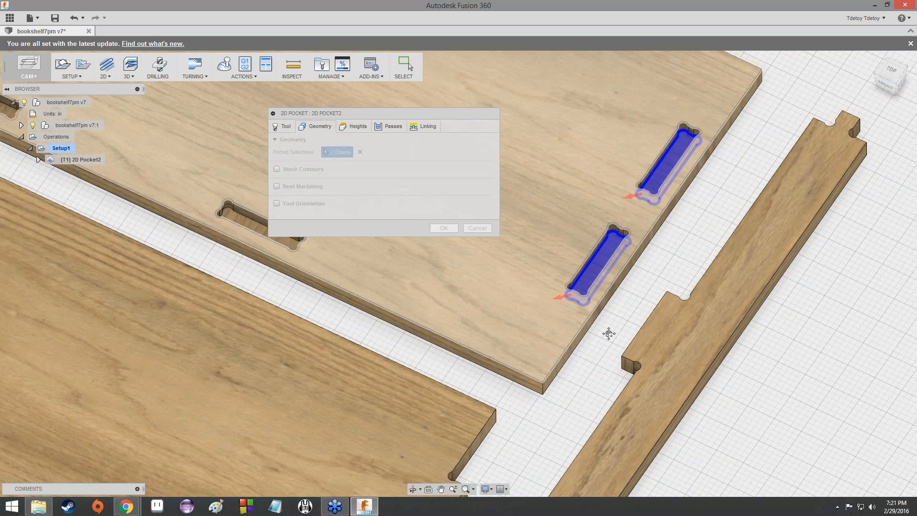
Add the bottom edge chain of the nearest slot along the rearmost panel's long front edge to the pocket selections.
middle_click_drag(608, 332, 764, 387)
scroll(533, 316, "up", 4)
left_click(491, 305)
Add the bottom edge chain of the second slot along the rearmost panel's long front edge to the pocket selections.
scroll(580, 342, "down", 1)
middle_click_drag(585, 343, 778, 419)
scroll(778, 419, "down", 2)
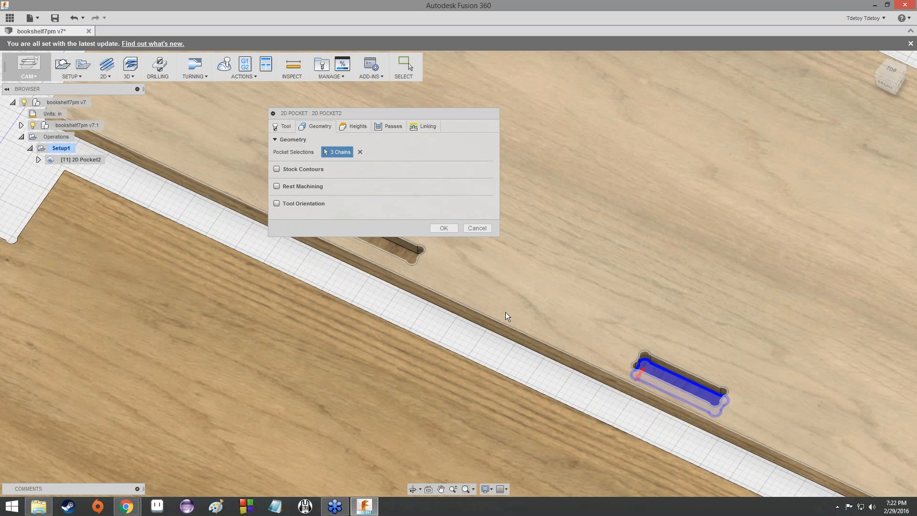
scroll(499, 301, "down", 2)
middle_click_drag(500, 301, 588, 377)
scroll(500, 328, "up", 4)
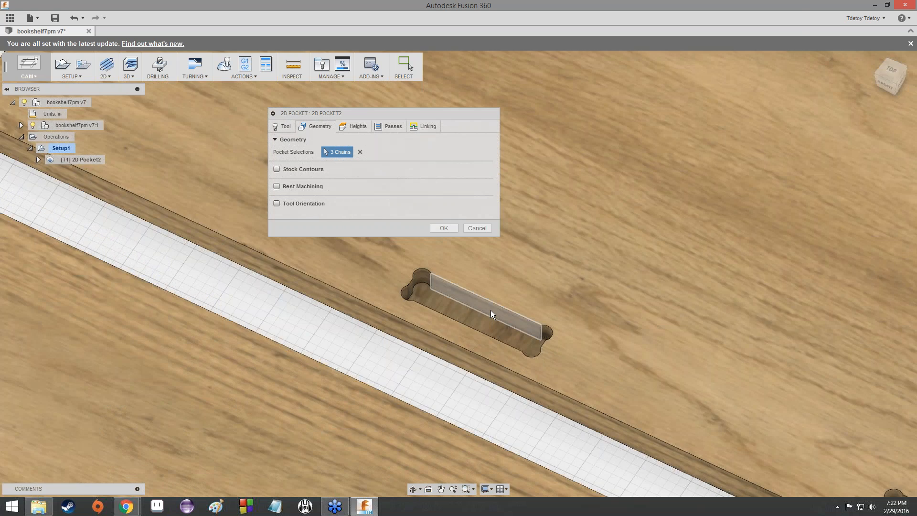
left_click(491, 315)
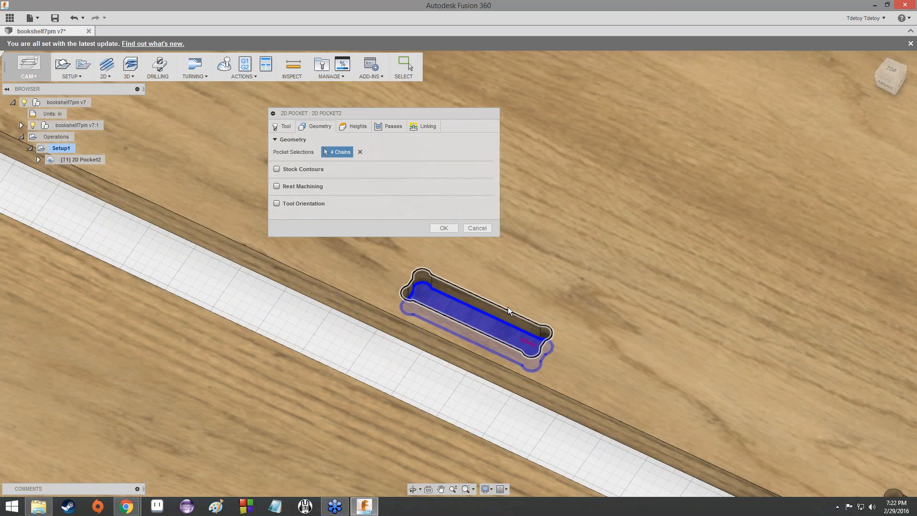
Add the bottom edge chain of the nearer slot at the rearmost panel's opposite short end to the pocket selections.
scroll(491, 315, "down", 2)
middle_click_drag(490, 315, 653, 476)
scroll(460, 300, "up", 2)
middle_click_drag(460, 300, 642, 476)
scroll(521, 287, "down", 1)
middle_click_drag(521, 287, 543, 348)
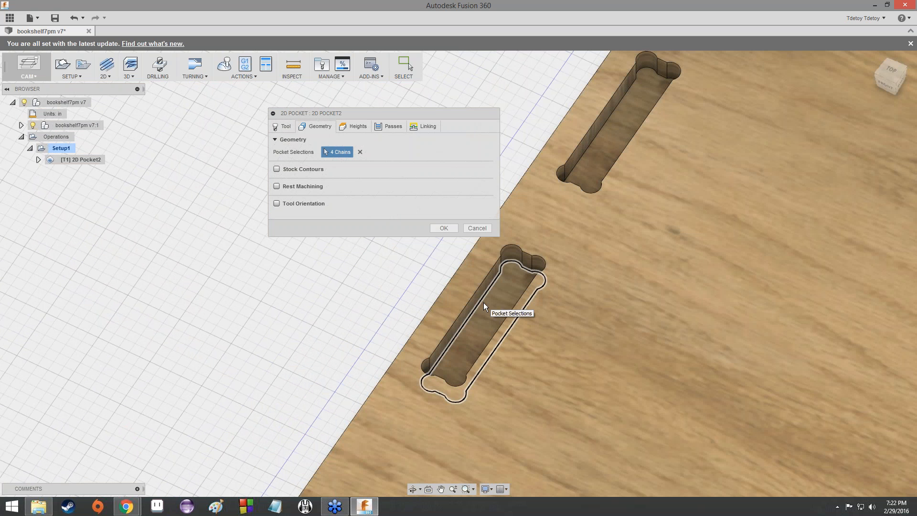
left_click(483, 306)
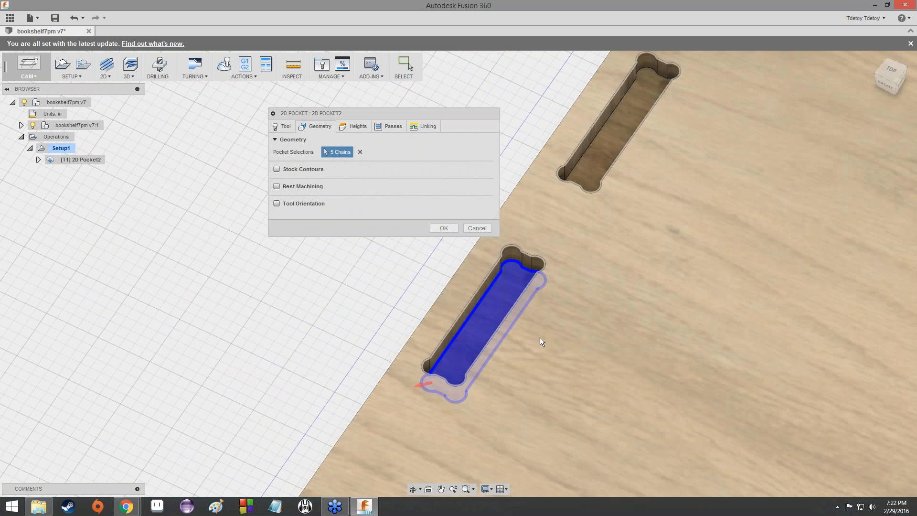
Add the bottom edge chain of the last slot, near the panel's rear corner, with the machining area inside the slot.
scroll(575, 228, "down", 1)
middle_click_drag(575, 229, 540, 317)
scroll(540, 317, "up", 3)
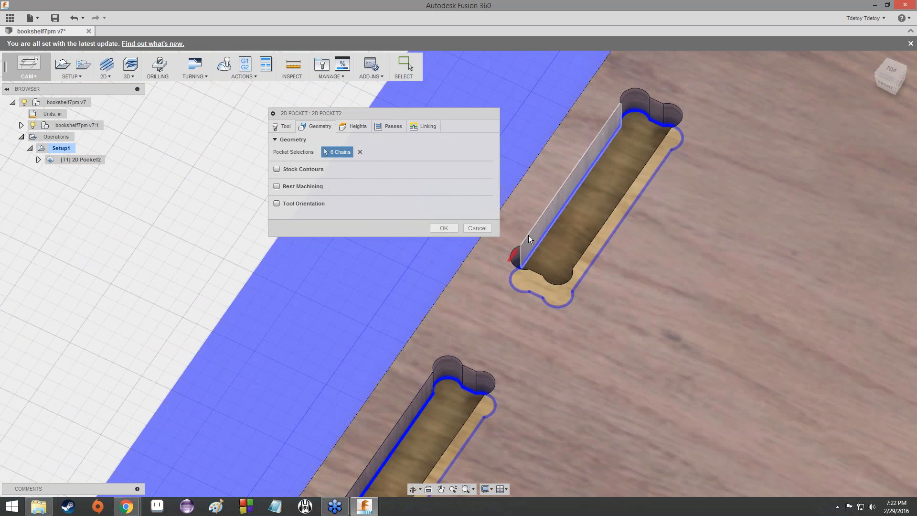
left_click(515, 251)
scroll(569, 298, "down", 5)
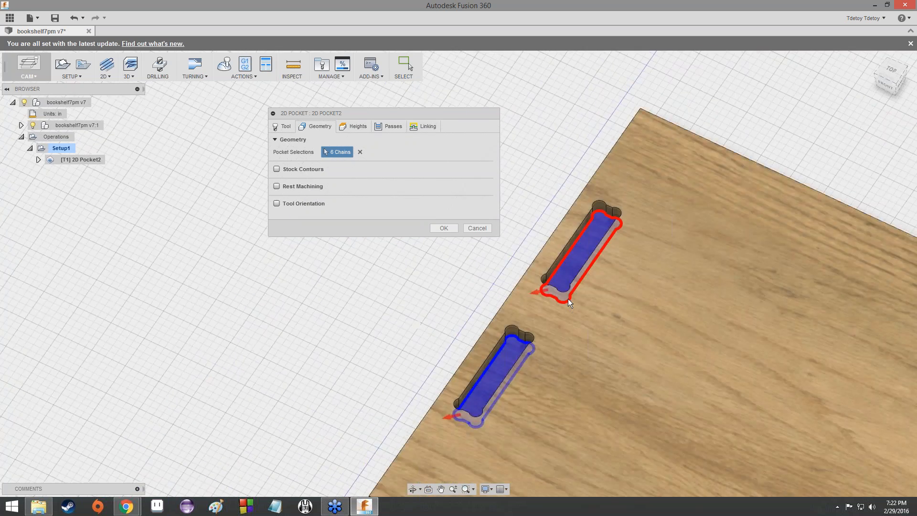
scroll(525, 383, "down", 4)
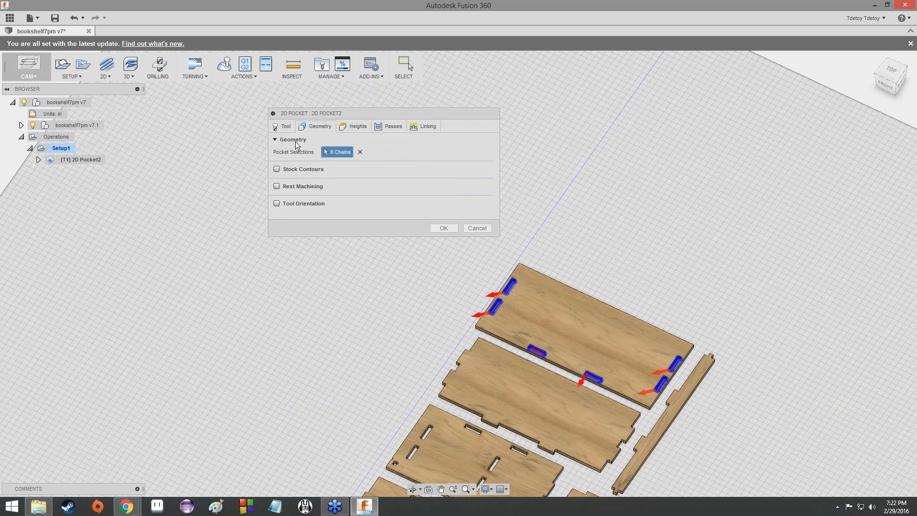
Review the pocket operation's heights, feed and speed values, and passes settings, including the tolerance.
left_click(355, 126)
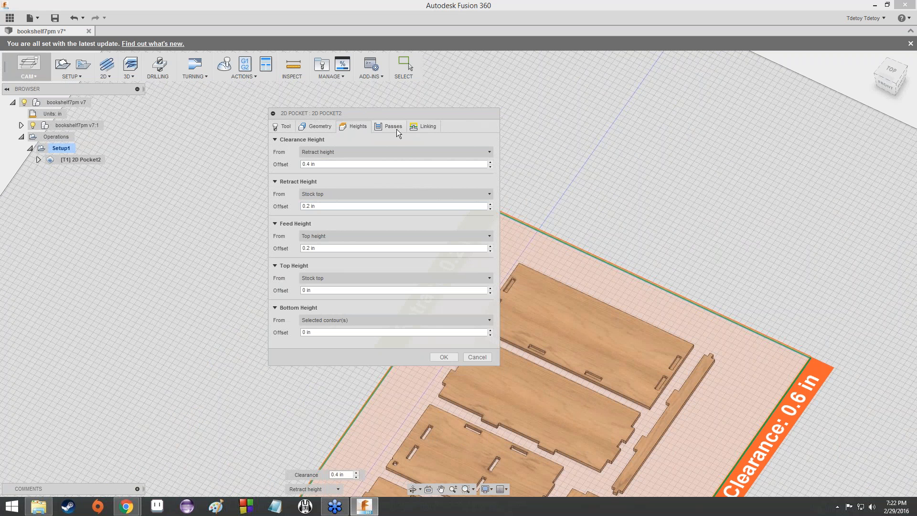
left_click(292, 126)
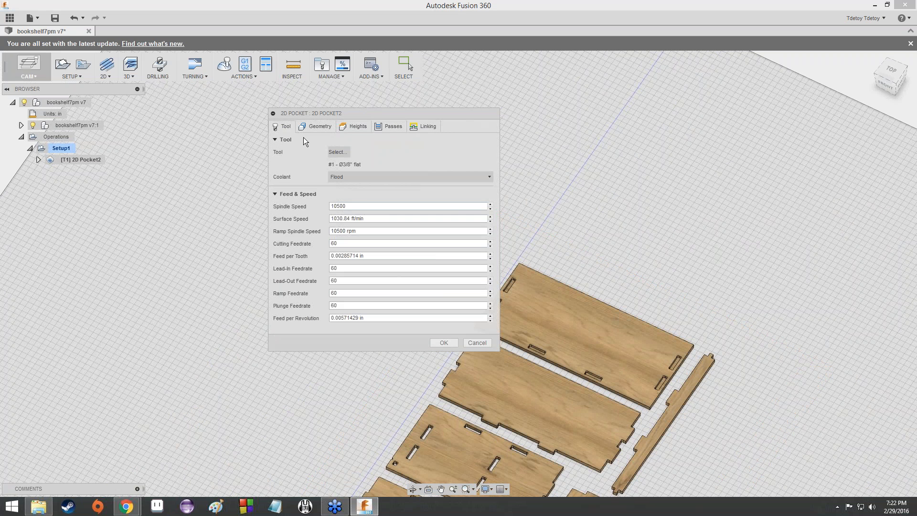
double_click(336, 243)
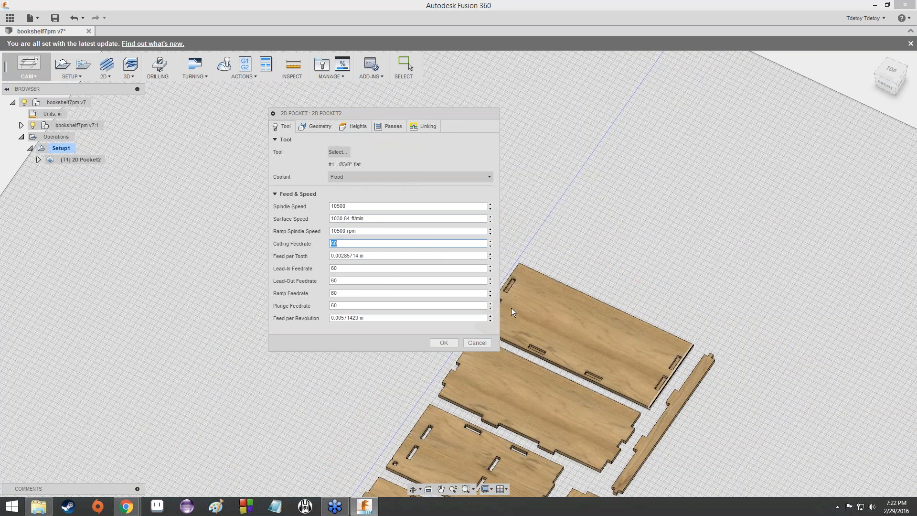
left_click(352, 126)
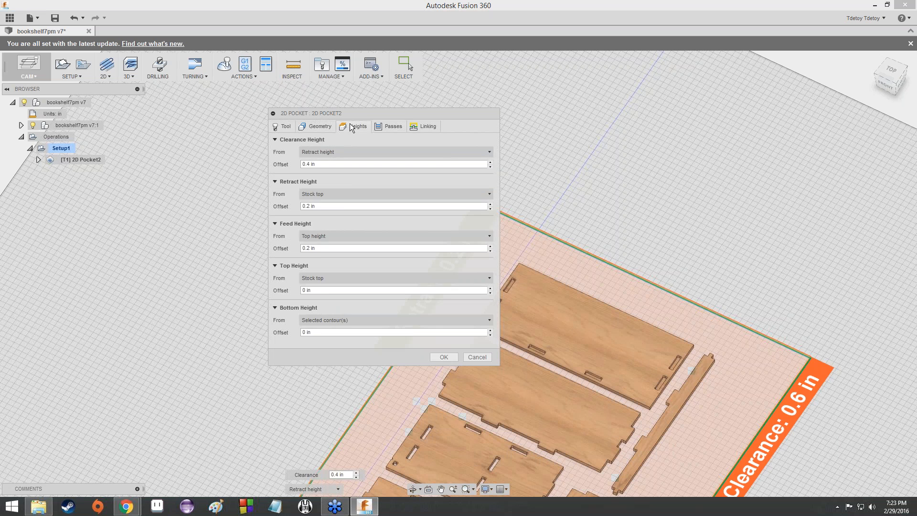
left_click(388, 127)
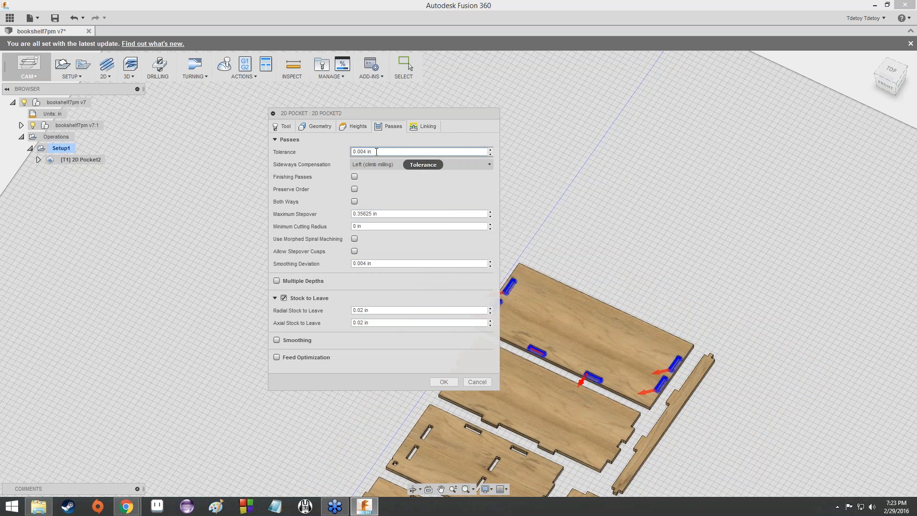
mouse_move(376, 152)
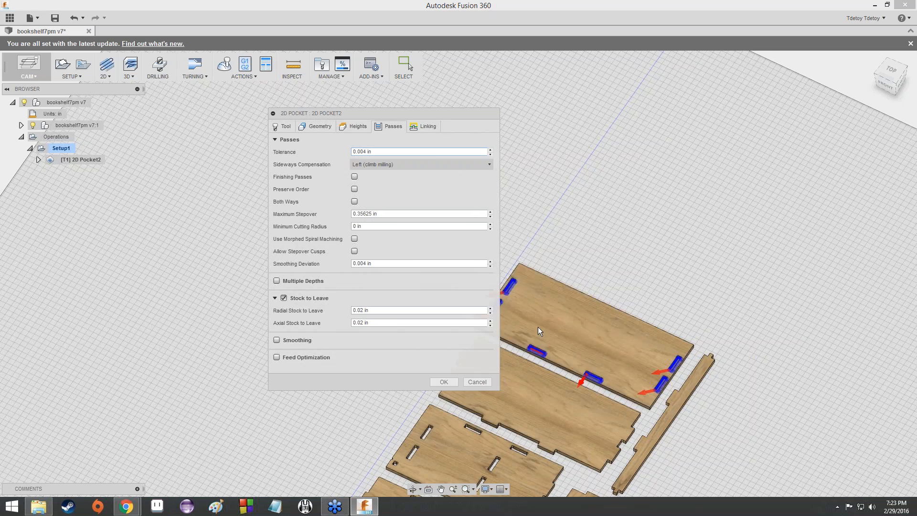
Examine the rounded corner reliefs of a selected slot along the panel's front edge from close up and from above.
scroll(561, 329, "up", 5)
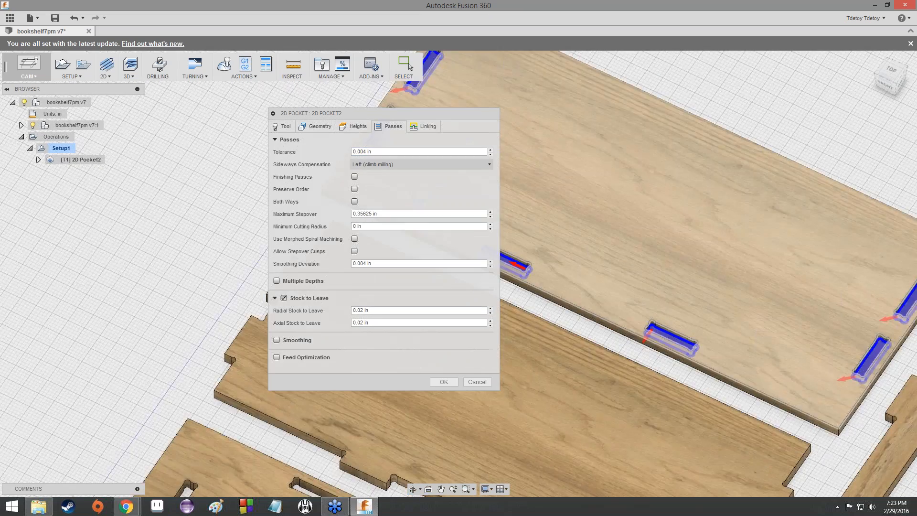
scroll(666, 205, "up", 5)
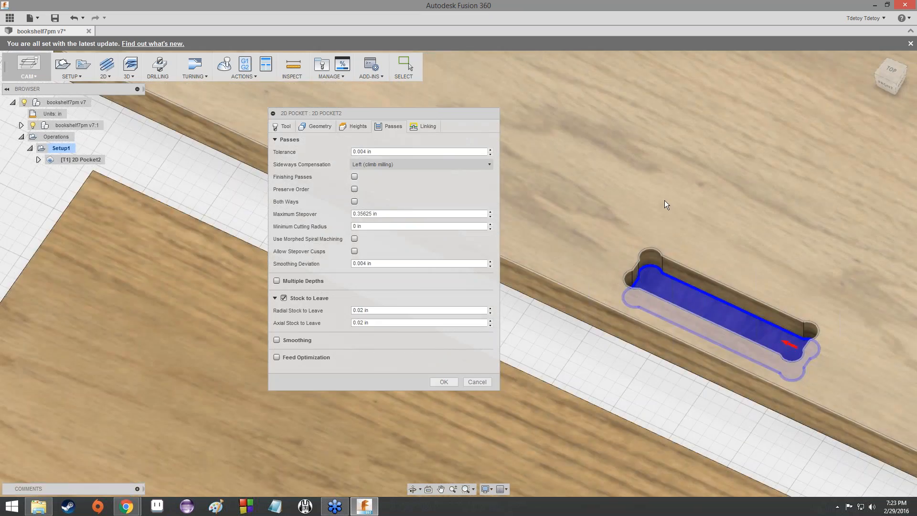
scroll(667, 204, "up", 5)
scroll(607, 162, "up", 5)
scroll(605, 164, "down", 8)
middle_click_drag(601, 166, 648, 370)
left_click_drag(894, 80, 896, 94)
middle_click_drag(573, 167, 459, 322)
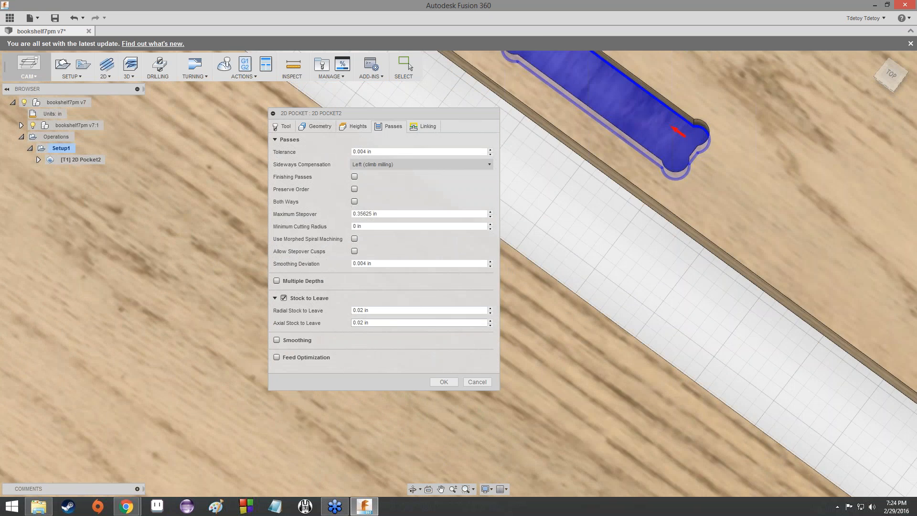
middle_click_drag(614, 67, 621, 143)
scroll(621, 143, "up", 2)
scroll(590, 245, "up", 10)
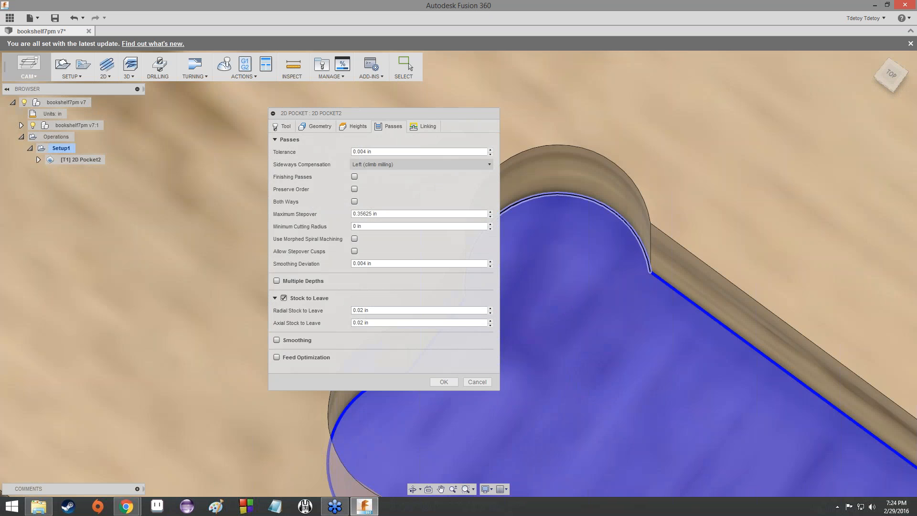
scroll(590, 198, "up", 1)
middle_click_drag(596, 189, 742, 173)
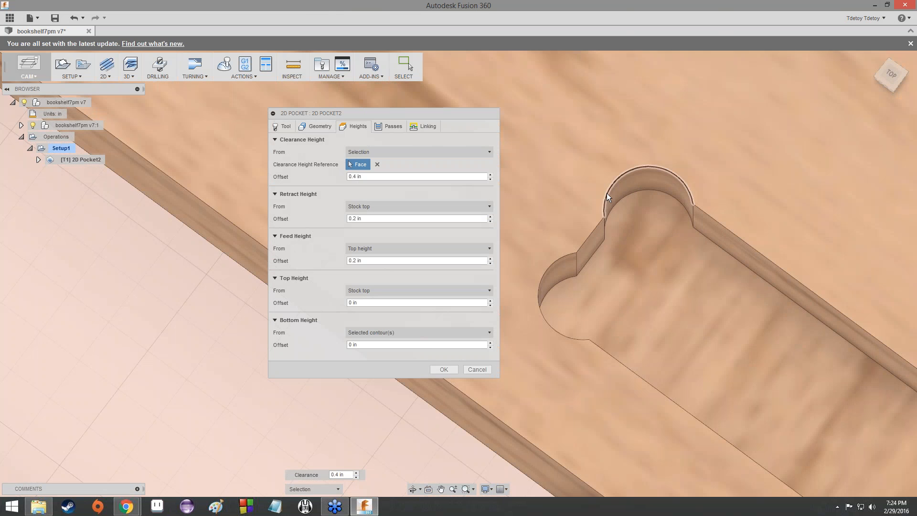
Use the floor face of the slot along the panel's front edge as the clearance height reference.
scroll(607, 193, "down", 3)
left_click(609, 218)
scroll(600, 336, "down", 3)
scroll(602, 314, "down", 3)
scroll(603, 312, "down", 5)
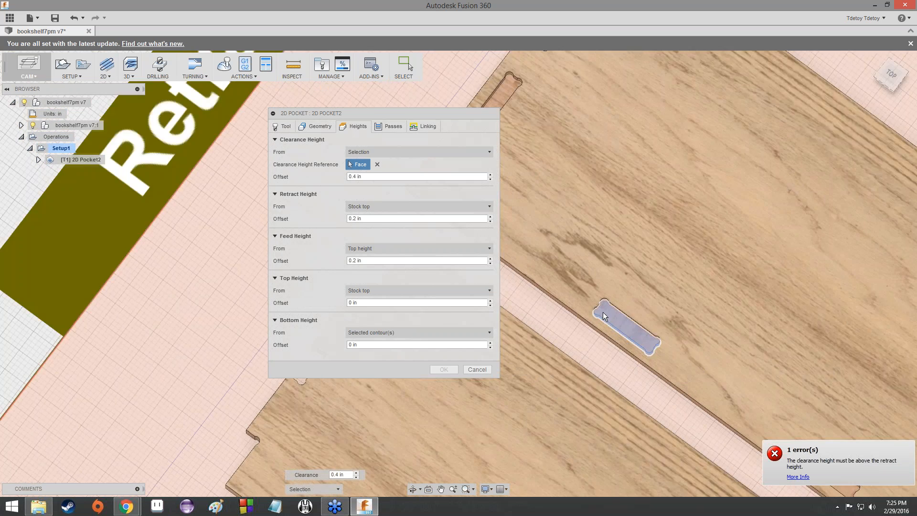
Set the pocket's sideways compensation to Right (conventional milling).
left_click(392, 133)
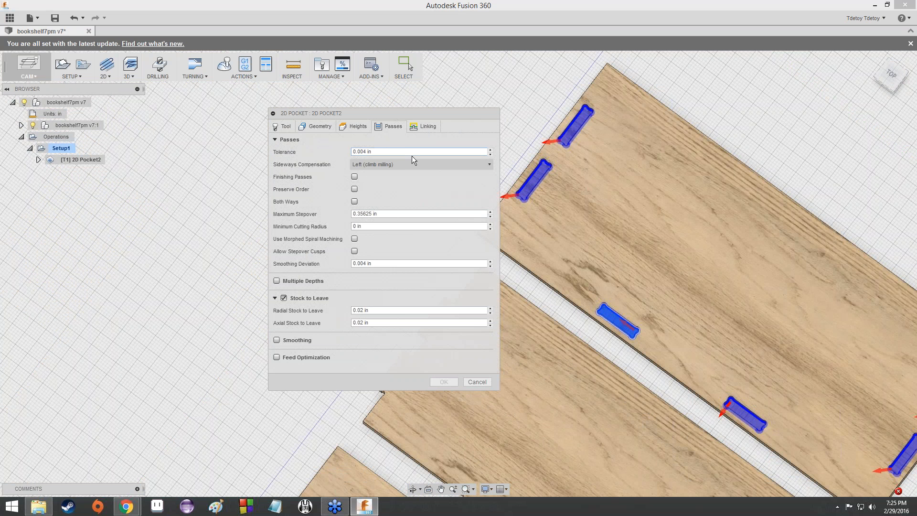
mouse_move(403, 150)
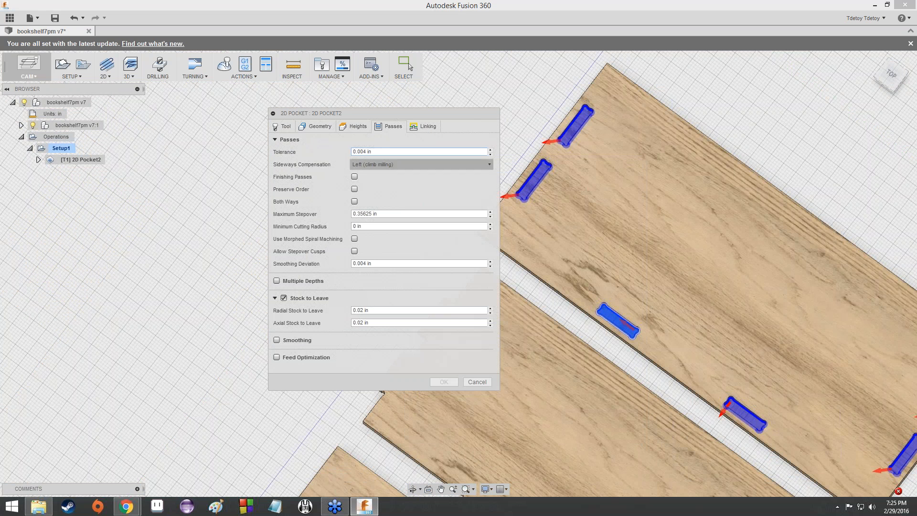
left_click(358, 167)
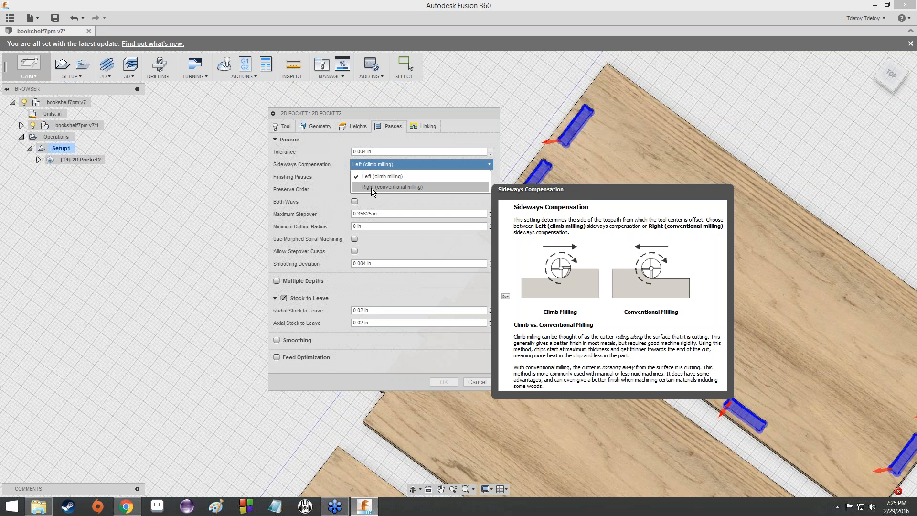
left_click(371, 188)
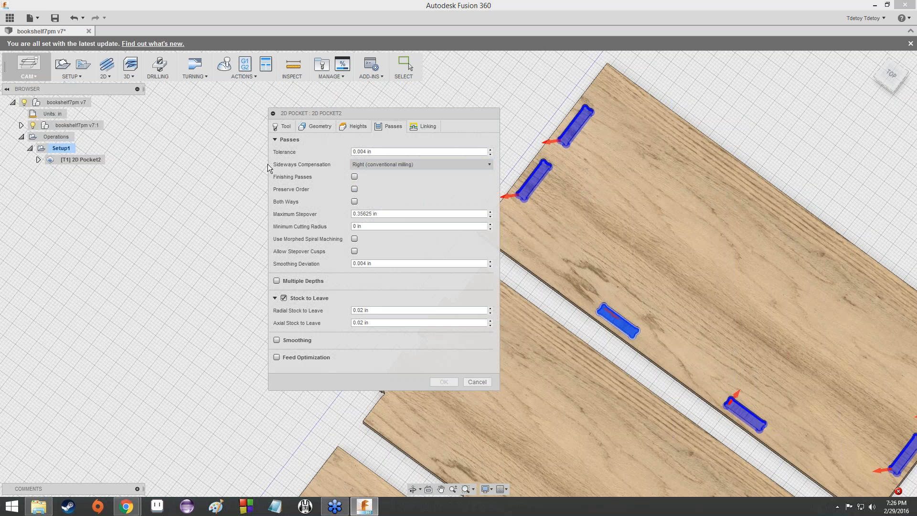
Turn off Stock to Leave and enable Multiple Depths for the pocket passes.
left_click(275, 140)
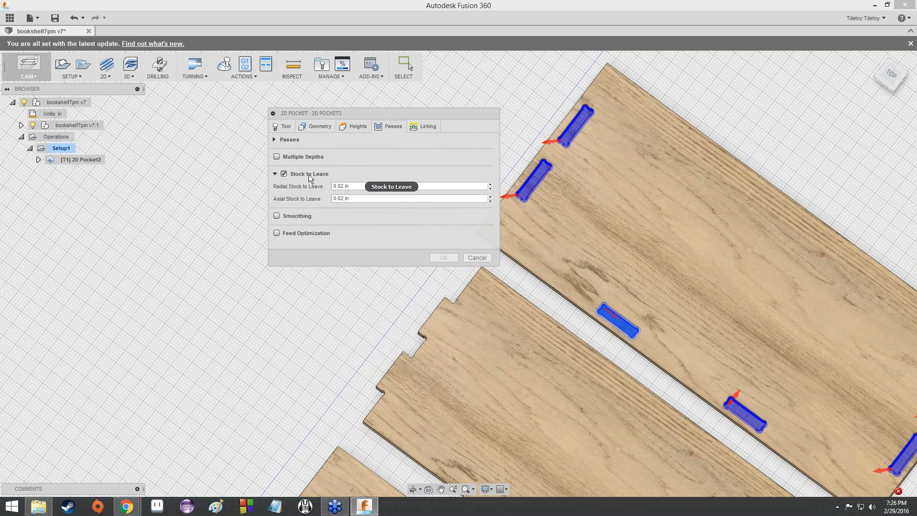
mouse_move(308, 176)
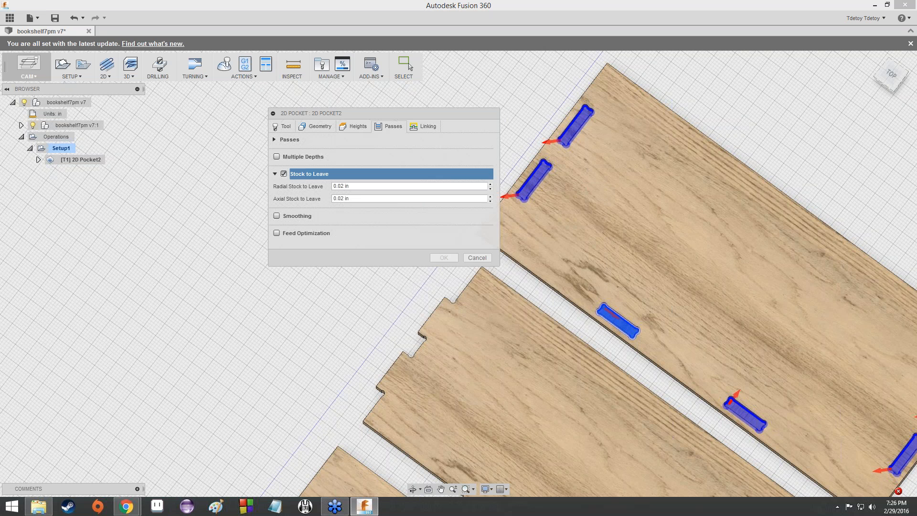
left_click(286, 175)
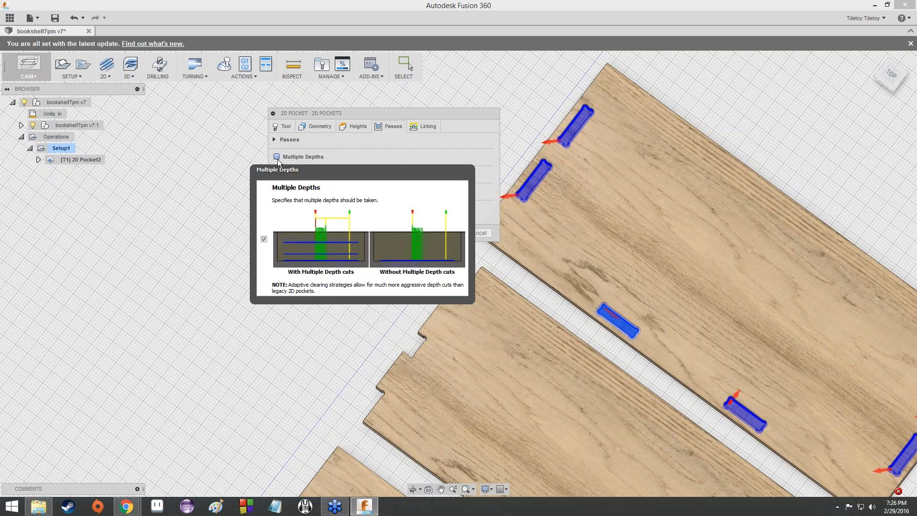
left_click(277, 160)
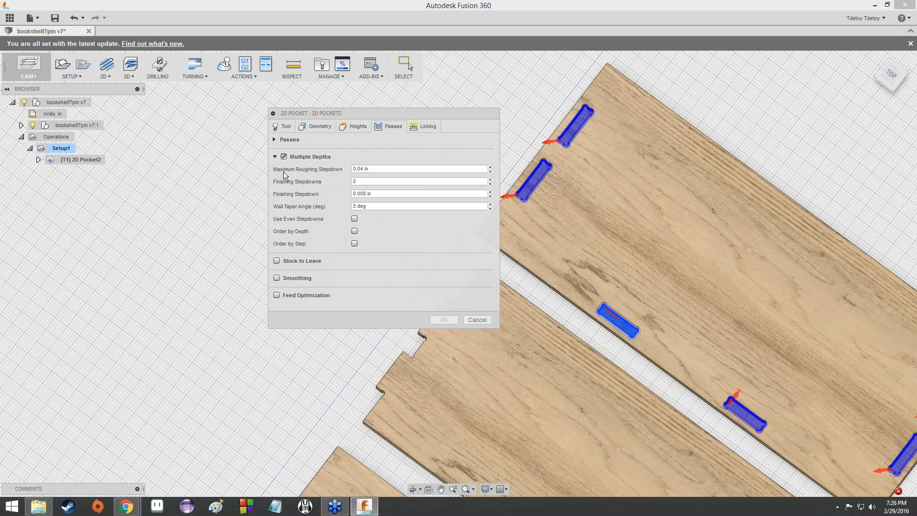
Check the tool's diameter and set the maximum roughing stepdown to .1875 in.
left_click(276, 129)
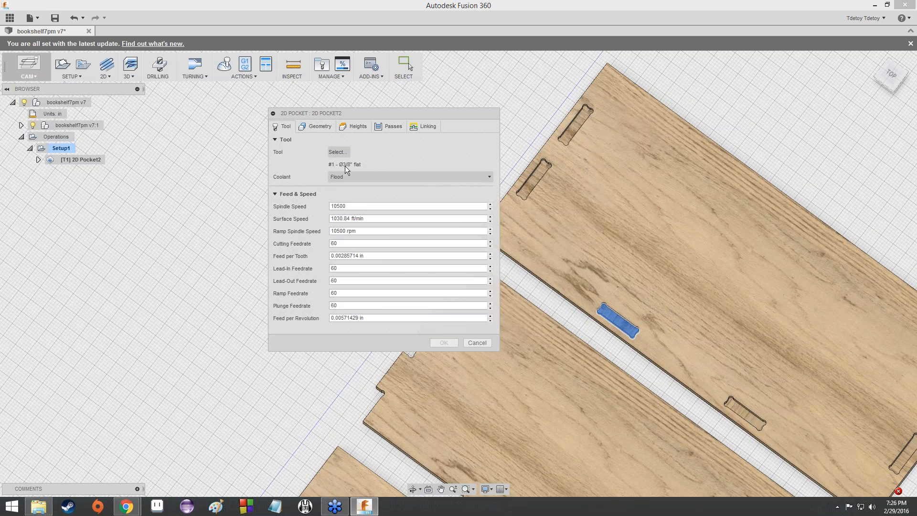
left_click(391, 126)
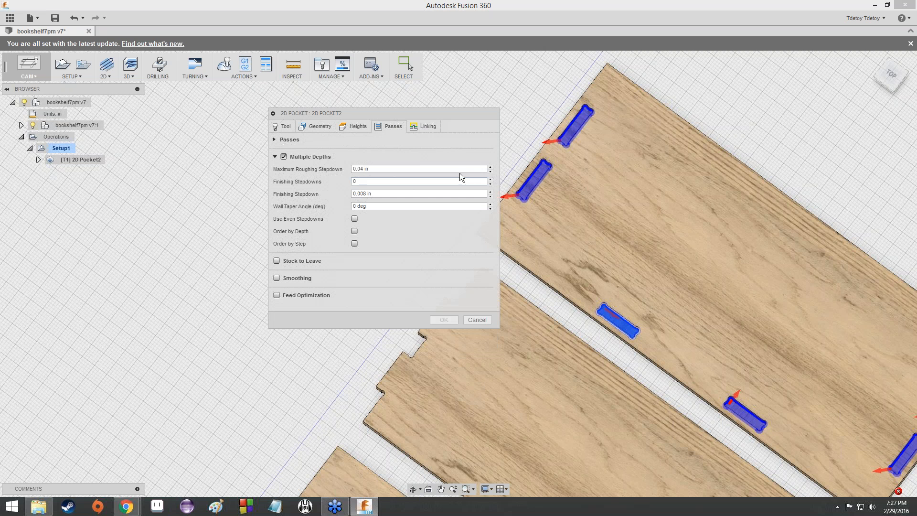
scroll(536, 180, "up", 2)
scroll(534, 179, "up", 4)
scroll(534, 175, "down", 1)
scroll(560, 131, "down", 2)
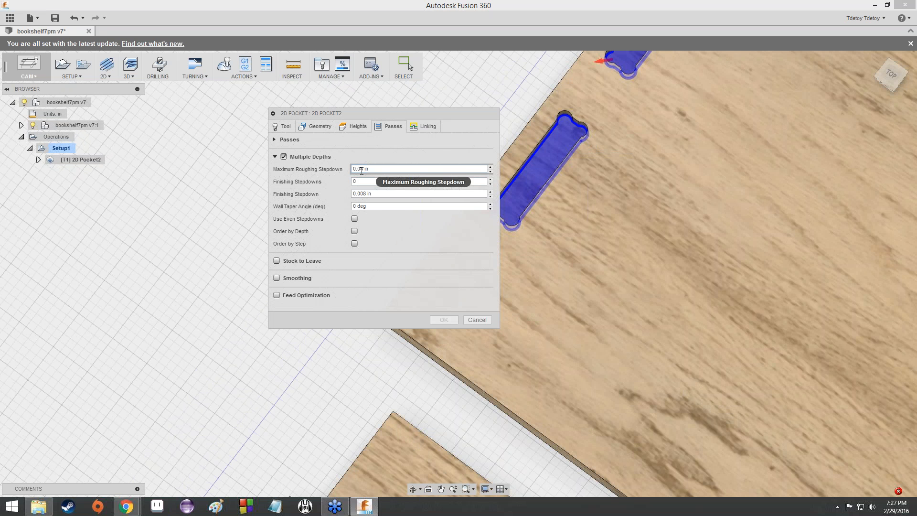
mouse_move(361, 170)
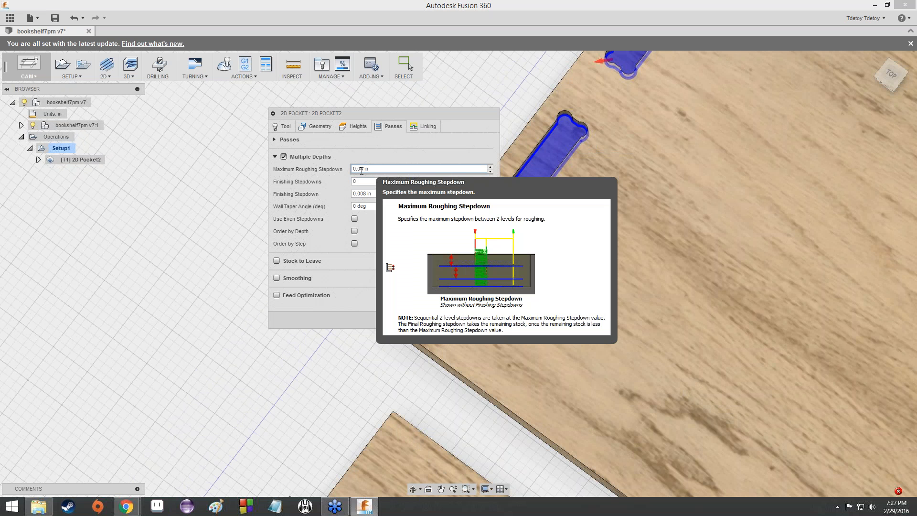
left_click_drag(369, 171, 351, 170)
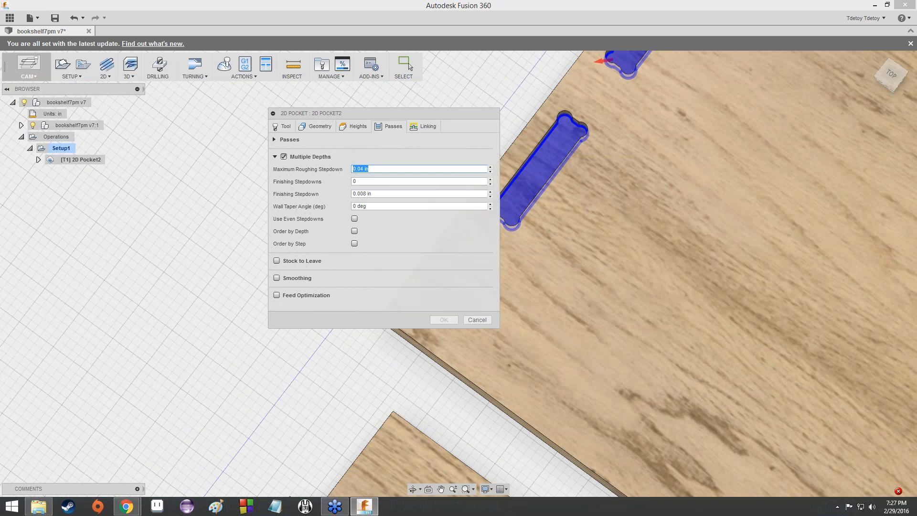
type(".1875")
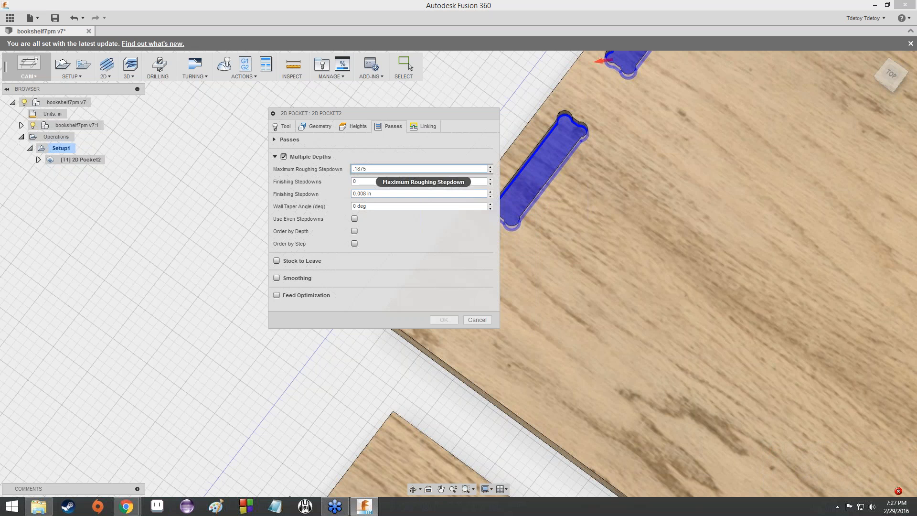
left_click(286, 127)
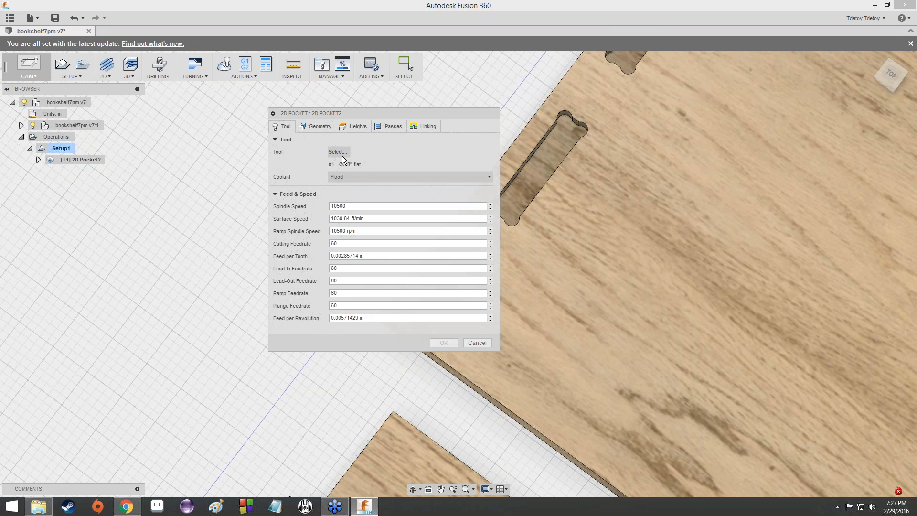
Set the finishing stepdown in the pocket's Multiple Depths settings to .1875 in.
left_click(382, 126)
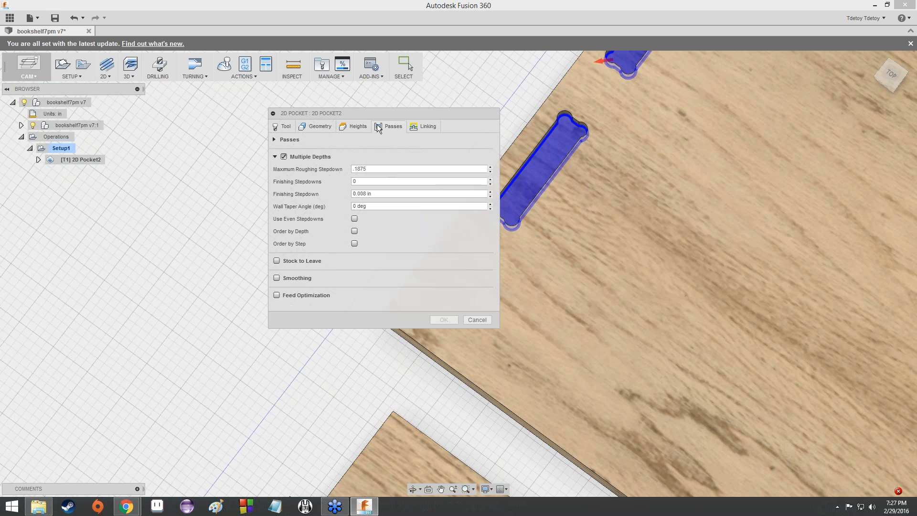
left_click(364, 195)
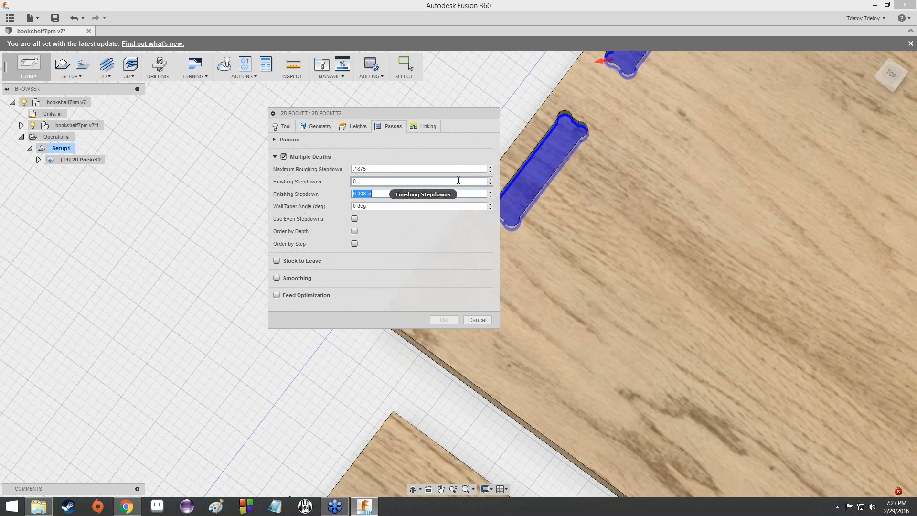
mouse_move(458, 180)
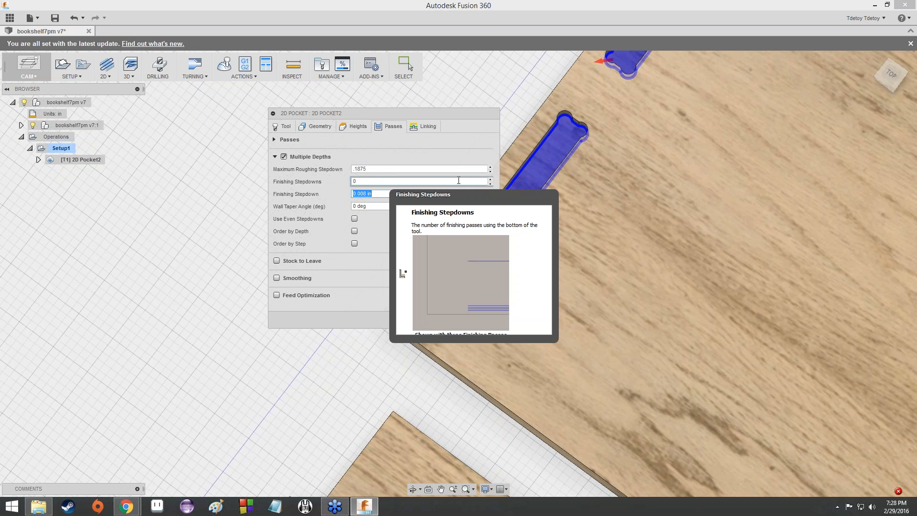
type(".1875")
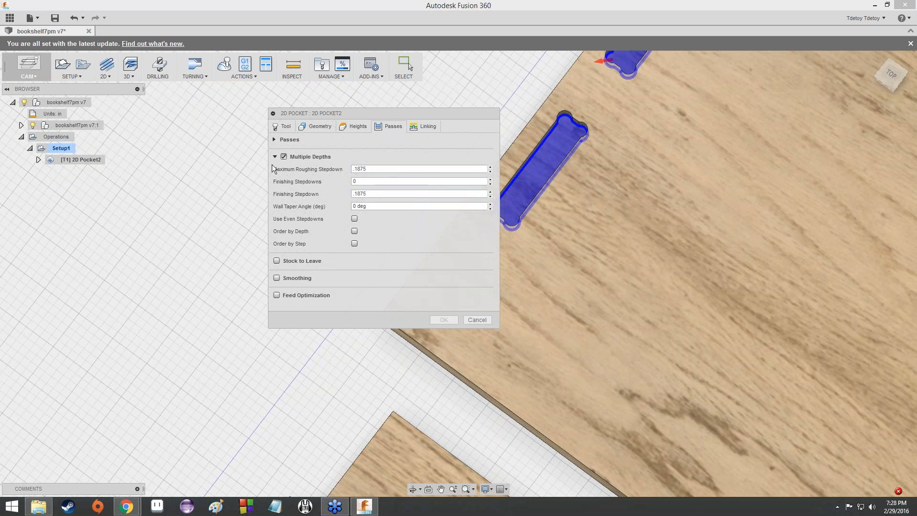
Set the pocket's ramp type to Plunge in its linking settings.
left_click(427, 130)
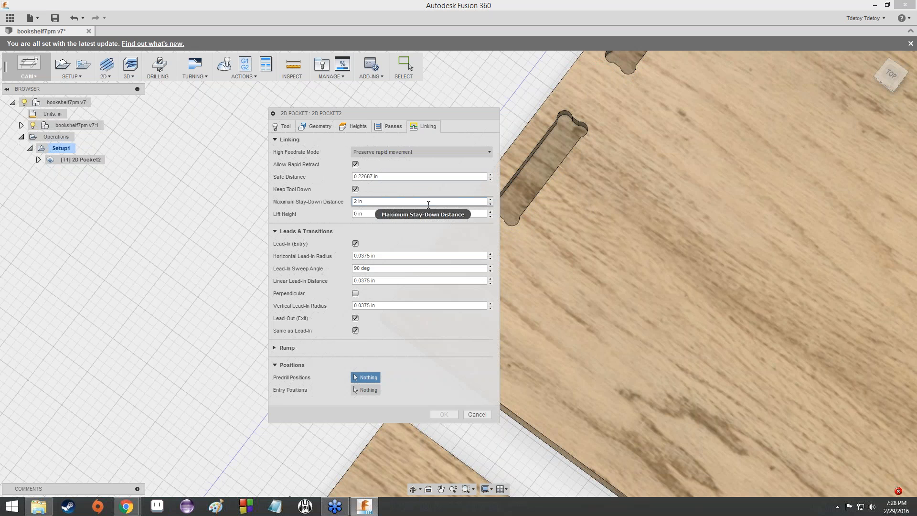
left_click(275, 347)
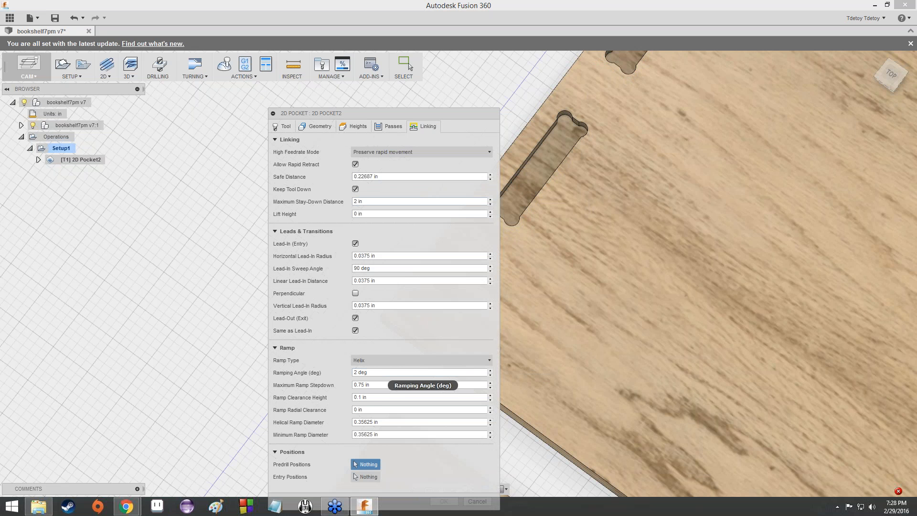
left_click(365, 363)
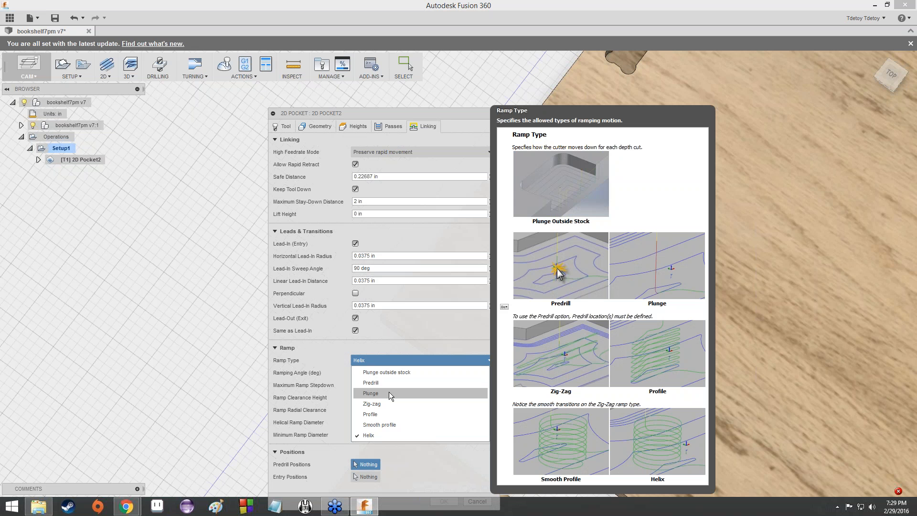
left_click(389, 393)
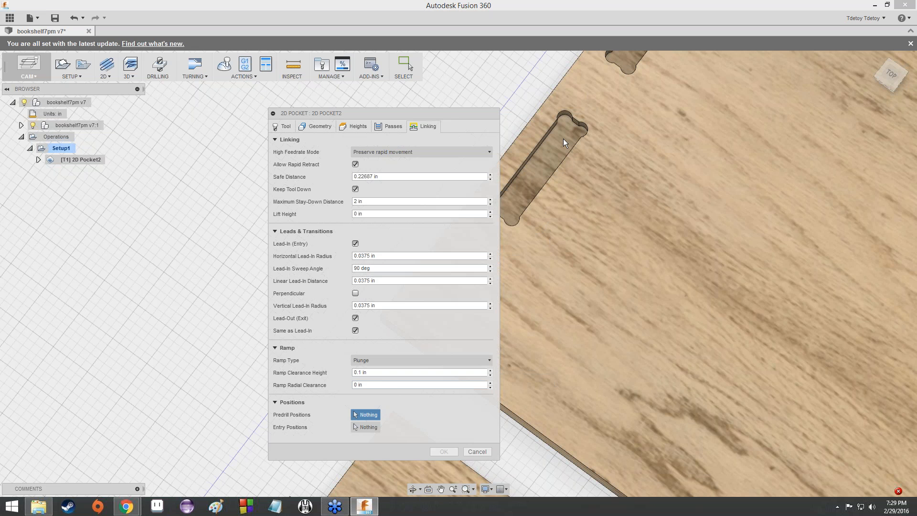
Read the operation's error details, then clear the clearance height's face reference and measure it from Retract height instead.
left_click(899, 492)
left_click_drag(840, 349, 635, 286)
left_click(356, 126)
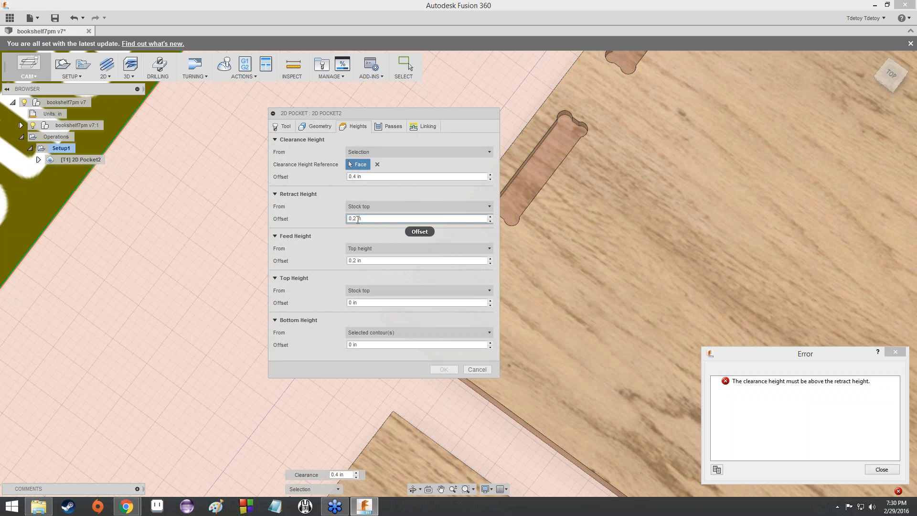
left_click(377, 164)
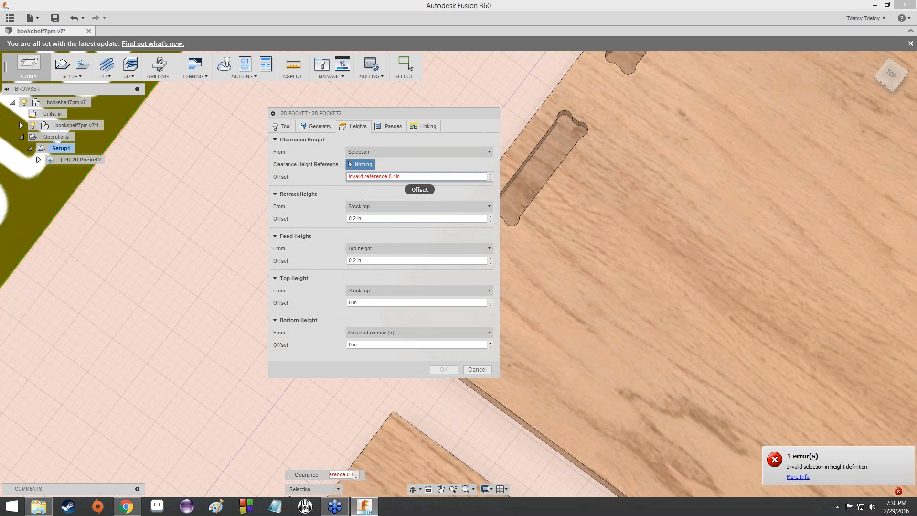
left_click(371, 152)
left_click(374, 163)
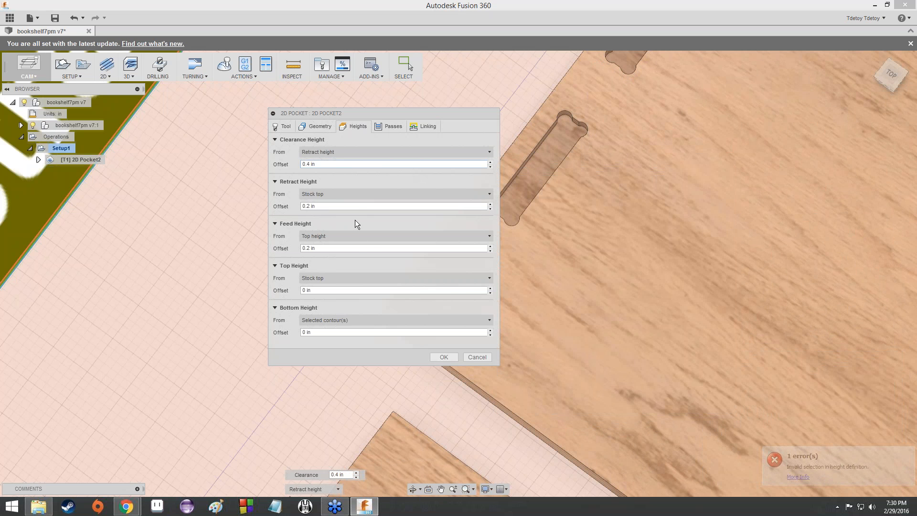
Review the pocket's heights and linking settings and confirm the operation to generate its toolpath.
left_click(414, 126)
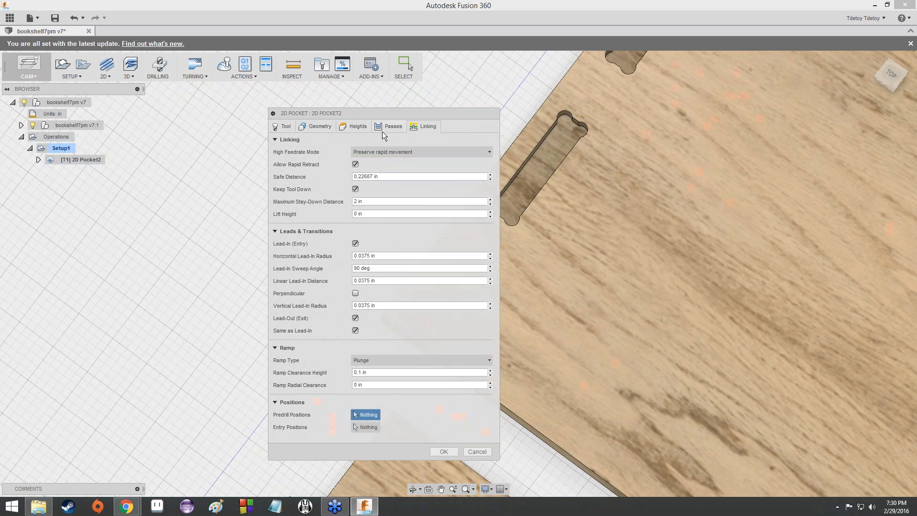
left_click(356, 127)
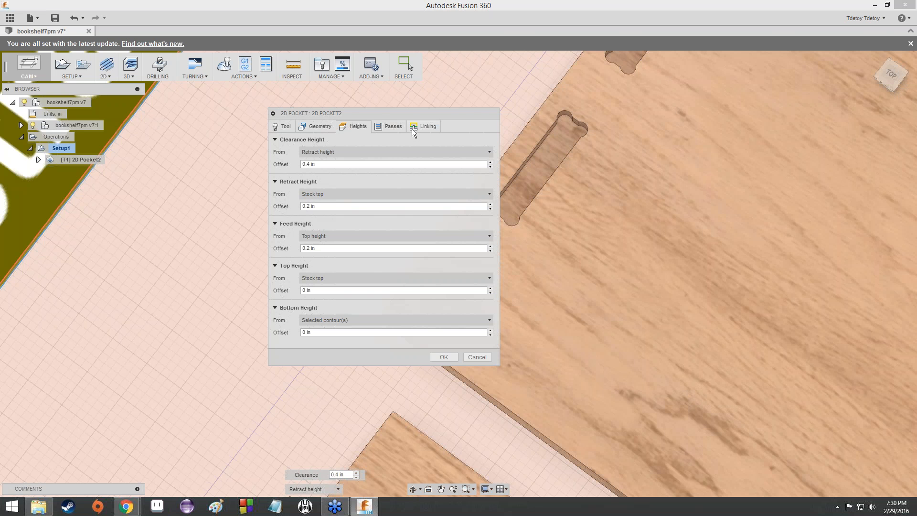
left_click(412, 128)
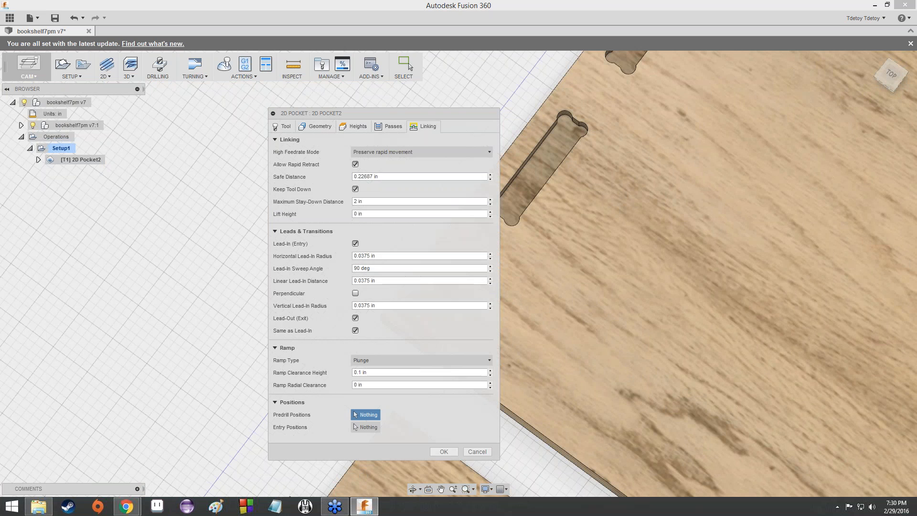
left_click(448, 452)
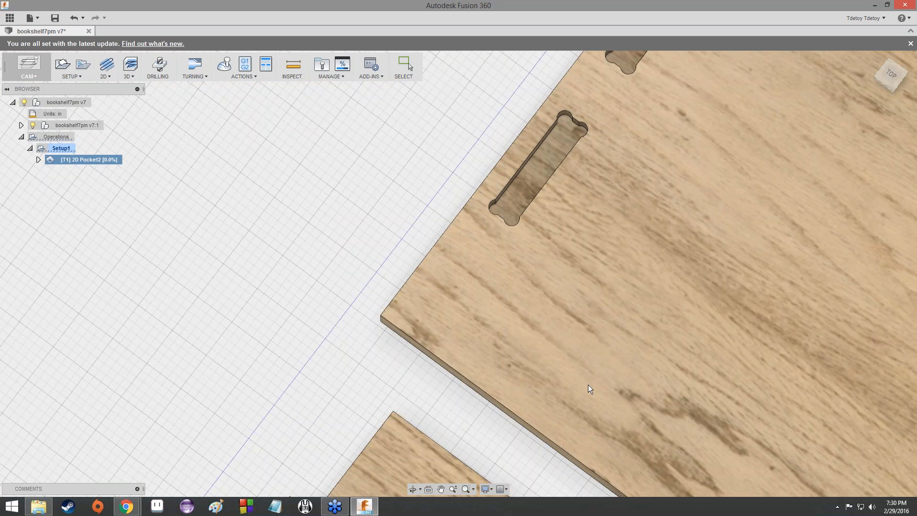
Inspect the generated pocket toolpath, checking the depth passes and rapid moves at the slots around the panel.
scroll(588, 385, "down", 4)
middle_click_drag(774, 436, 376, 269)
scroll(375, 268, "up", 1)
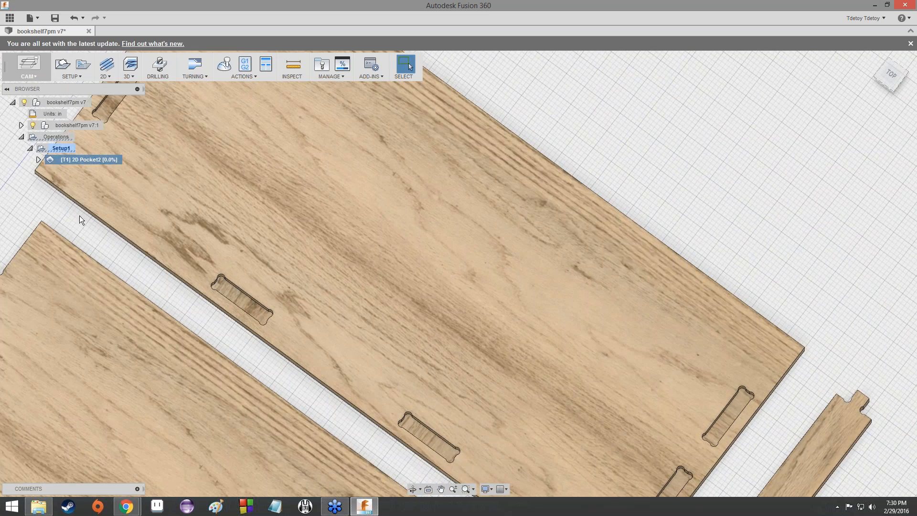
scroll(255, 259, "up", 1)
scroll(262, 297, "down", 4)
scroll(262, 296, "up", 1)
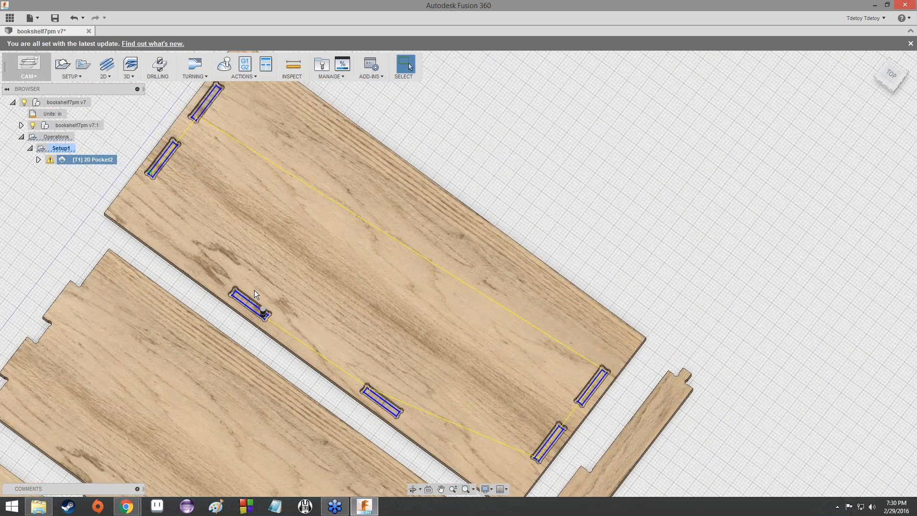
scroll(255, 290, "up", 3)
scroll(284, 326, "up", 2)
scroll(289, 318, "up", 5)
left_click_drag(884, 83, 913, 60)
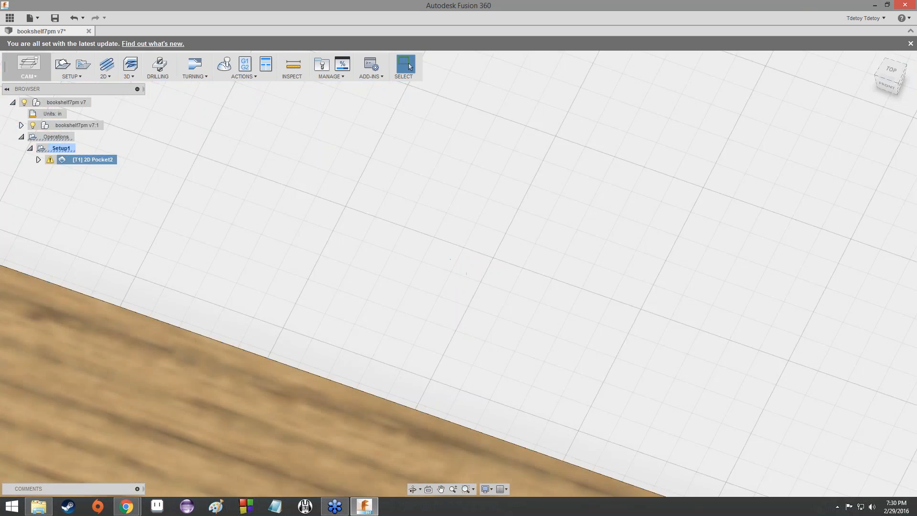
scroll(811, 11, "down", 3)
scroll(457, 419, "down", 3)
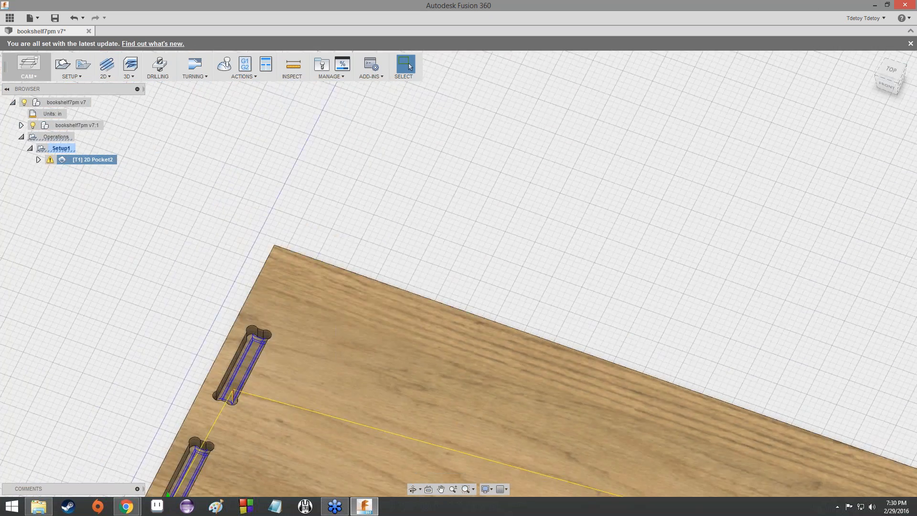
scroll(457, 419, "down", 5)
scroll(497, 299, "up", 6)
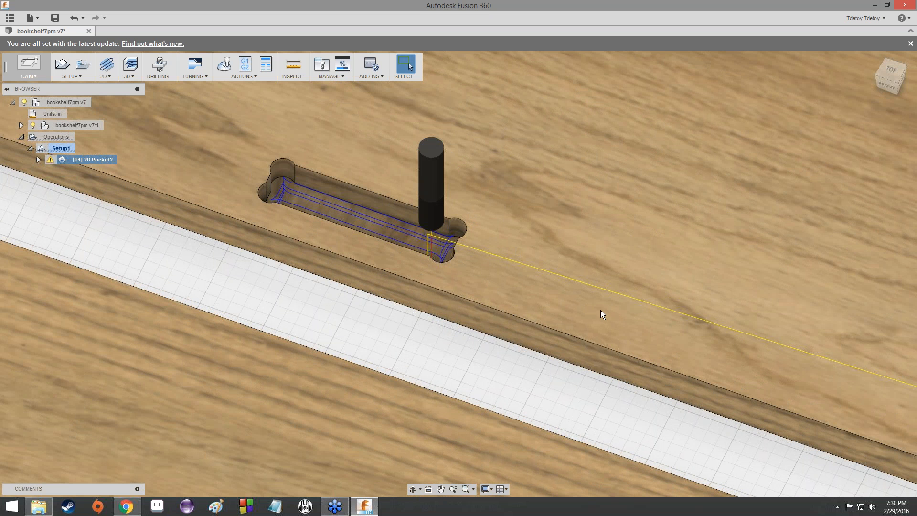
scroll(626, 320, "down", 3)
middle_click_drag(627, 320, 512, 289)
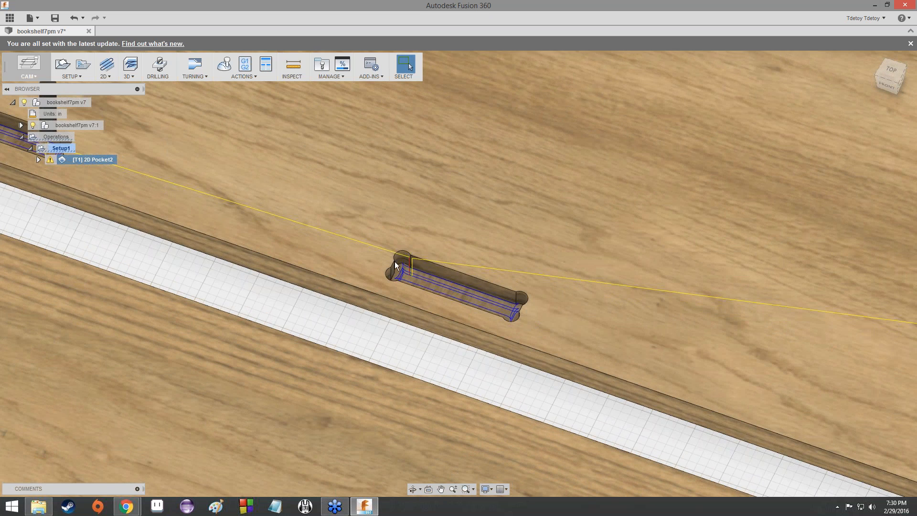
scroll(812, 268, "down", 1)
middle_click_drag(811, 262, 557, 422)
scroll(561, 235, "down", 2)
middle_click_drag(144, 200, 762, 266)
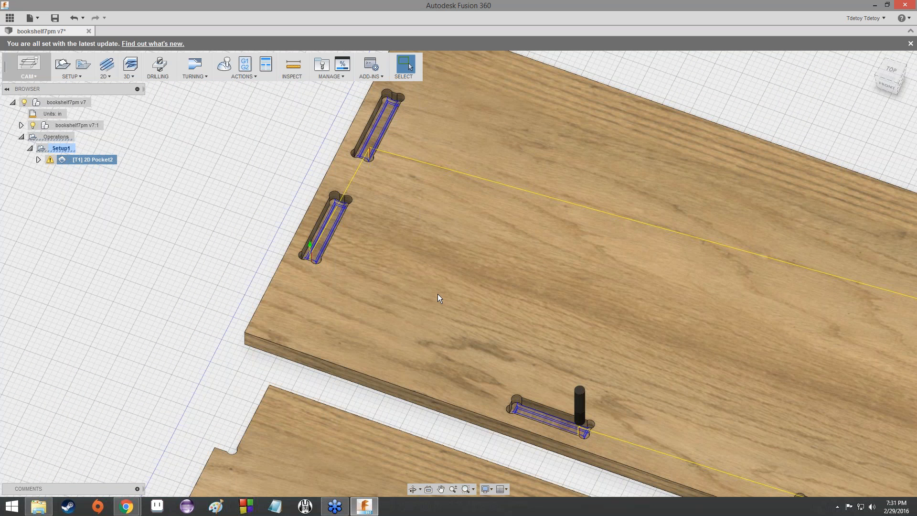
Create a 2D Contour operation with the 3/8" flat tool and open its geometry selection clear of the panels.
scroll(461, 334, "down", 6)
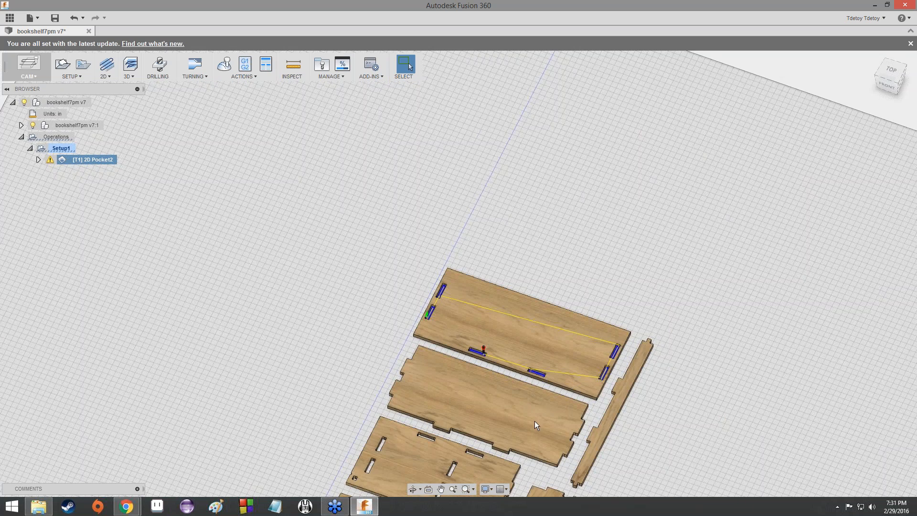
scroll(525, 392, "down", 2)
scroll(528, 363, "down", 3)
scroll(531, 342, "up", 5)
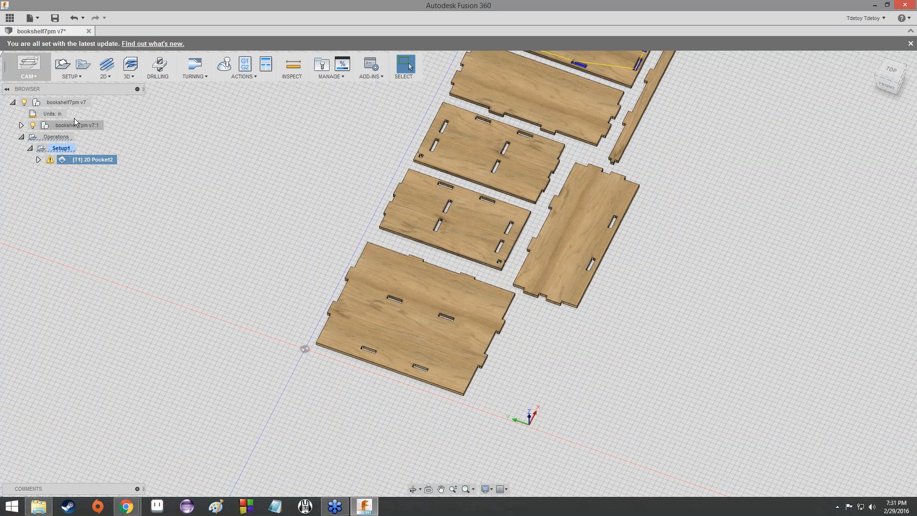
left_click(105, 76)
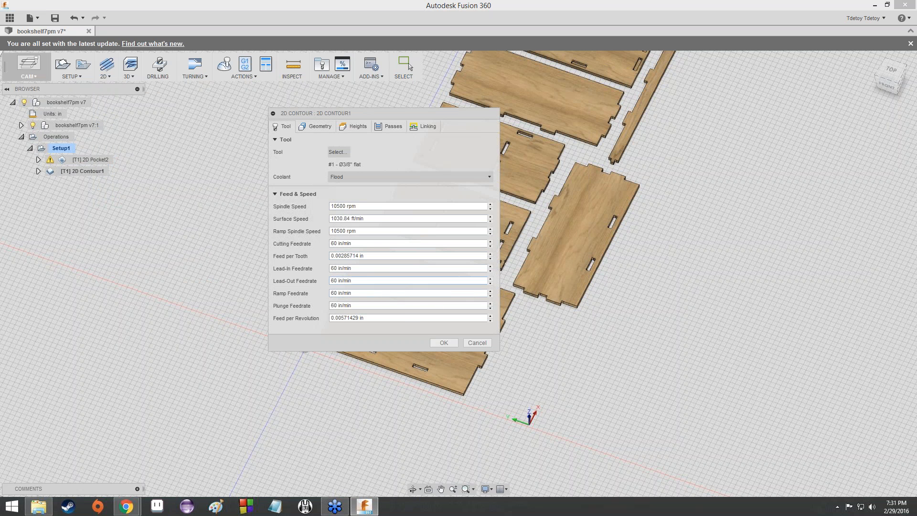
left_click(316, 126)
left_click_drag(362, 113, 110, 137)
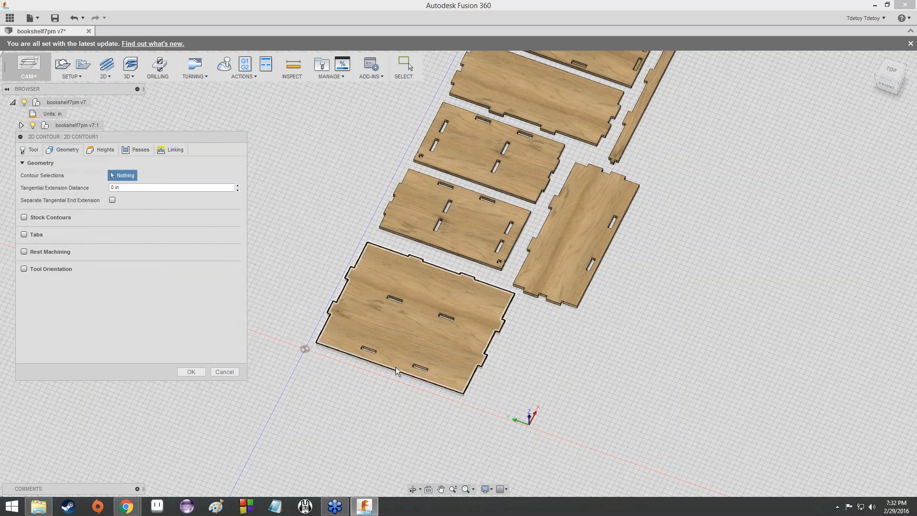
Select the bottom edge loop of the first front-edge through slot on the panel nearest the origin as a contour.
scroll(395, 366, "up", 6)
scroll(349, 339, "down", 8)
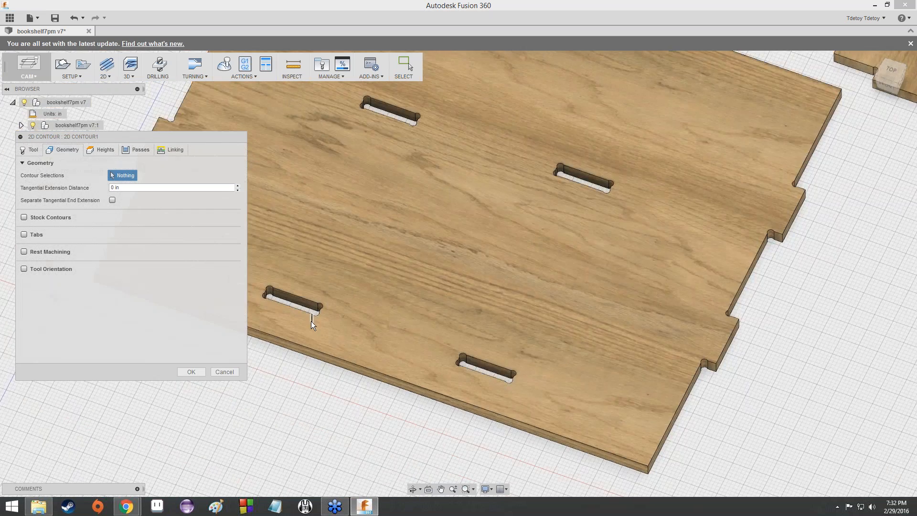
scroll(494, 177, "down", 6)
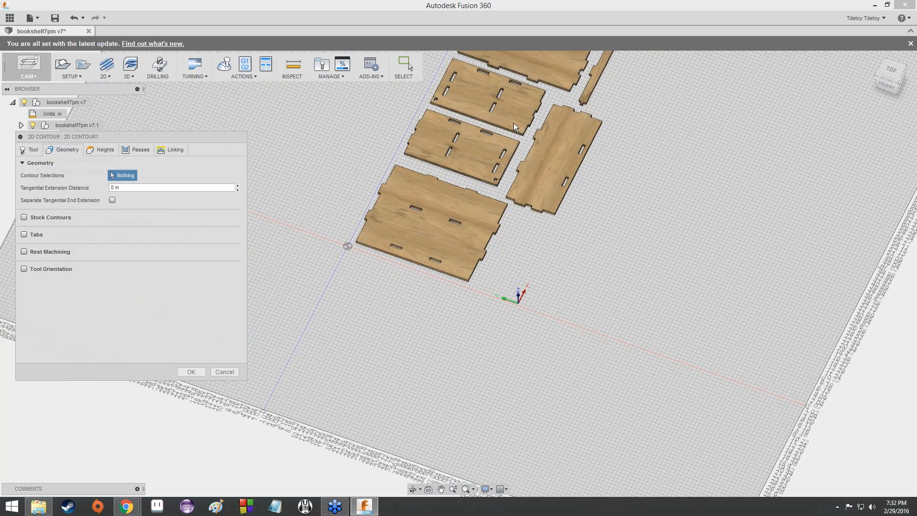
key("F6")
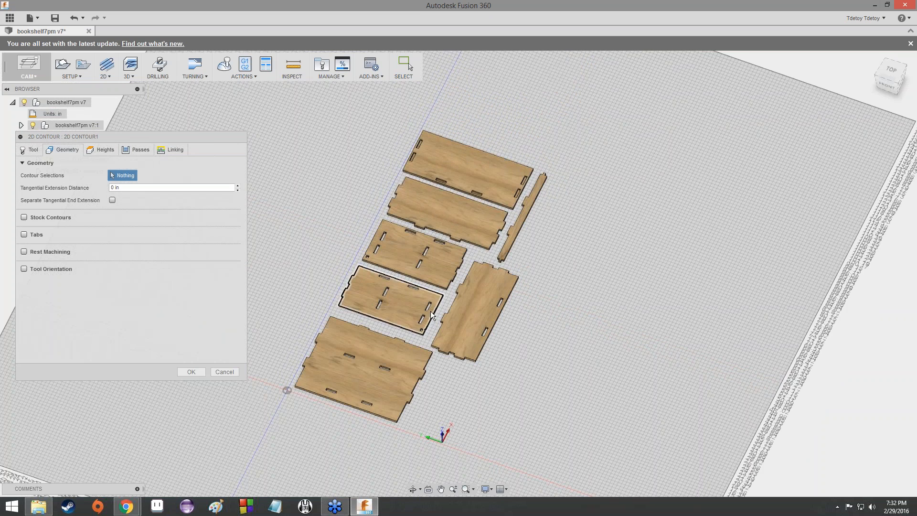
scroll(421, 320, "up", 2)
scroll(421, 317, "up", 3)
middle_click_drag(361, 369, 589, 93)
scroll(494, 159, "up", 9)
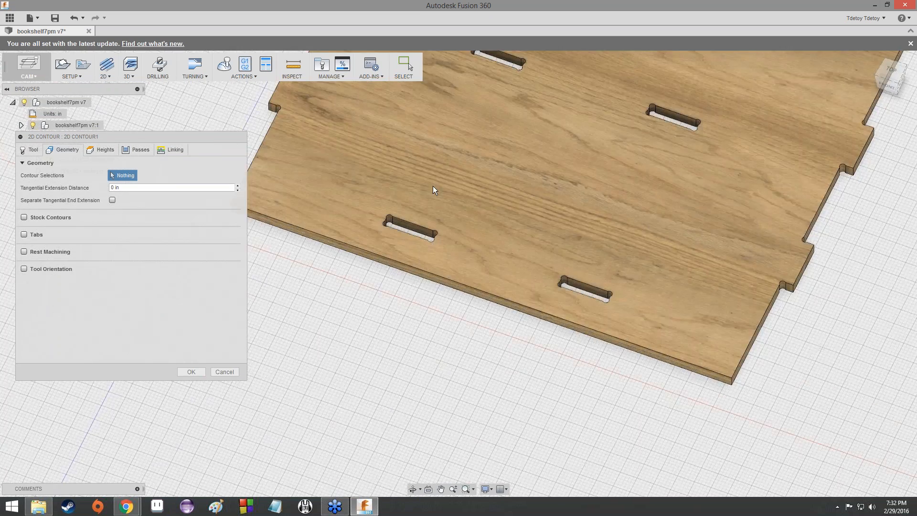
scroll(406, 231, "up", 1)
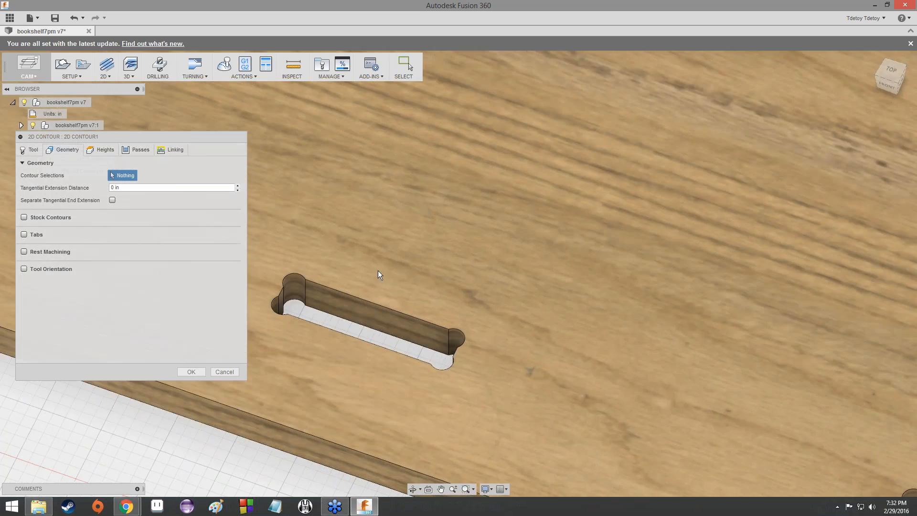
left_click(367, 331)
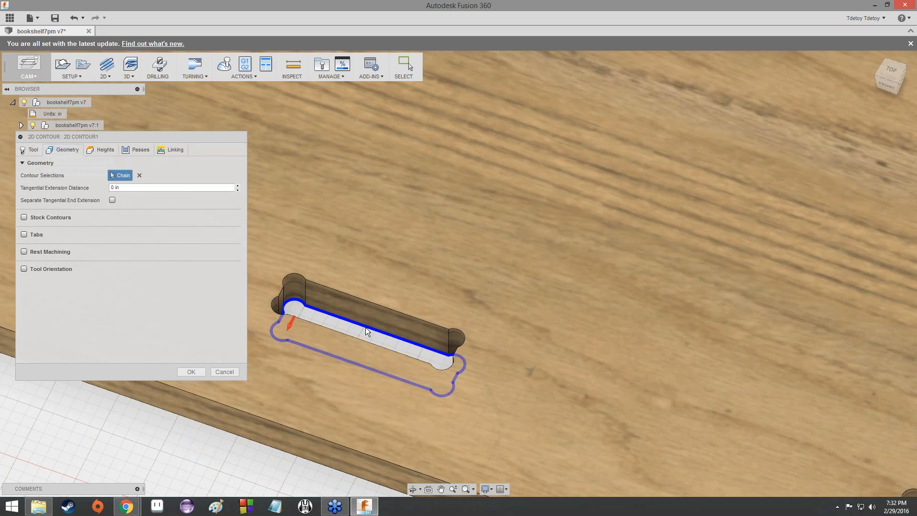
left_click(293, 316)
Add the bottom edge loops of the same panel's other three through slots to the contour selection.
middle_click_drag(848, 453, 528, 266)
scroll(528, 266, "down", 1)
left_click(616, 336)
scroll(582, 180, "down", 2)
middle_click_drag(582, 181, 260, 280)
middle_click_drag(502, 134, 449, 282)
left_click(445, 247)
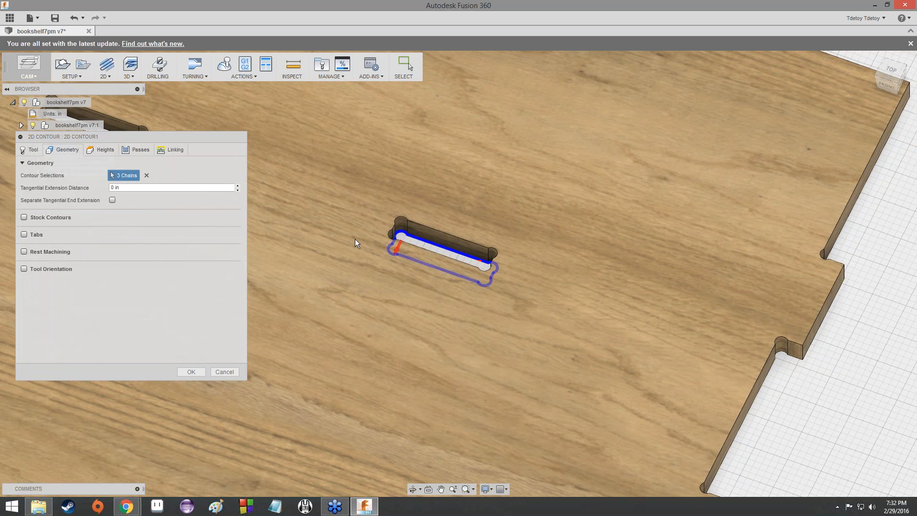
scroll(354, 239, "down", 1)
middle_click_drag(355, 239, 494, 267)
middle_click_drag(297, 183, 449, 271)
scroll(446, 240, "up", 2)
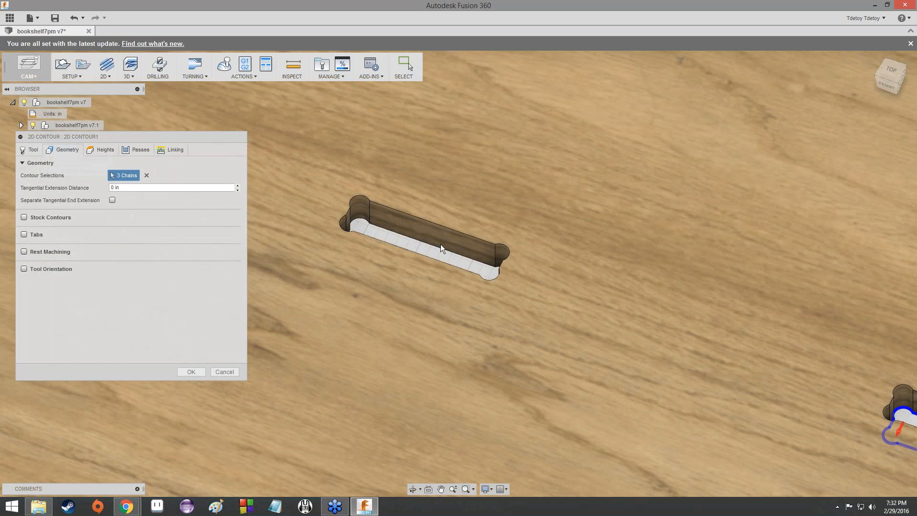
left_click(439, 250)
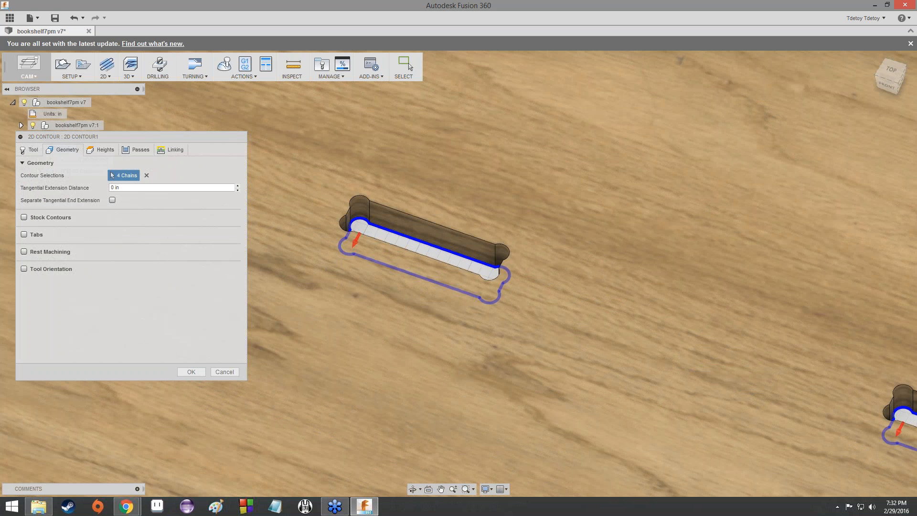
Add the bottom edge loop of the small corner hole on the second panel from the origin to the contour selection.
scroll(467, 299, "down", 8)
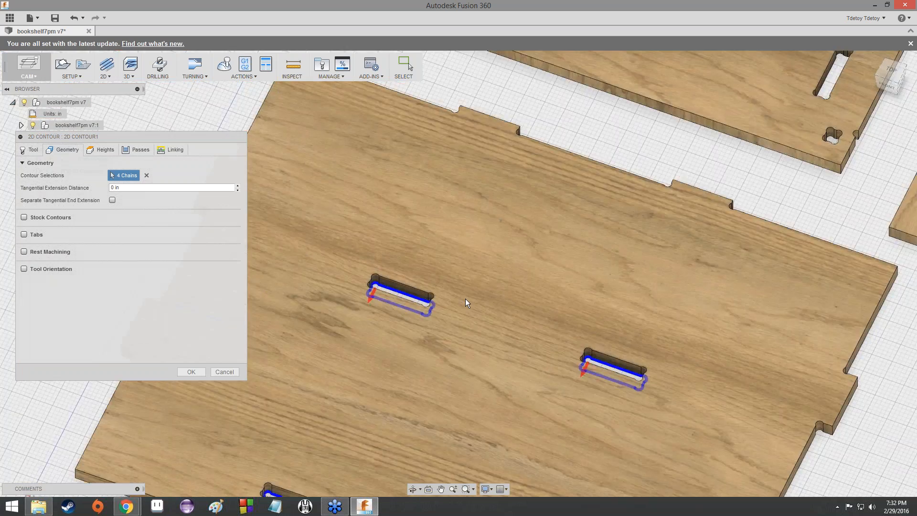
scroll(602, 234, "up", 10)
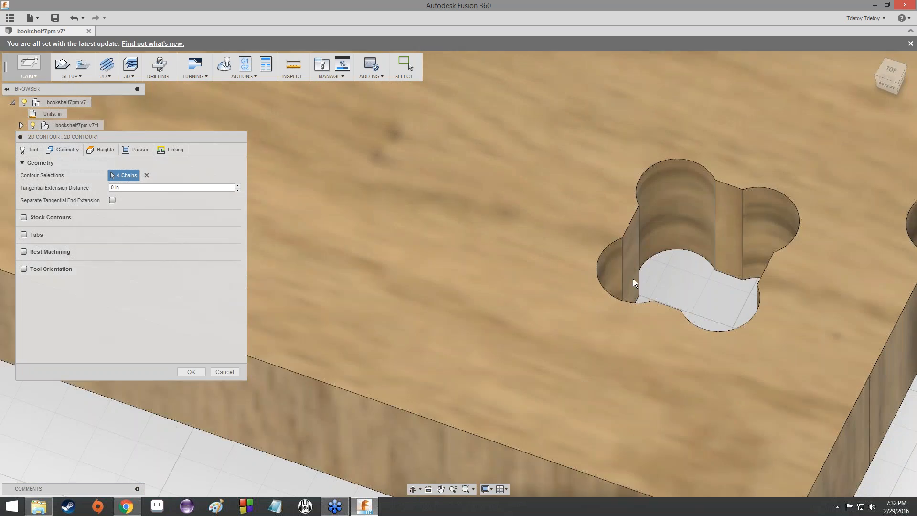
middle_click_drag(633, 279, 572, 256)
left_click(572, 256)
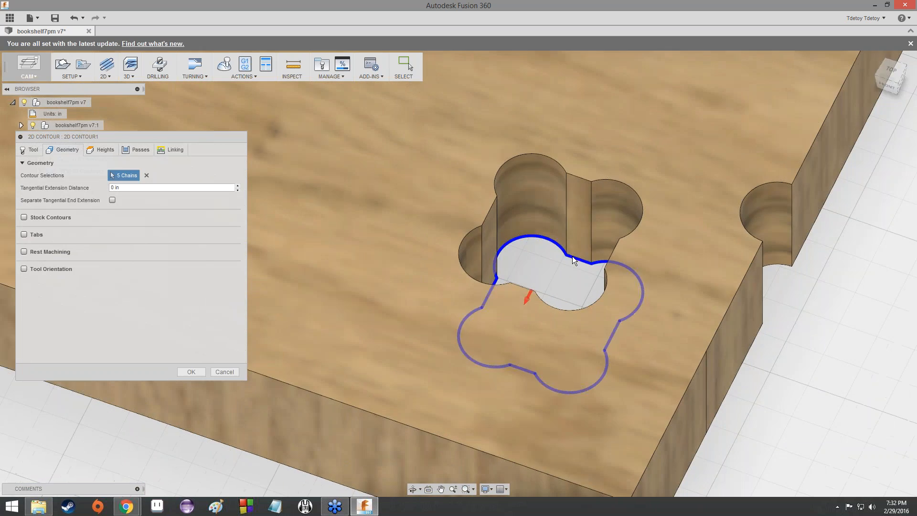
Add the bottom edge loops of the two through slots beside that corner hole on the second panel.
middle_click_drag(568, 191, 475, 444)
middle_click_drag(497, 175, 471, 395)
left_click(405, 229)
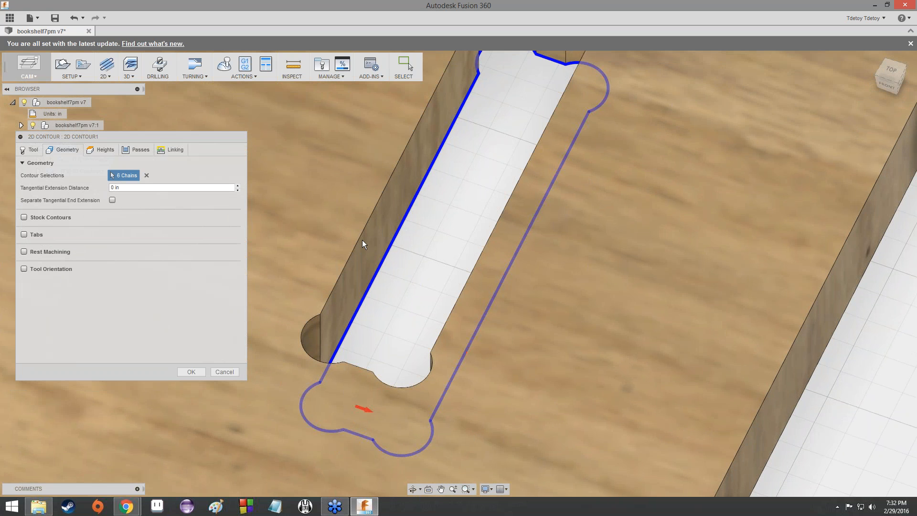
scroll(525, 143, "down", 1)
middle_click_drag(526, 143, 417, 322)
scroll(418, 322, "down", 2)
left_click(509, 184)
Add the bottom edge loops of the second panel's two mid-panel slots that run parallel to its ends.
scroll(636, 234, "up", 5)
scroll(774, 259, "down", 5)
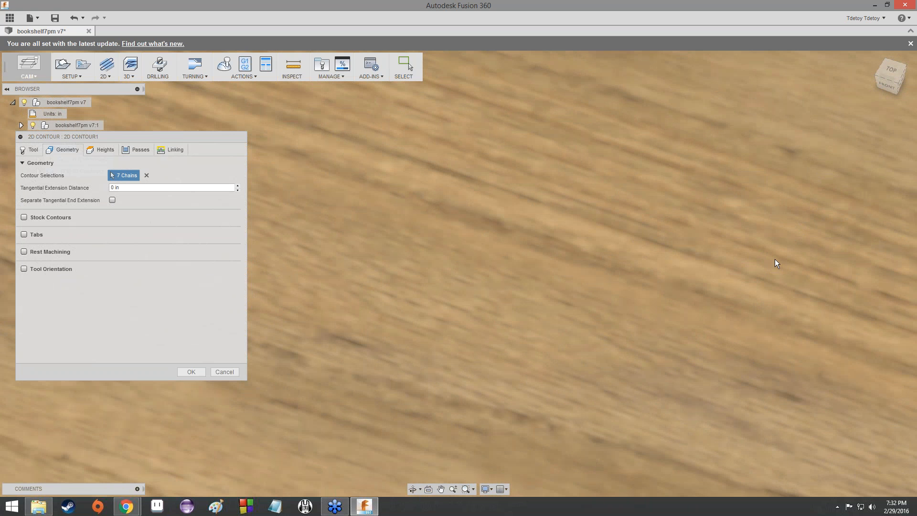
left_click(368, 219)
scroll(515, 184, "down", 1)
middle_click_drag(515, 184, 414, 406)
left_click(416, 180)
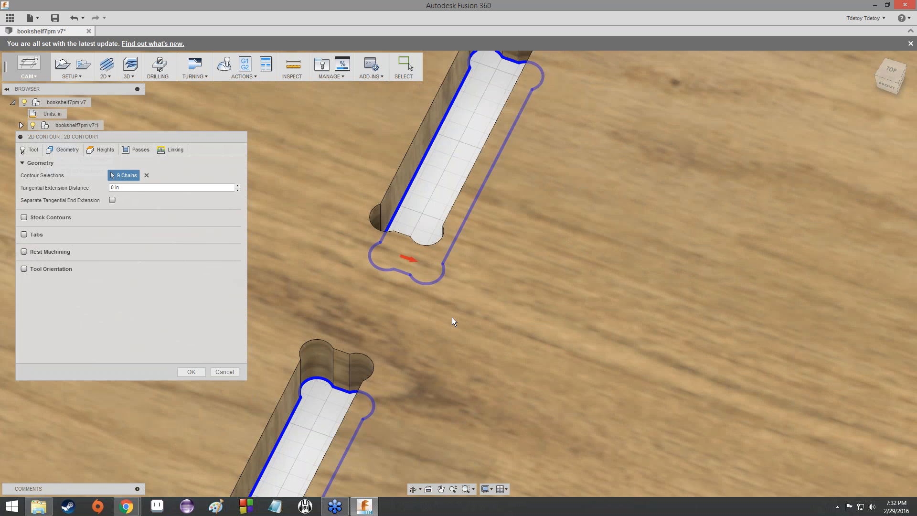
Add the bottom edge loops of the two slots along the second panel's back edge to the contour selection.
middle_click_drag(578, 184, 452, 317)
scroll(452, 317, "down", 3)
middle_click_drag(766, 234, 460, 235)
scroll(460, 235, "up", 2)
left_click(461, 236)
scroll(370, 236, "down", 1)
middle_click_drag(369, 236, 780, 380)
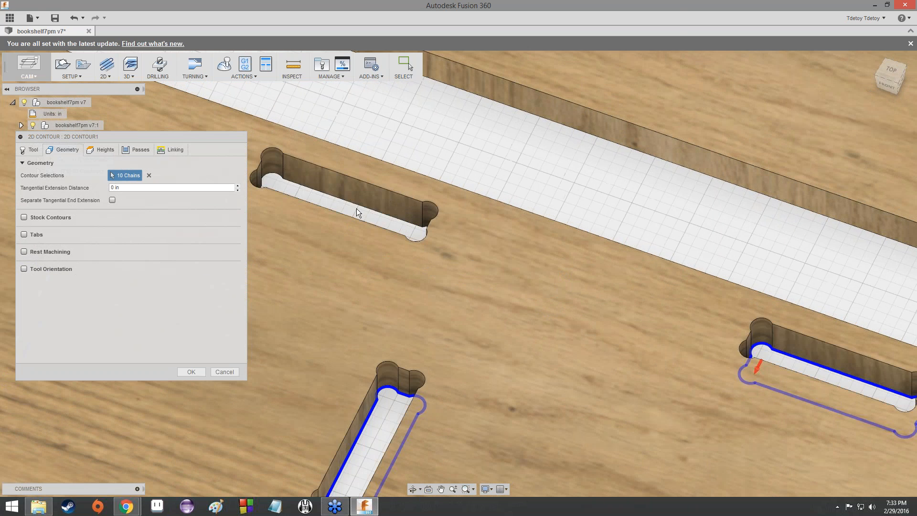
left_click(356, 208)
Select the bottom edge loop of the rotated panel's through slot nearer the front as another contour.
scroll(384, 318, "down", 1)
scroll(383, 317, "down", 6)
scroll(463, 332, "up", 3)
middle_click_drag(570, 343, 306, 247)
scroll(465, 328, "up", 3)
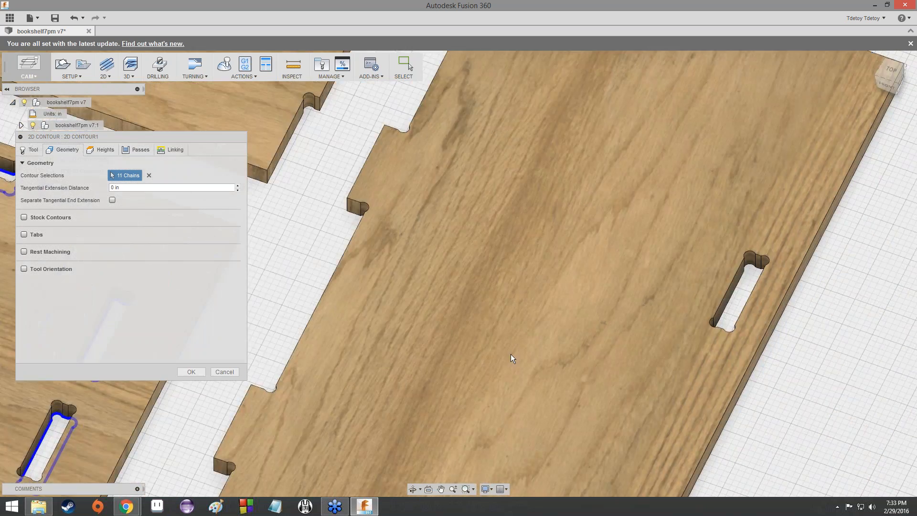
middle_click_drag(511, 354, 389, 150)
scroll(472, 313, "up", 4)
left_click(484, 372)
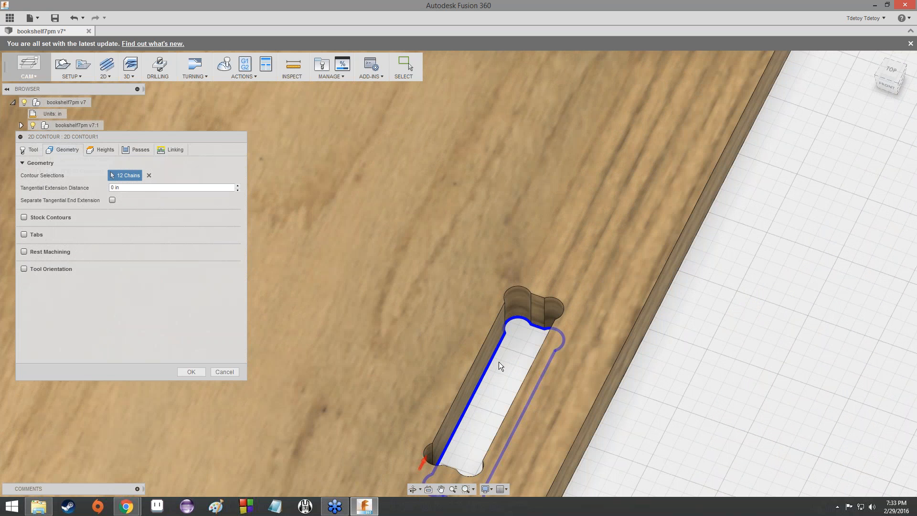
Reverse the direction arrow of the selected slot contour on the rotated panel.
middle_click_drag(493, 391, 475, 287)
scroll(426, 299, "up", 5)
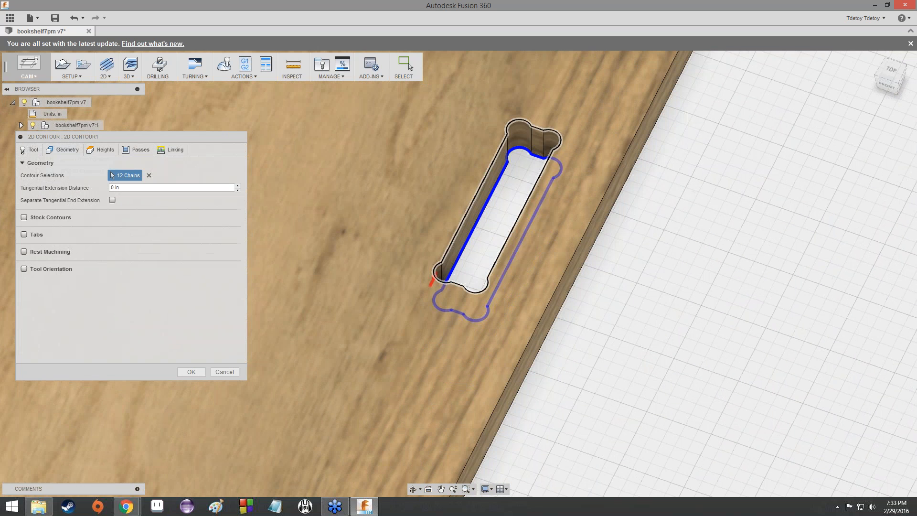
scroll(428, 297, "down", 5)
scroll(428, 297, "down", 10)
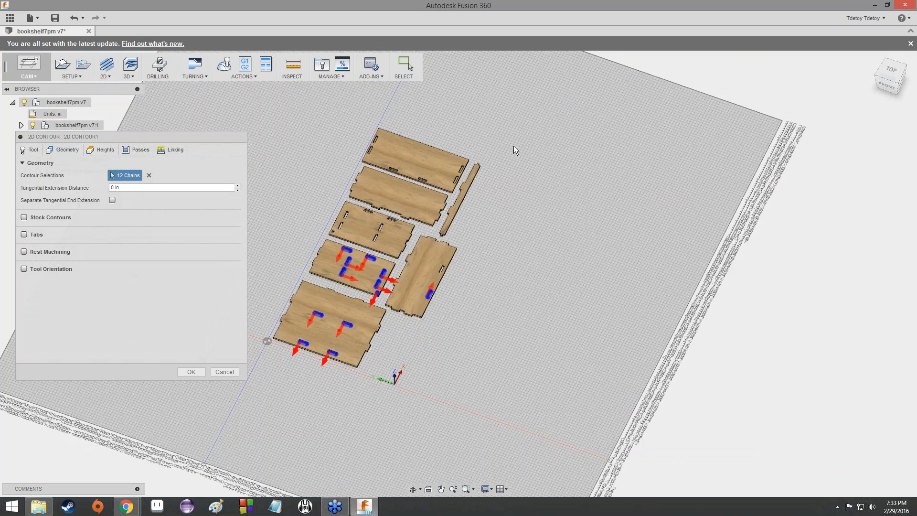
scroll(432, 290, "up", 5)
scroll(428, 280, "up", 5)
scroll(426, 268, "down", 3)
scroll(449, 208, "up", 10)
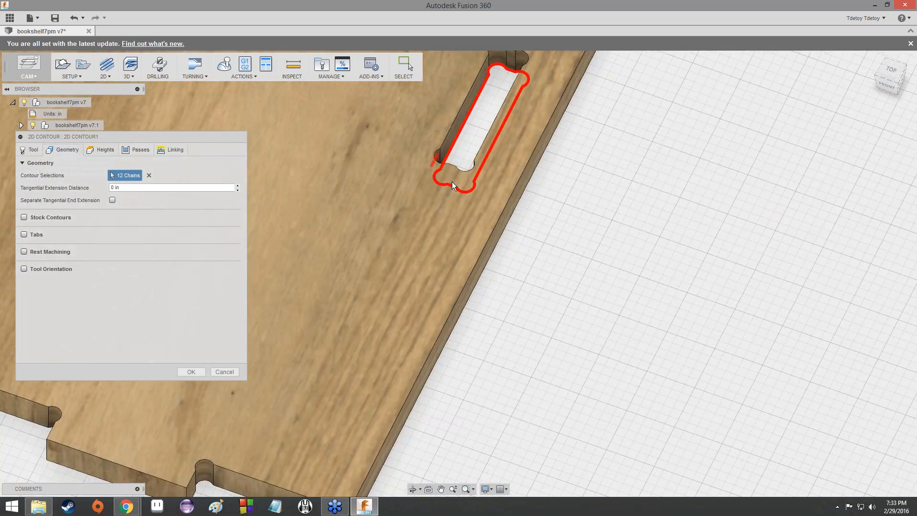
scroll(378, 316, "up", 3)
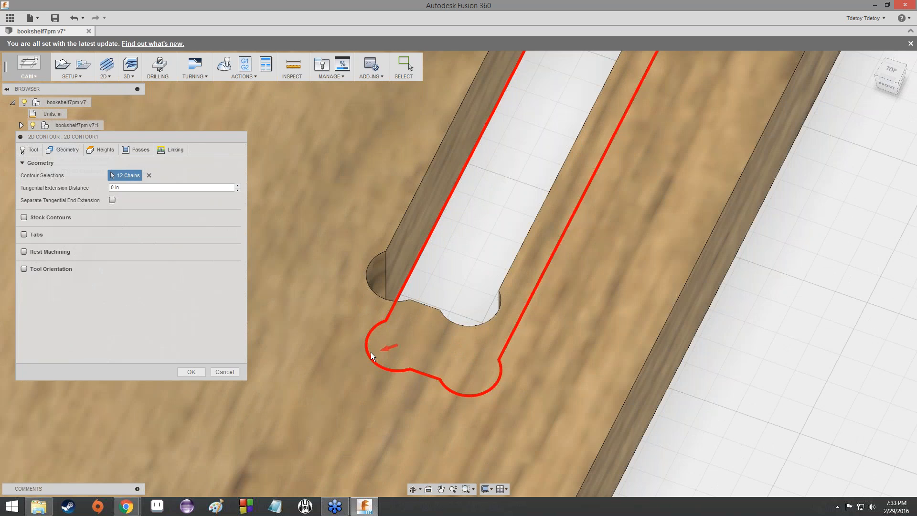
scroll(486, 248, "down", 8)
scroll(483, 262, "down", 10)
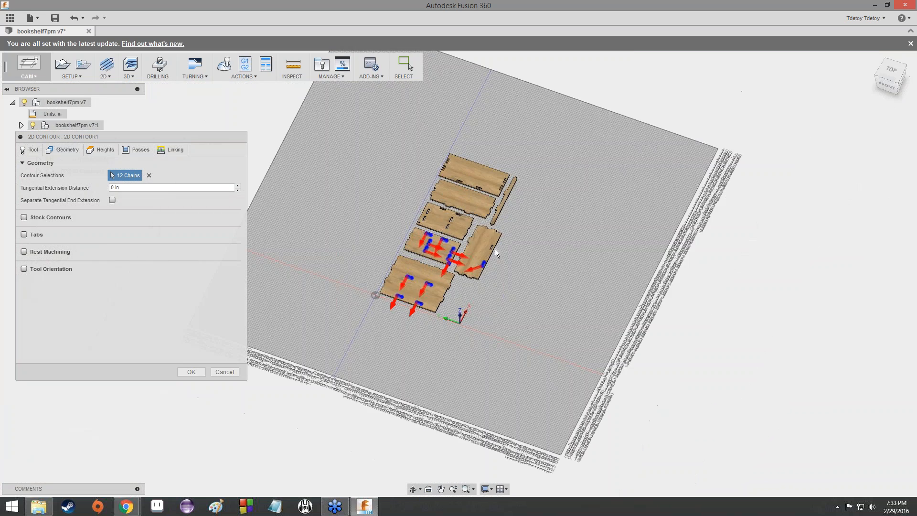
Add the bottom edge loop of the rotated panel's other through slot to the contour selection.
scroll(483, 250, "up", 15)
scroll(488, 297, "up", 10)
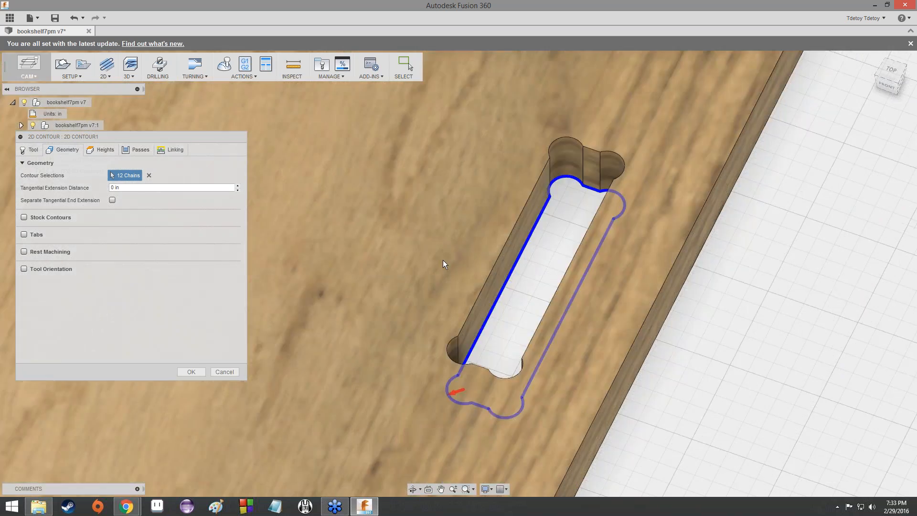
scroll(422, 219, "up", 2)
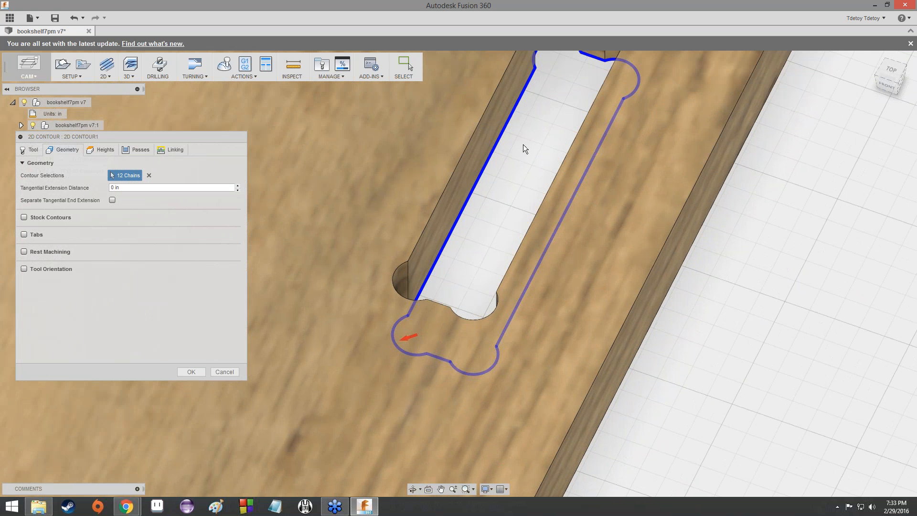
scroll(525, 140, "down", 1)
middle_click_drag(524, 140, 368, 358)
middle_click_drag(266, 433, 460, 426)
left_click(382, 326)
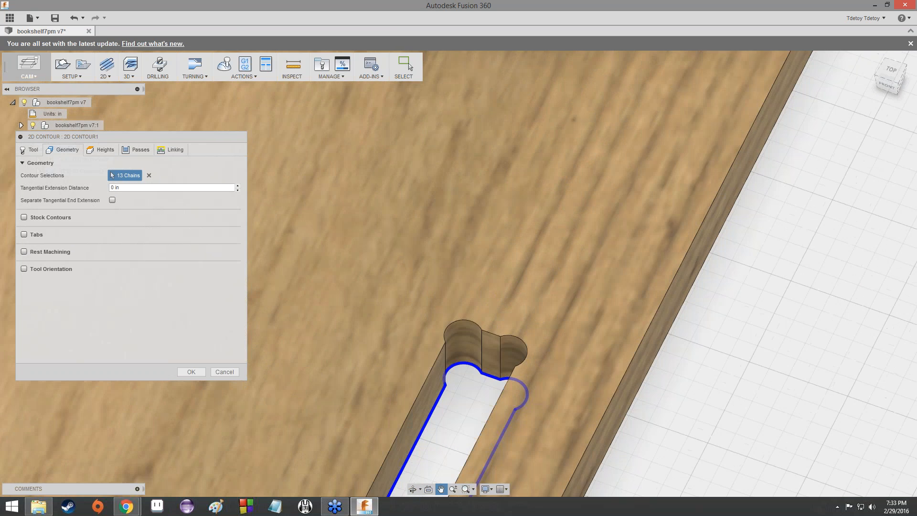
Add the bottom edge loops of the third panel's two mid-panel slots that run parallel to its ends.
scroll(394, 365, "down", 3)
scroll(394, 365, "down", 5)
scroll(460, 352, "up", 8)
left_click(489, 357)
scroll(488, 357, "up", 3)
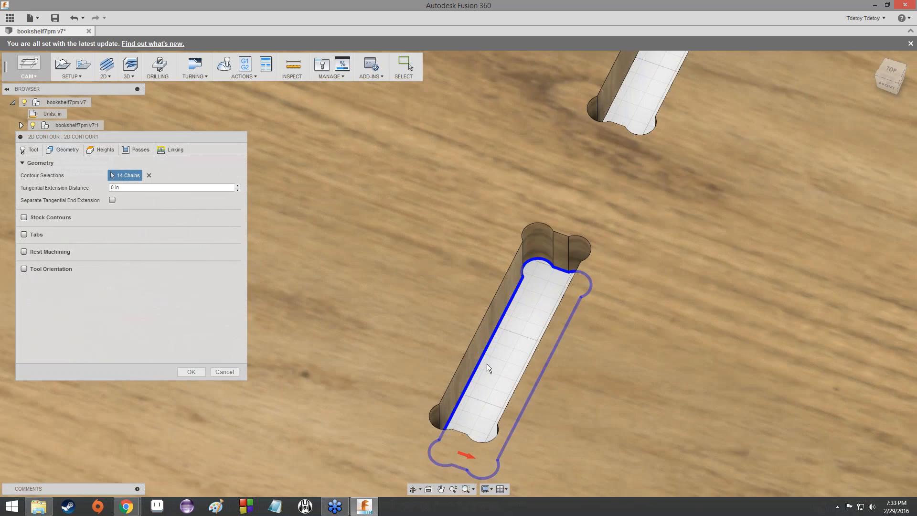
middle_click_drag(587, 179, 566, 184)
left_click(577, 194)
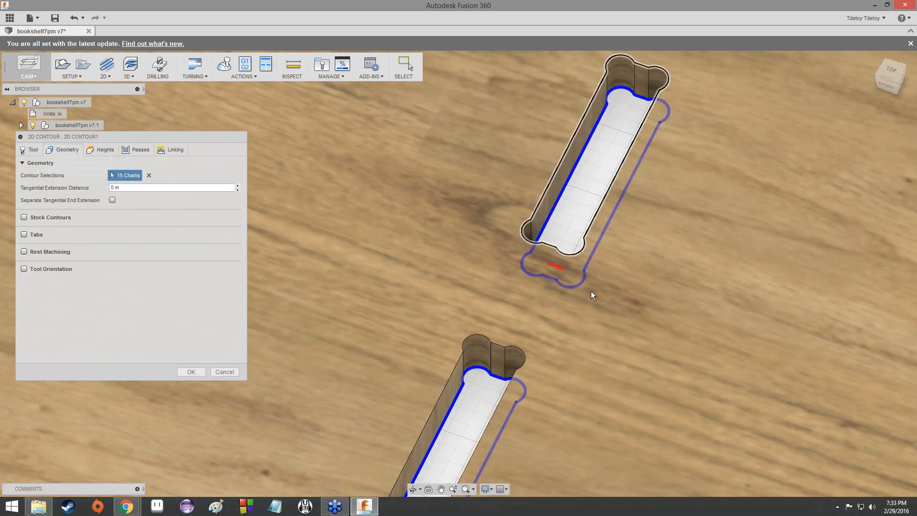
Add the bottom edge loops of the two slots along the third panel's back edge to the contour selection.
scroll(640, 249, "down", 3)
middle_click_drag(640, 249, 258, 158)
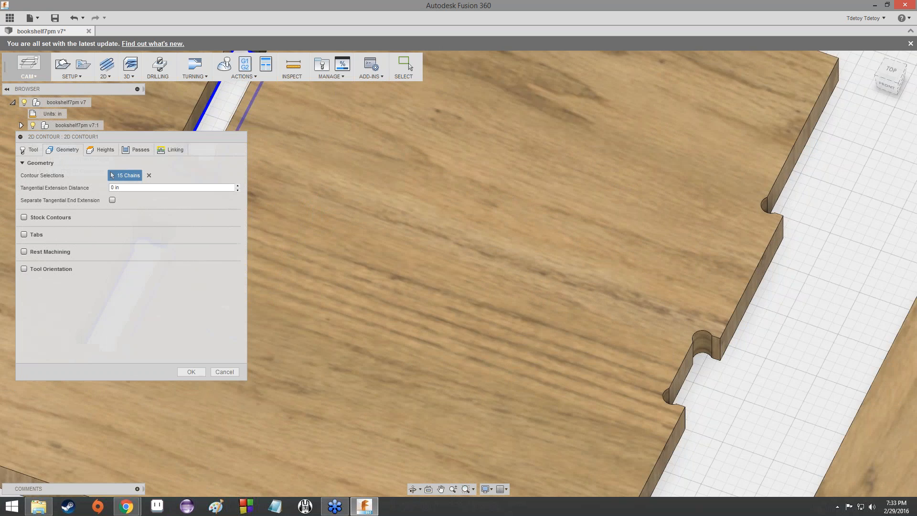
middle_click_drag(492, 157, 508, 276)
scroll(508, 275, "down", 2)
middle_click_drag(459, 113, 503, 219)
left_click(500, 228)
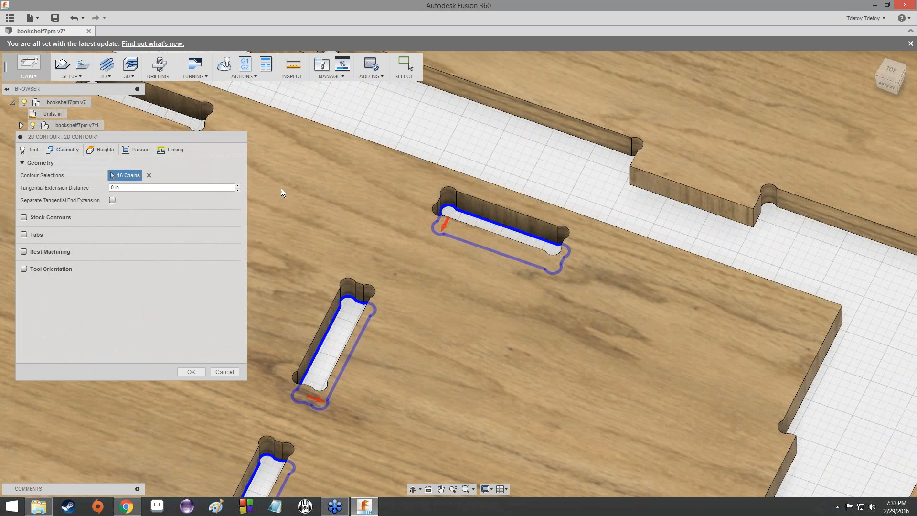
scroll(382, 202, "up", 3)
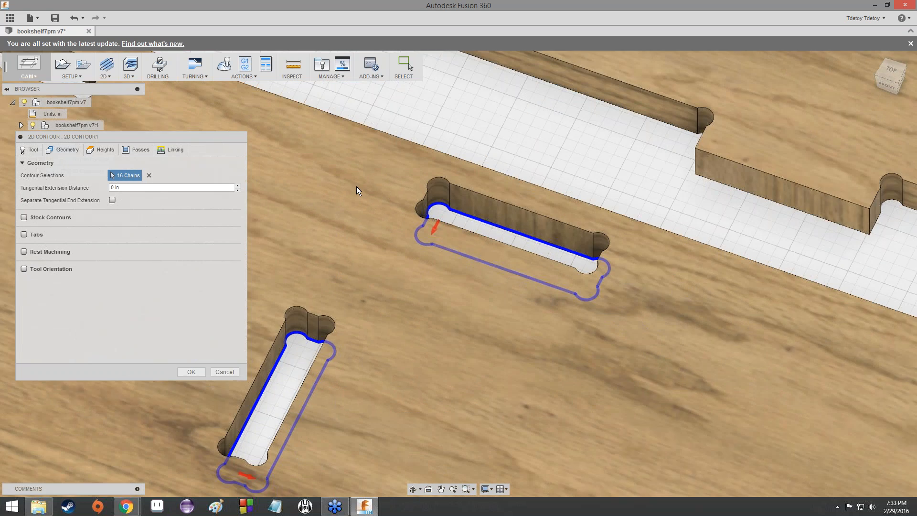
scroll(356, 191, "down", 1)
middle_click_drag(356, 190, 568, 281)
left_click(290, 184)
Add the bottom edge loops of the third panel's two end slots and its small corner hole.
scroll(395, 247, "down", 1)
middle_click_drag(395, 247, 633, 294)
scroll(541, 264, "down", 1)
middle_click_drag(558, 415, 532, 152)
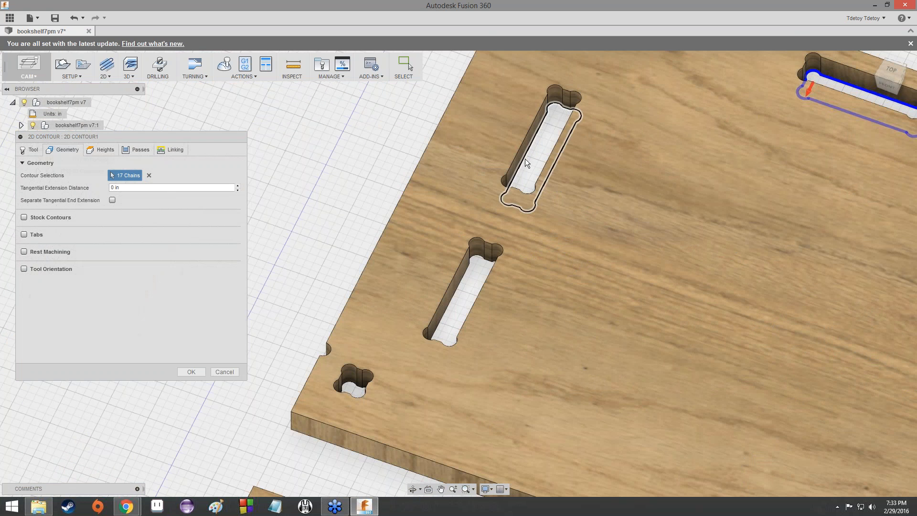
left_click(499, 201)
left_click(457, 285)
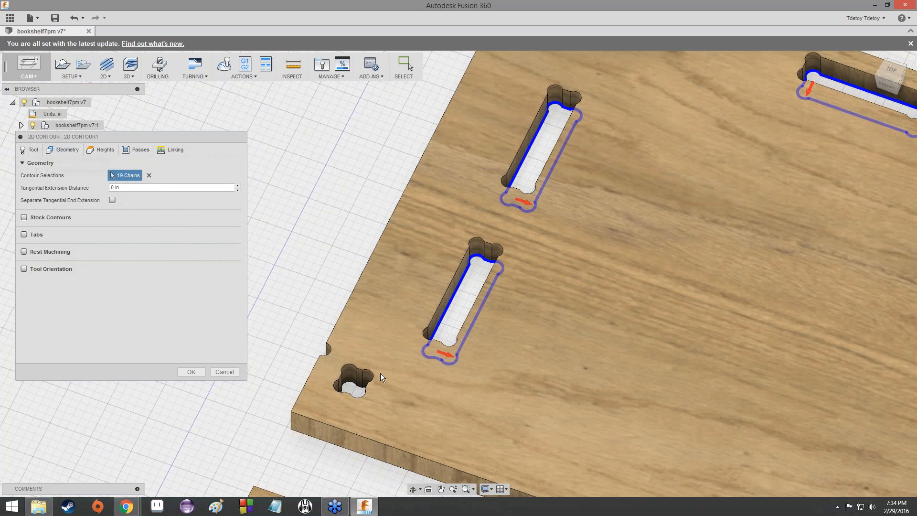
scroll(354, 384, "up", 5)
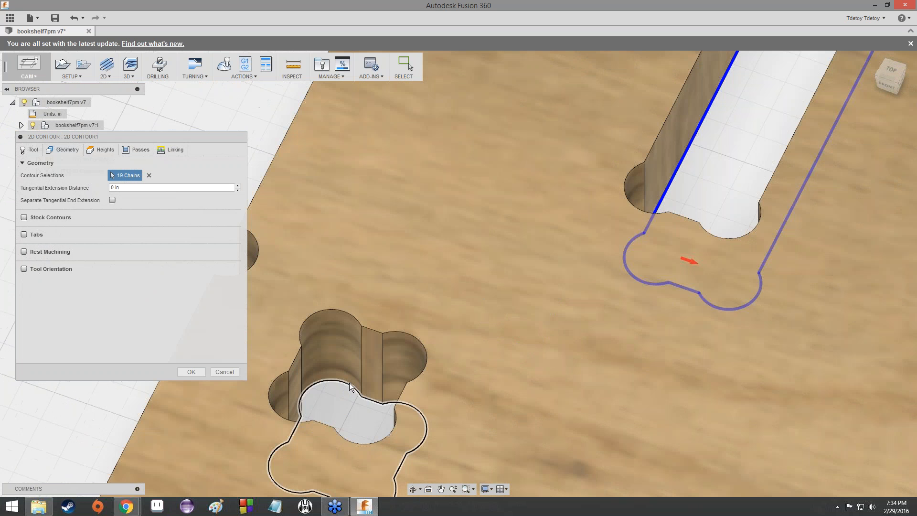
left_click(349, 383)
Check all the nested panels for through slots still missing from the contour selection.
scroll(355, 380, "down", 5)
scroll(579, 235, "down", 8)
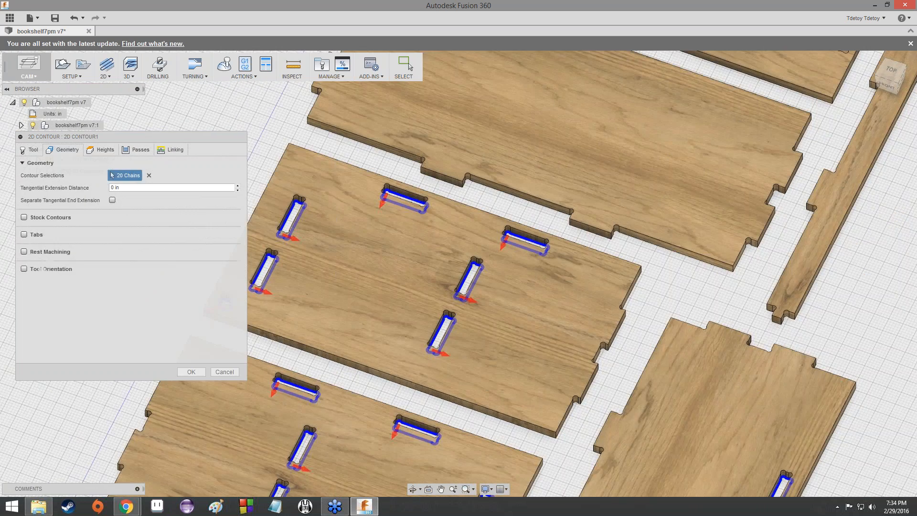
scroll(664, 67, "down", 1)
middle_click_drag(664, 67, 511, 237)
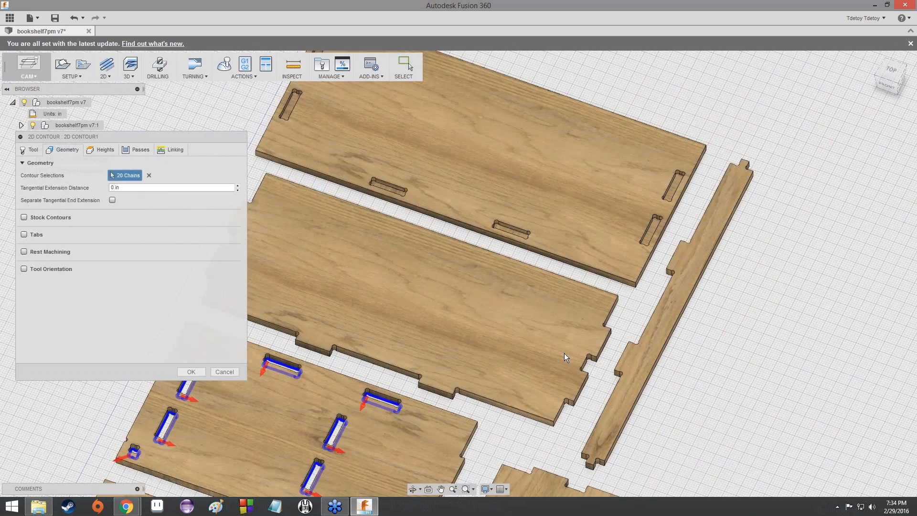
scroll(566, 351, "down", 1)
middle_click_drag(497, 468, 563, 157)
scroll(564, 157, "down", 2)
middle_click_drag(544, 260, 480, 383)
scroll(480, 383, "down", 3)
scroll(445, 299, "down", 1)
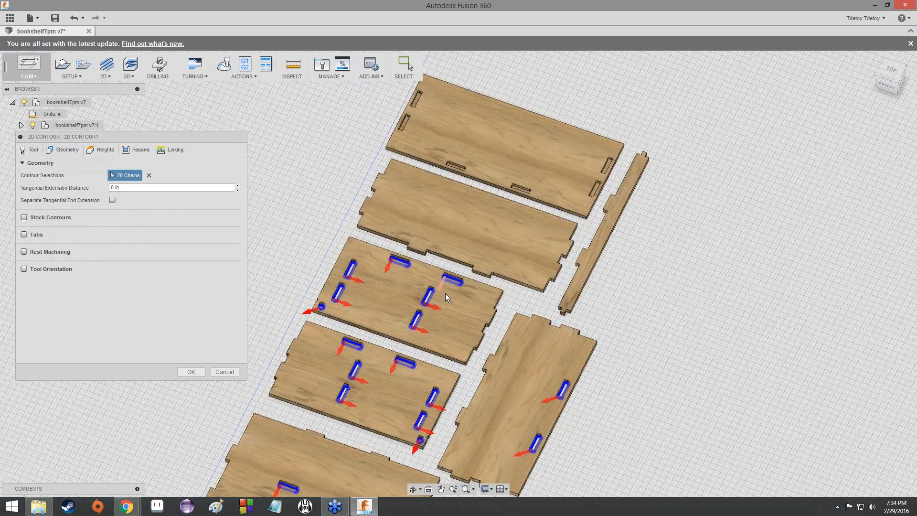
scroll(446, 294, "down", 5)
scroll(443, 293, "up", 10)
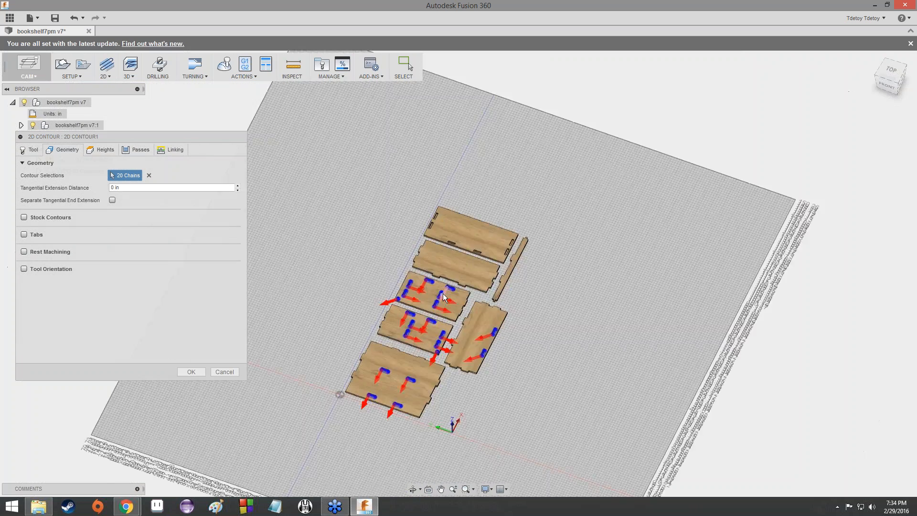
scroll(443, 293, "down", 4)
scroll(413, 265, "up", 3)
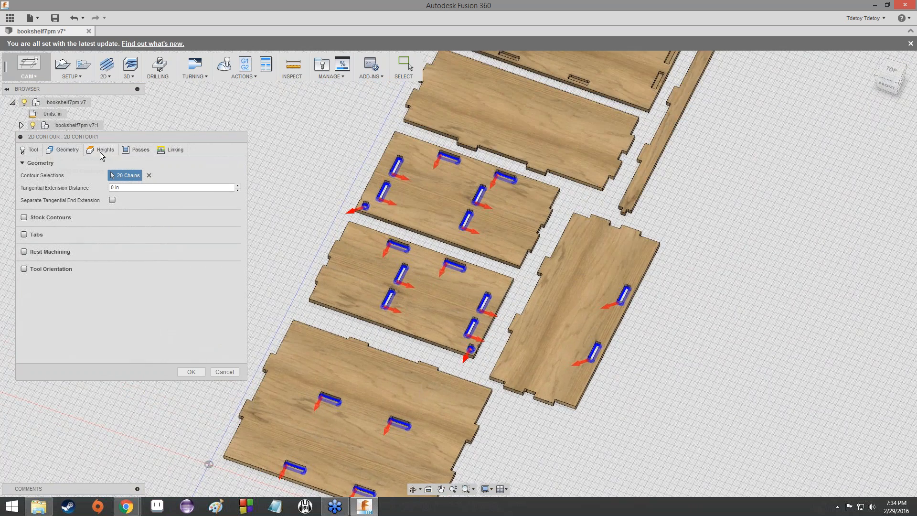
Enable Multiple Depths in the 2D Contour's pass settings.
left_click(100, 152)
left_click(138, 149)
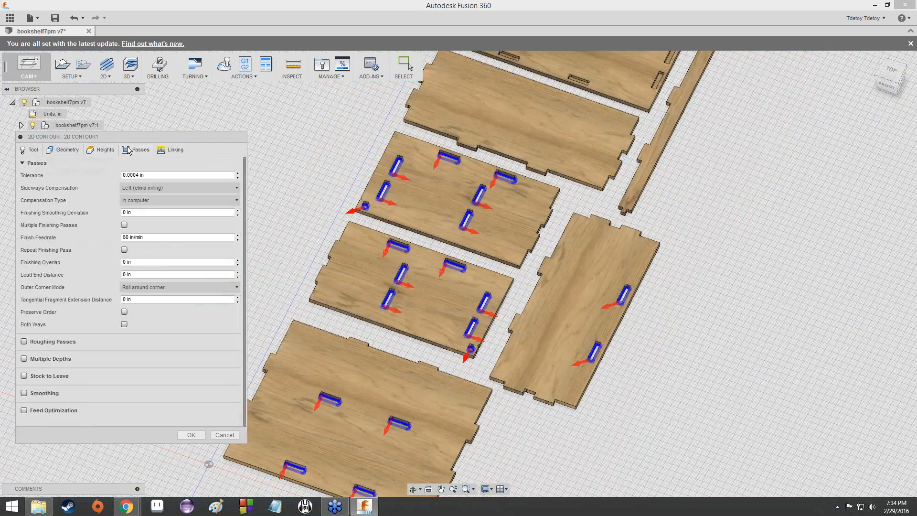
left_click(24, 359)
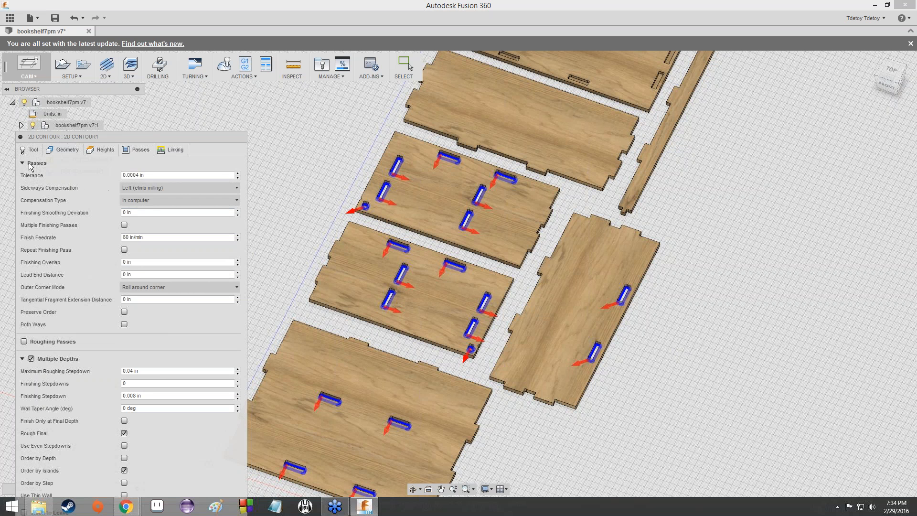
Set Sideways Compensation to Right (conventional milling) and check the contour arrows on the panels.
left_click(132, 189)
left_click(149, 213)
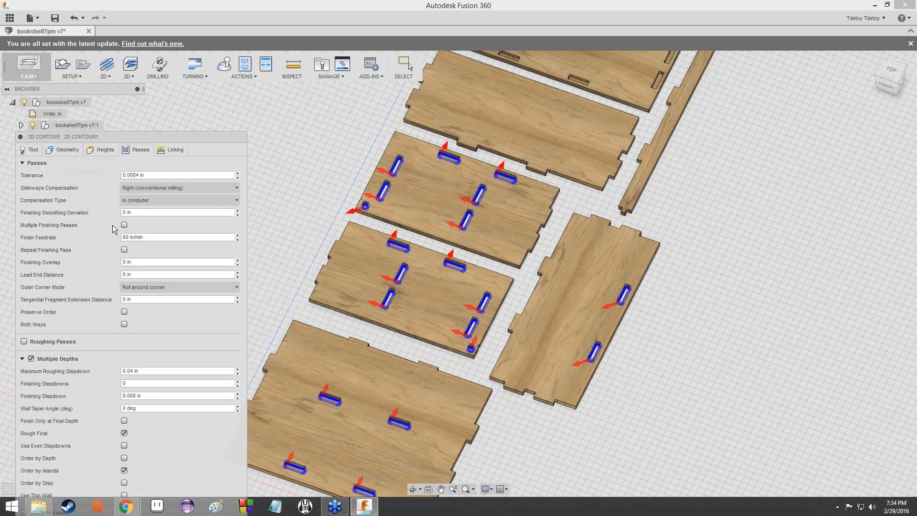
scroll(486, 248, "up", 4)
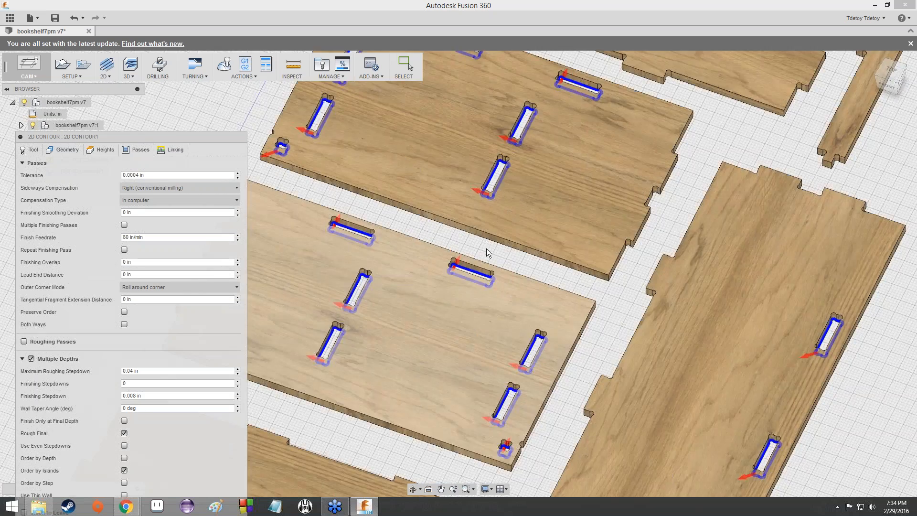
scroll(490, 248, "down", 3)
scroll(507, 321, "down", 5)
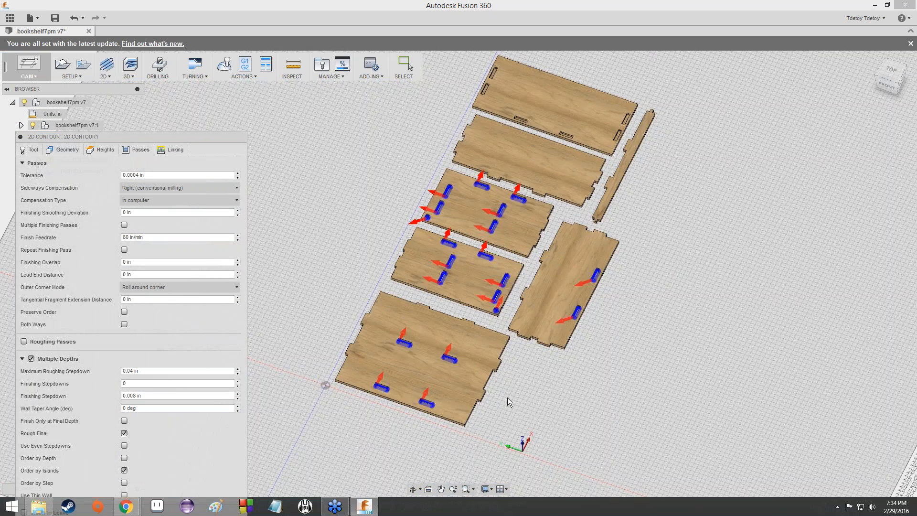
Set the contour's maximum roughing stepdown and finishing stepdown to .1875 in under Multiple Depths.
middle_click_drag(507, 321, 521, 197)
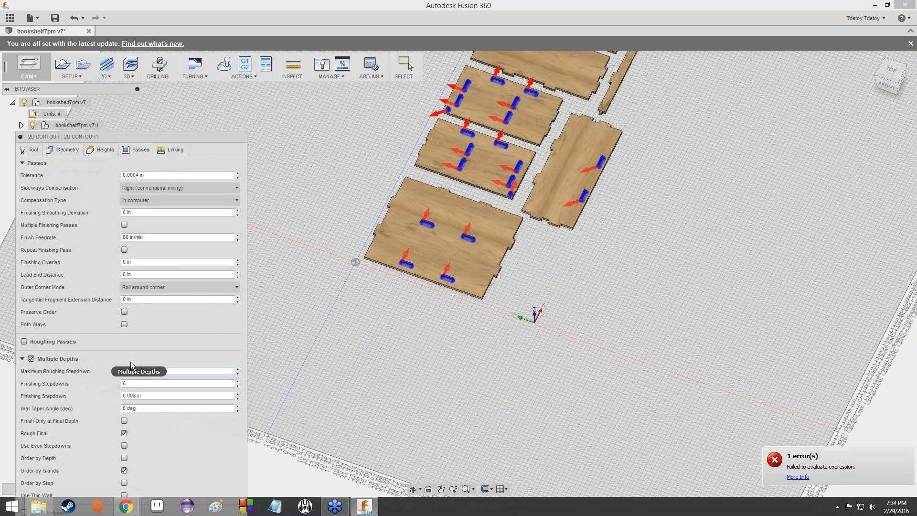
left_click(144, 409)
left_click(130, 397)
double_click(130, 396)
type(".1875")
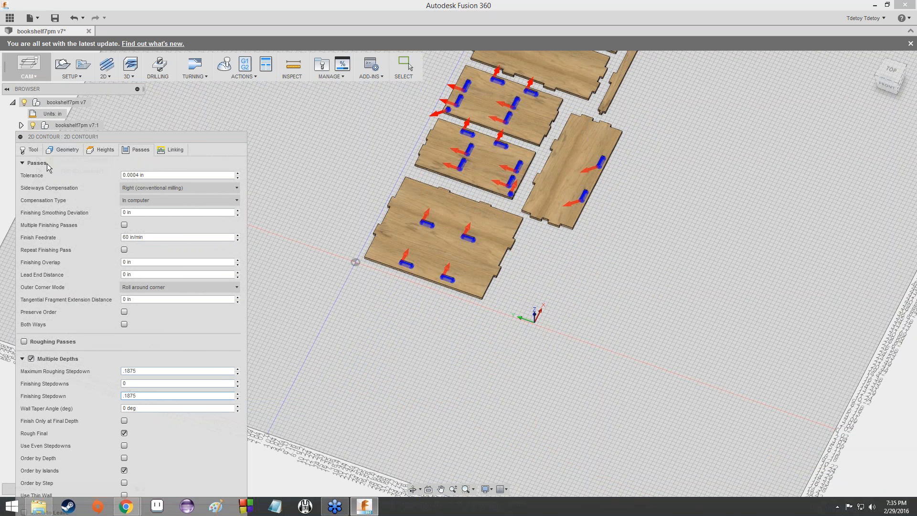
left_click(30, 149)
left_click(137, 150)
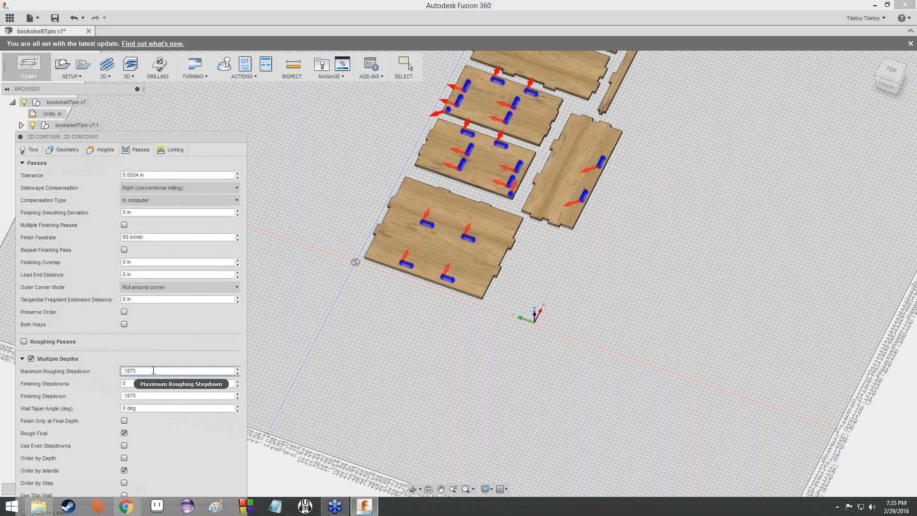
left_click_drag(152, 371, 112, 396)
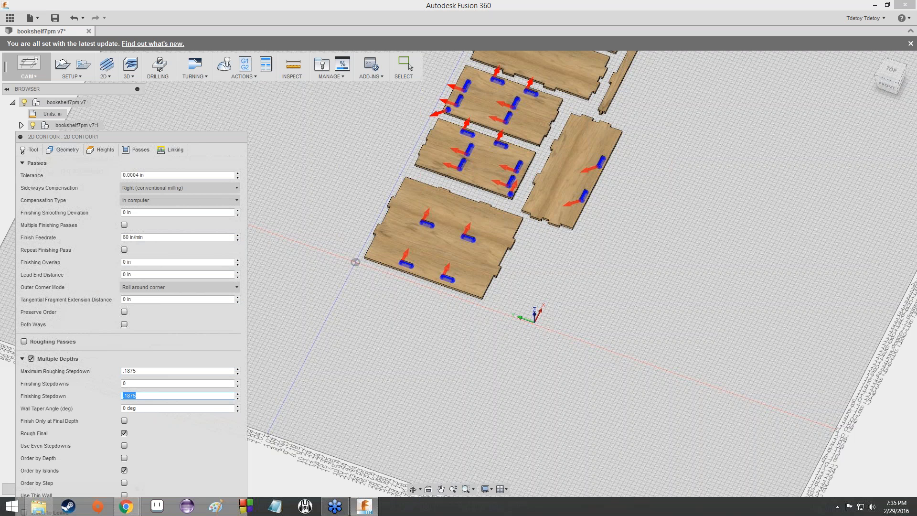
left_click(23, 358)
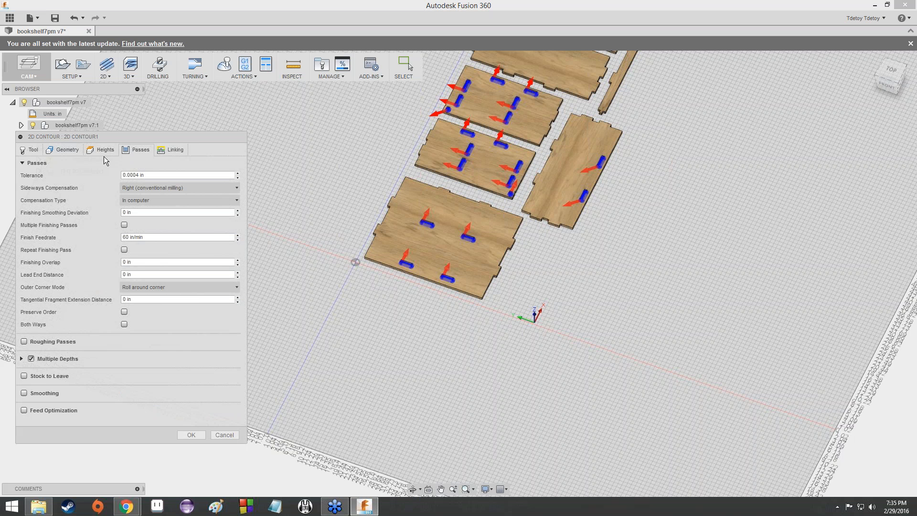
Review the 2D Contour's linking settings and examine the panels' through slots as possible predrill positions.
left_click(172, 151)
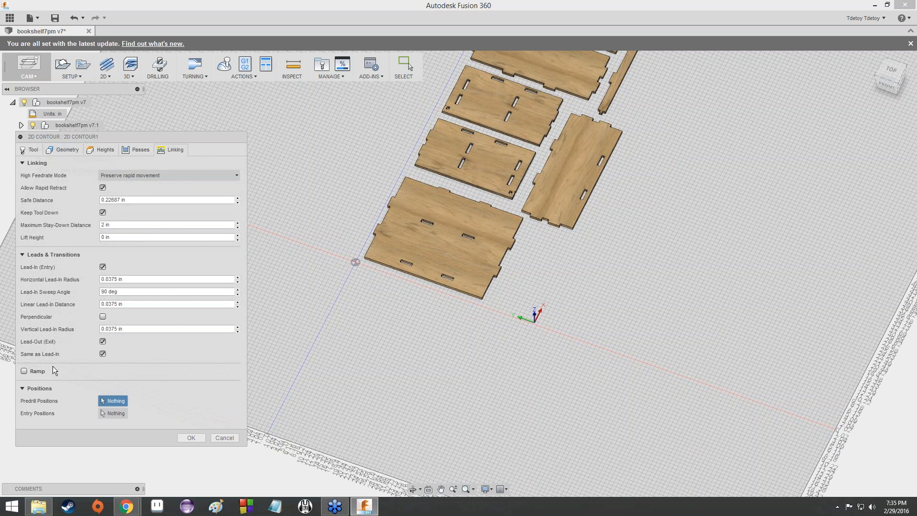
middle_click_drag(397, 371, 325, 465)
scroll(325, 464, "down", 1)
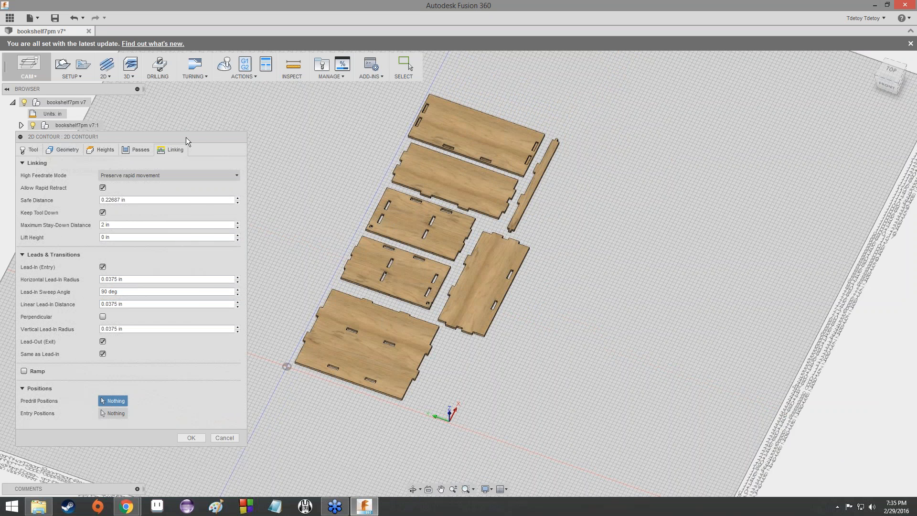
left_click_drag(217, 143, 317, 160)
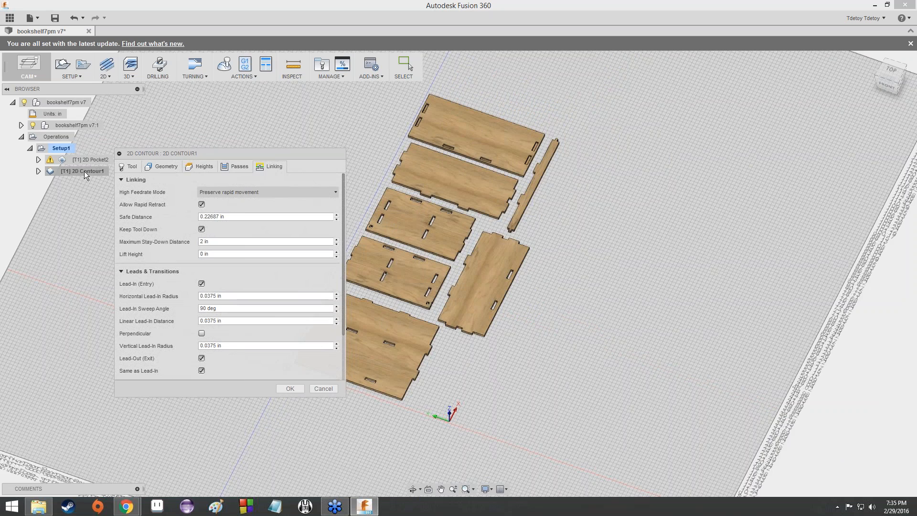
scroll(419, 238, "up", 4)
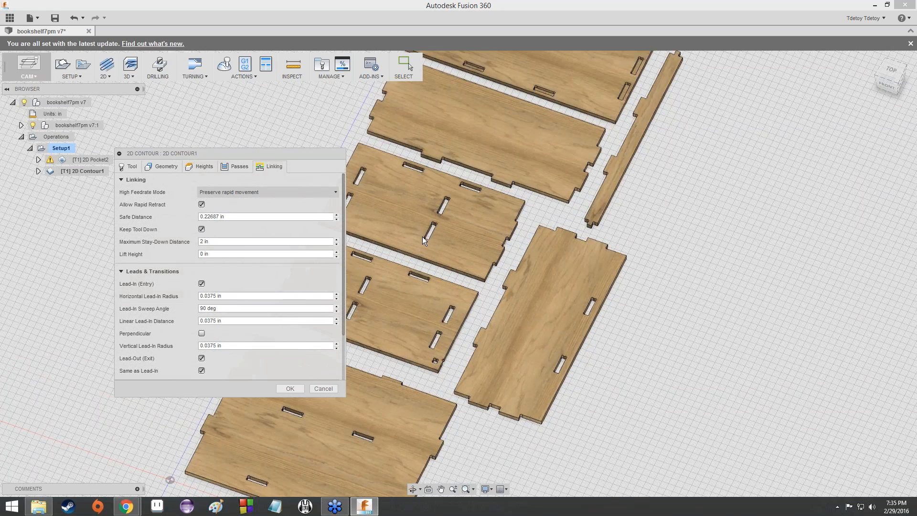
scroll(422, 237, "up", 5)
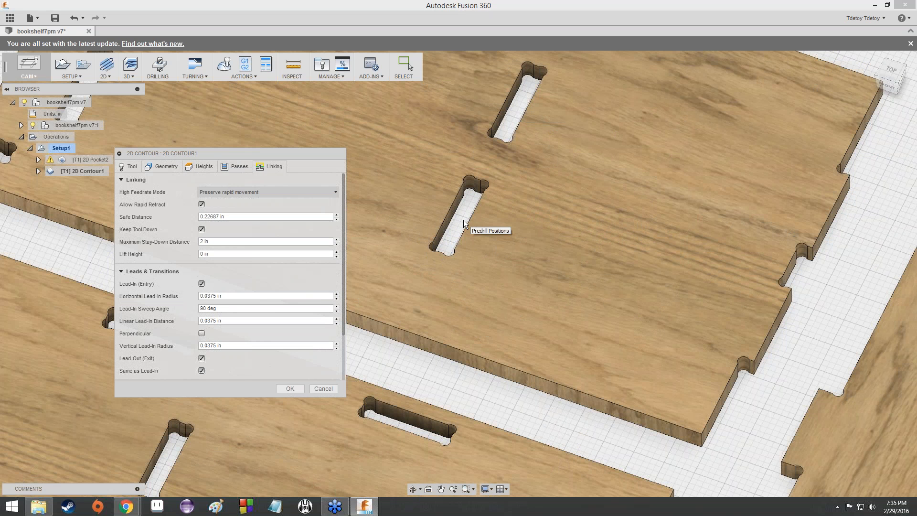
scroll(463, 219, "down", 10)
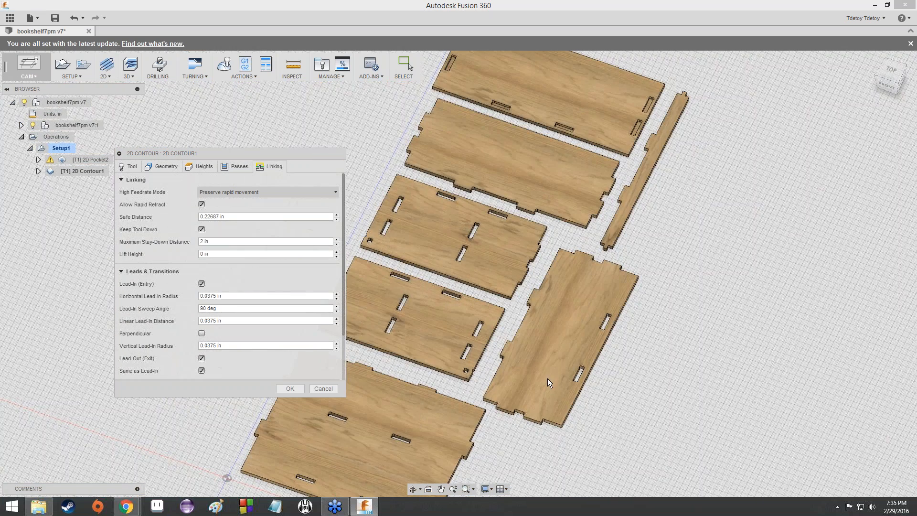
scroll(473, 344, "up", 10)
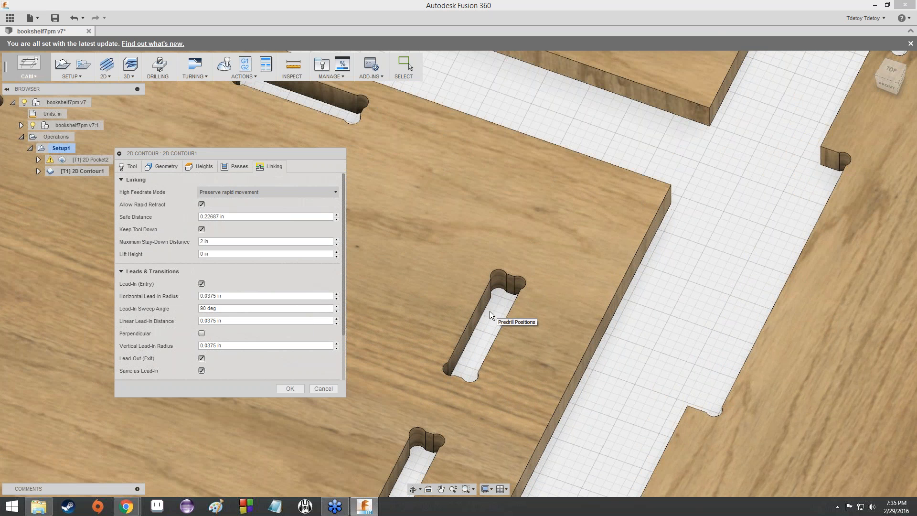
scroll(490, 312, "up", 5)
scroll(489, 311, "down", 4)
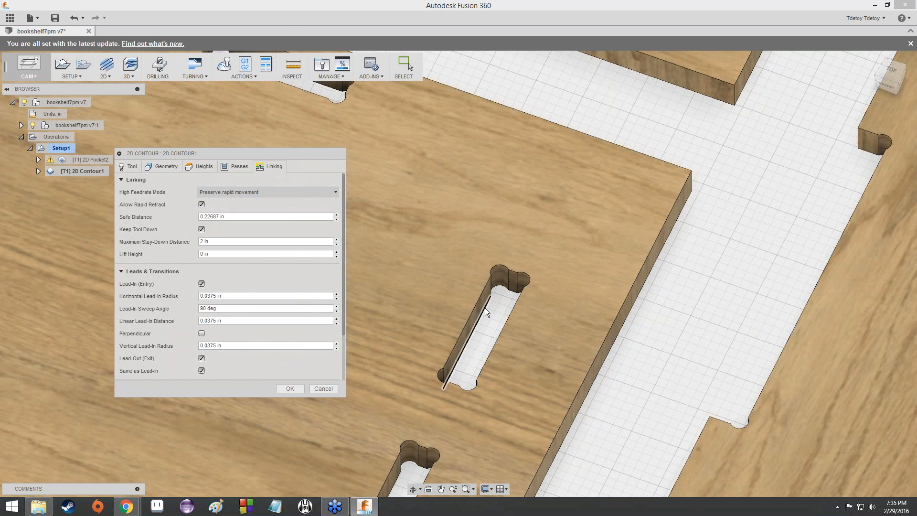
scroll(497, 311, "up", 3)
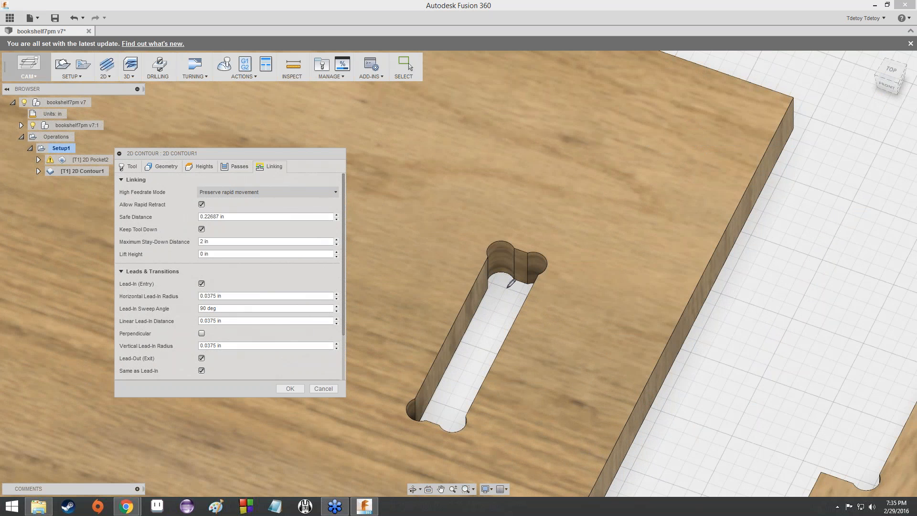
Trace the cutter's path inside the through slot with freehand annotation strokes and clear them.
mouse_move(499, 292)
left_mouse_down()
mouse_move(433, 405)
mouse_move(438, 412)
mouse_move(448, 413)
mouse_move(517, 299)
mouse_move(506, 295)
left_mouse_up()
mouse_move(445, 417)
left_mouse_down()
mouse_move(519, 302)
mouse_move(519, 293)
mouse_move(508, 295)
left_mouse_up()
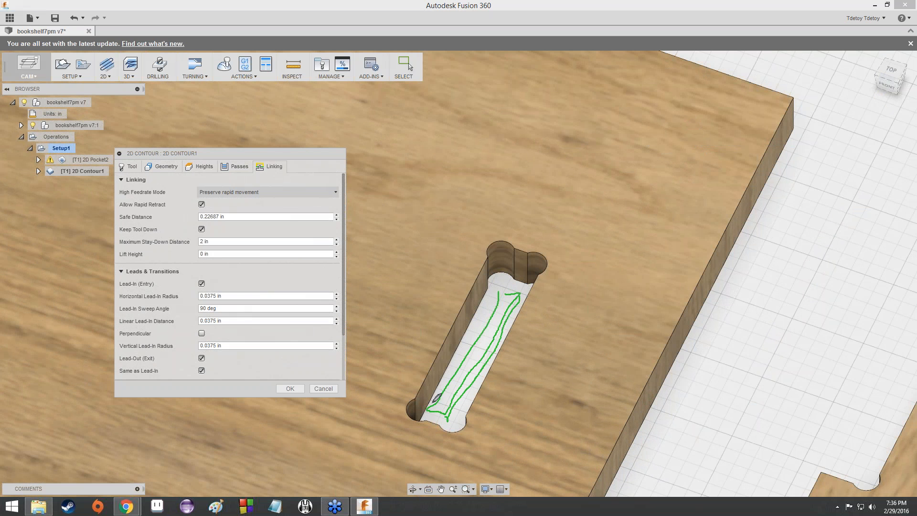
left_click_drag(429, 407, 448, 417)
left_click(710, 182)
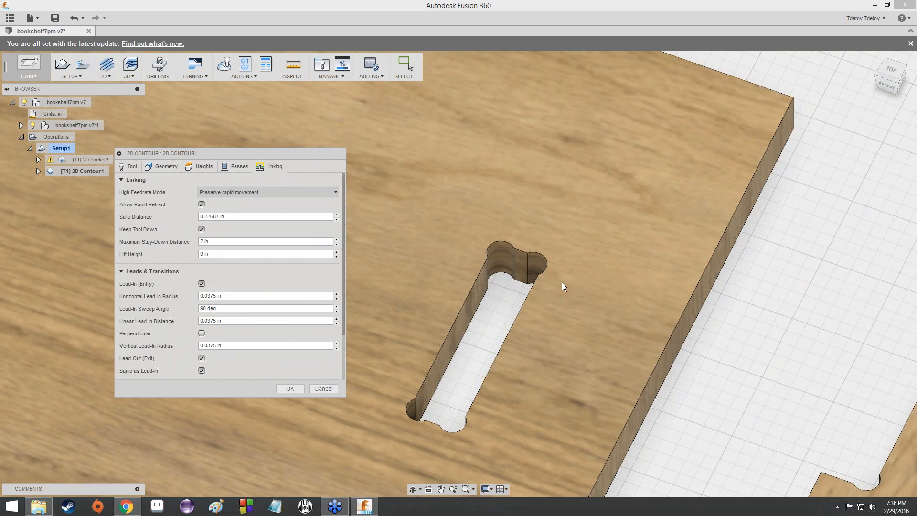
Accept the 2D Contour settings and generate its toolpath for the through slots and corner holes.
left_click(290, 388)
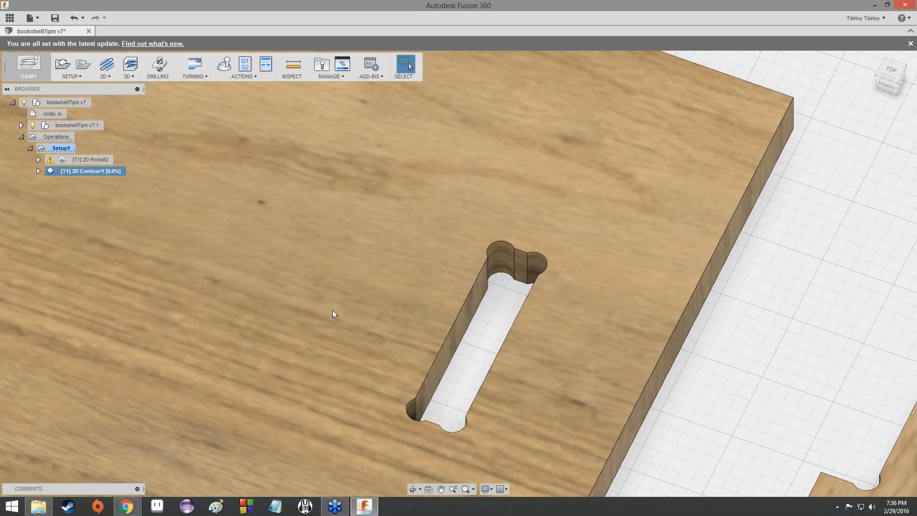
scroll(567, 388, "down", 6)
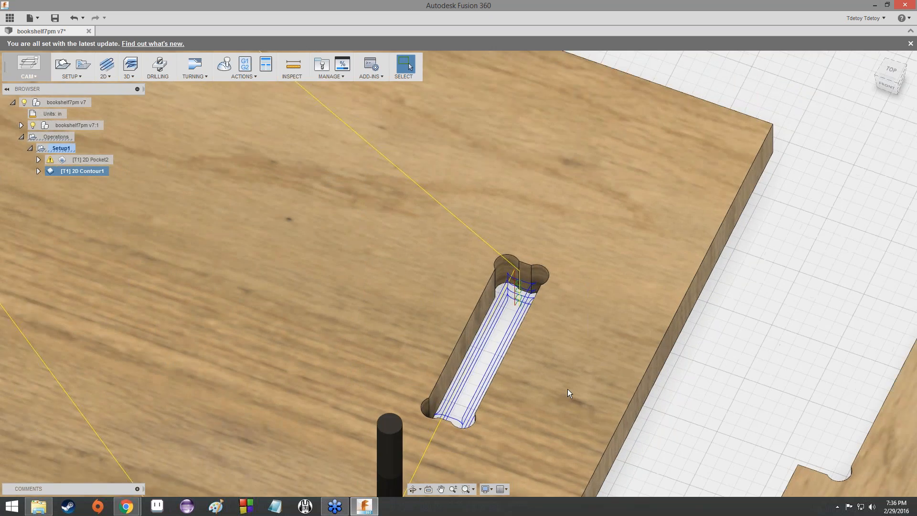
scroll(574, 383, "down", 8)
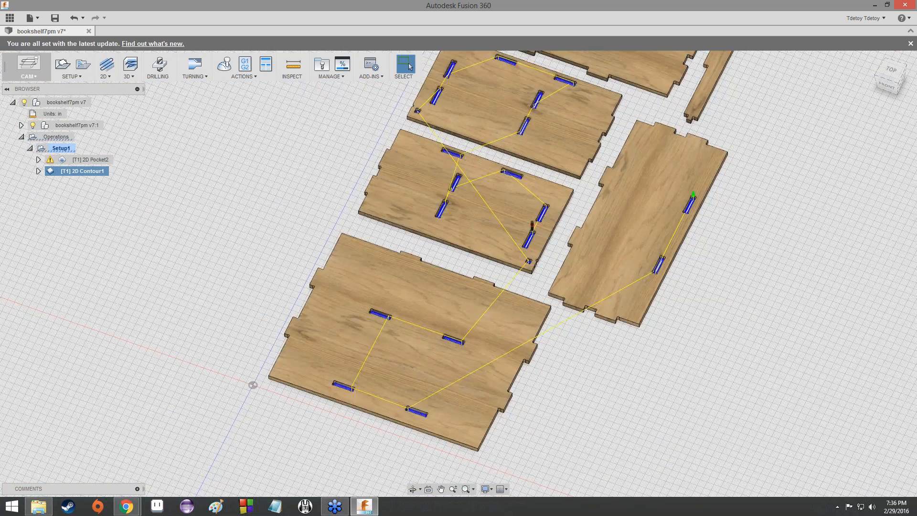
scroll(565, 233, "down", 5)
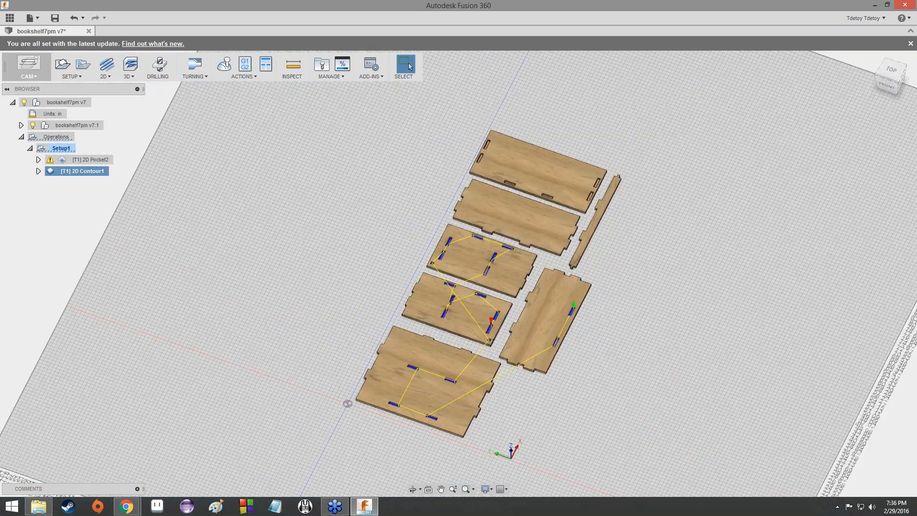
Examine the contour toolpath's cutting order and rapid moves between the slots across the nested panels.
scroll(495, 327, "up", 8)
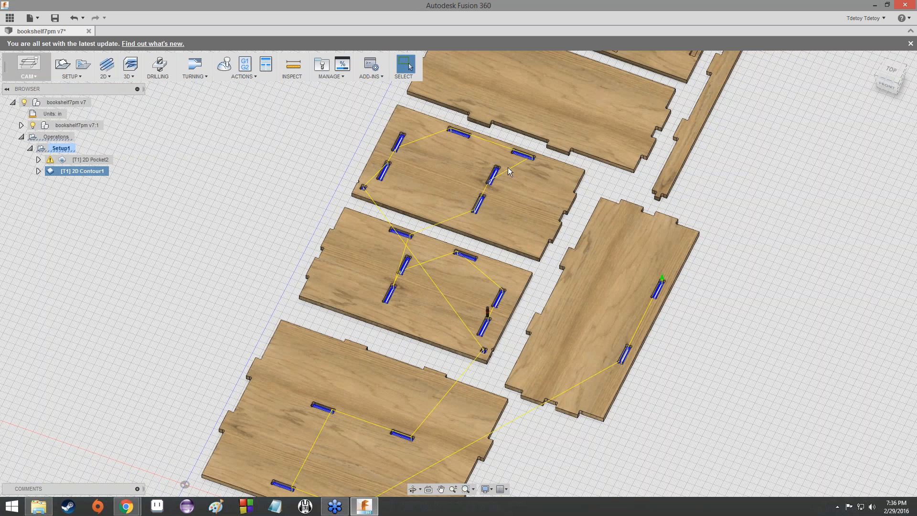
scroll(484, 363, "down", 1)
middle_click_drag(484, 363, 495, 284)
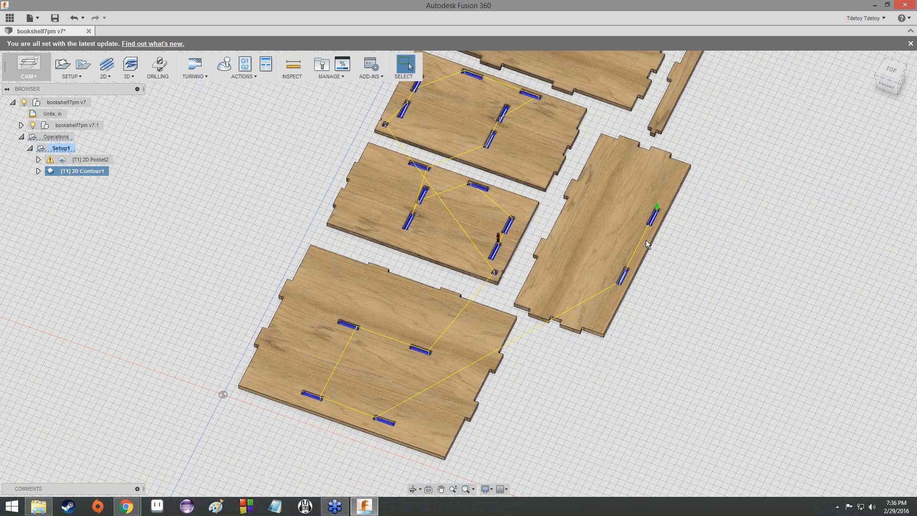
scroll(567, 262, "down", 8)
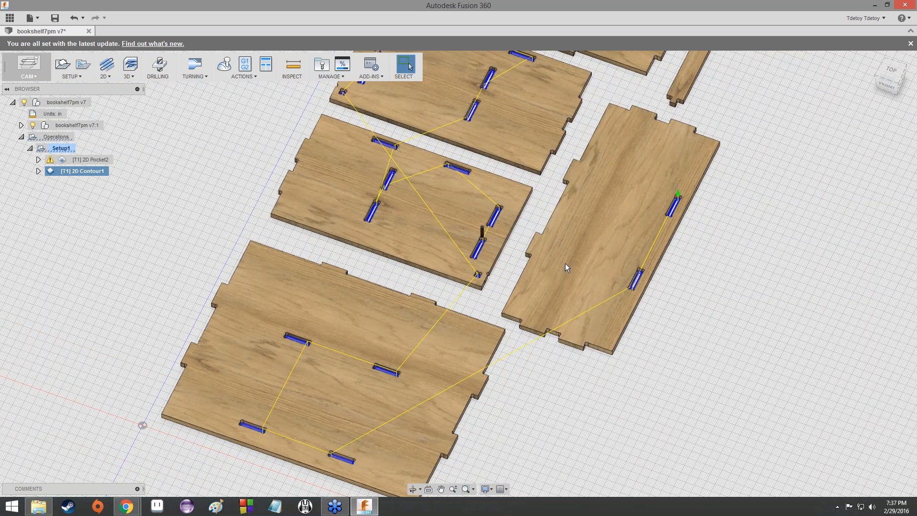
scroll(519, 258, "up", 5)
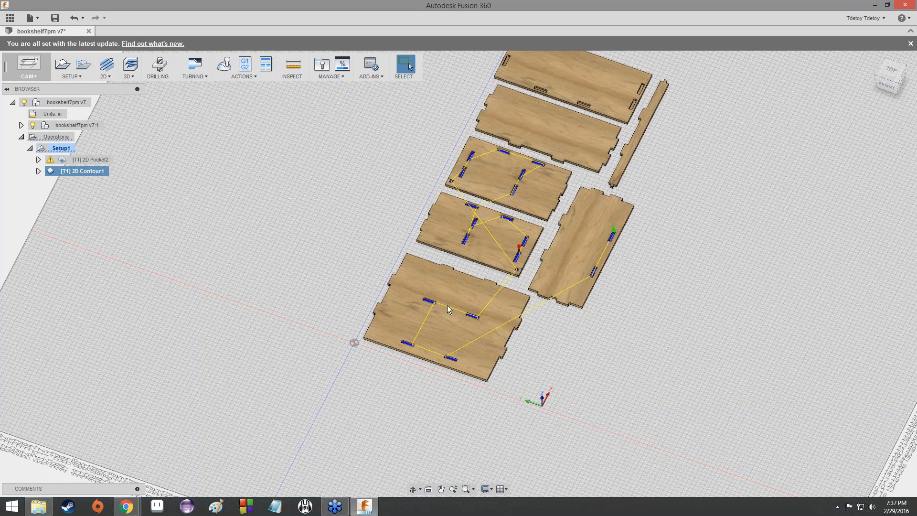
scroll(447, 310, "down", 1)
middle_click_drag(635, 270, 581, 261)
scroll(447, 310, "up", 5)
scroll(580, 262, "down", 3)
scroll(540, 269, "down", 2)
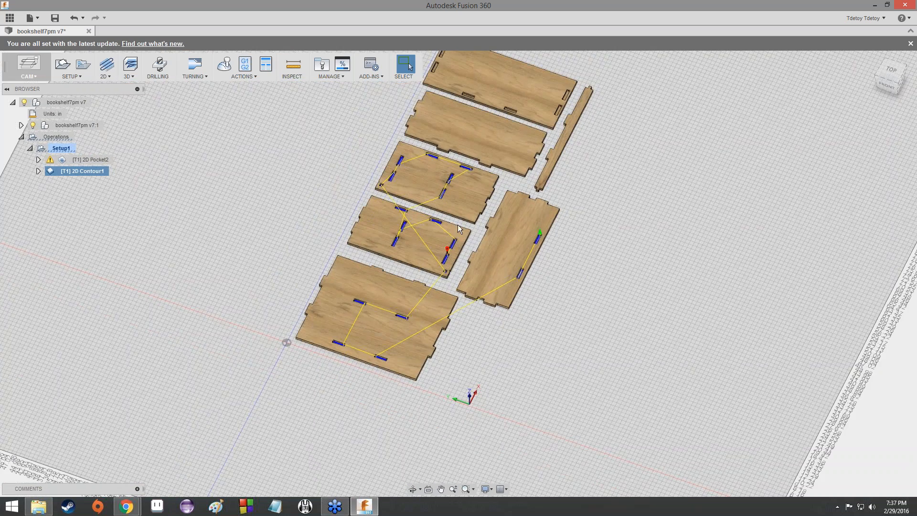
Compare the 2D Pocket2 and 2D Contour1 toolpaths on the panels, and clear the selection.
left_click(96, 160)
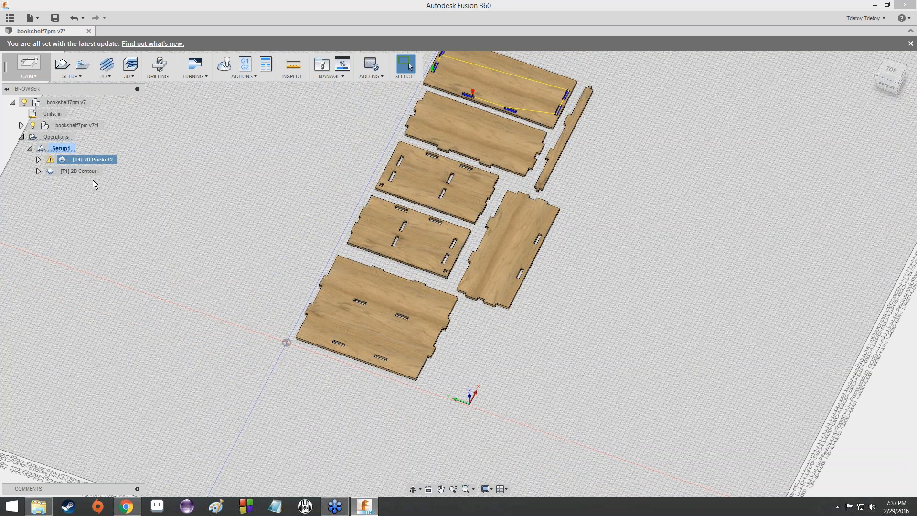
left_click(98, 172)
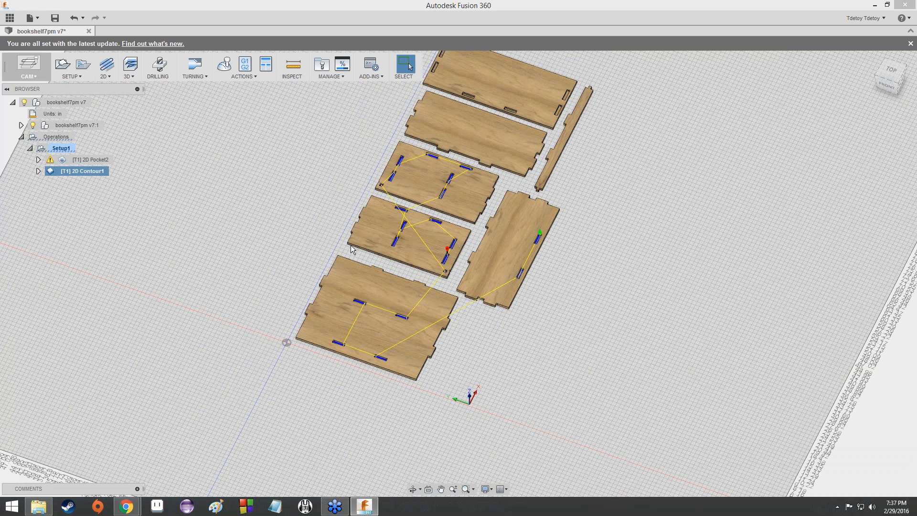
left_click(250, 217)
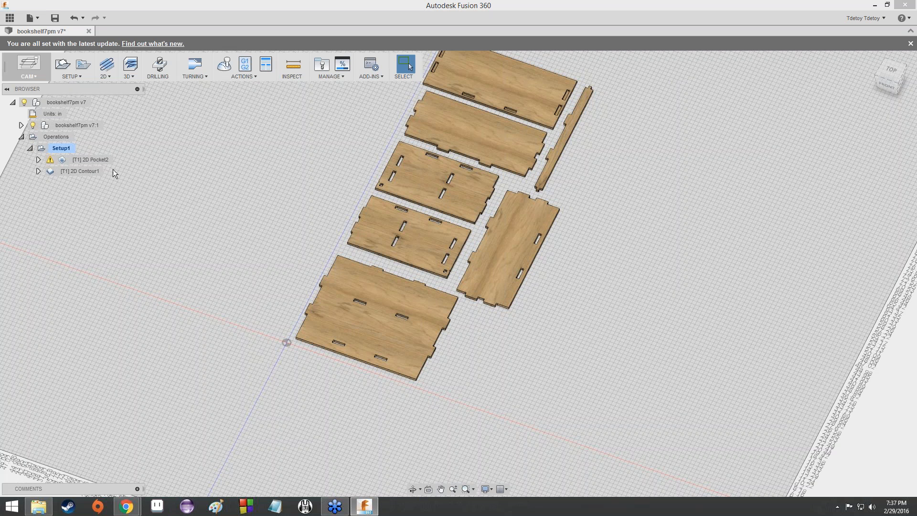
Make the Stock component visible in the Model workspace and return to the CAM workspace.
left_click(28, 78)
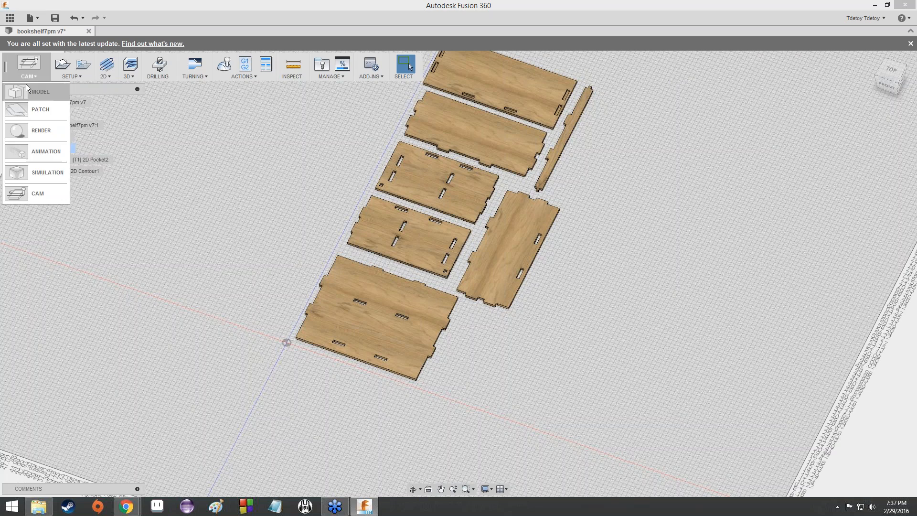
left_click(27, 87)
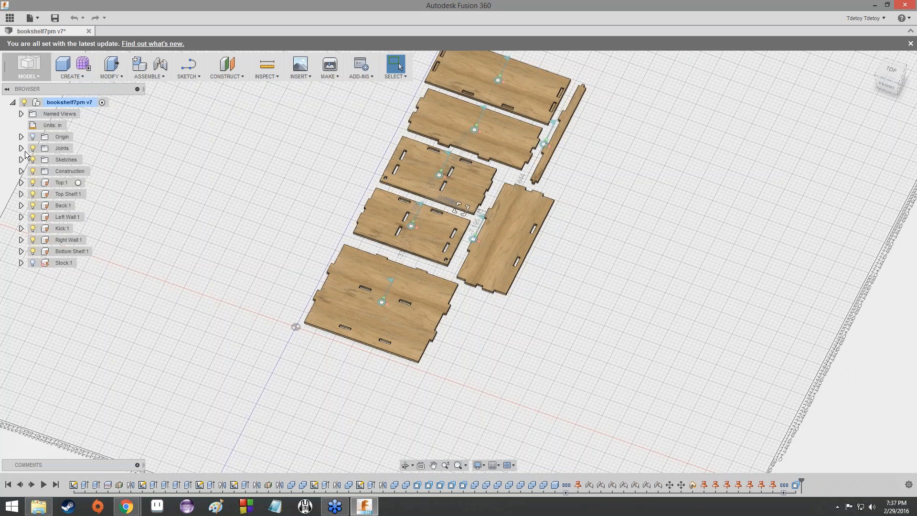
left_click(34, 262)
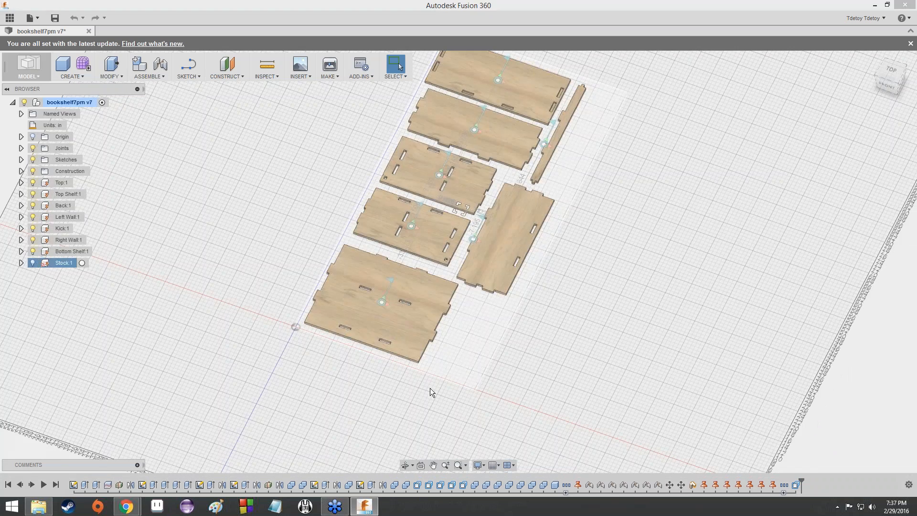
left_click(32, 263)
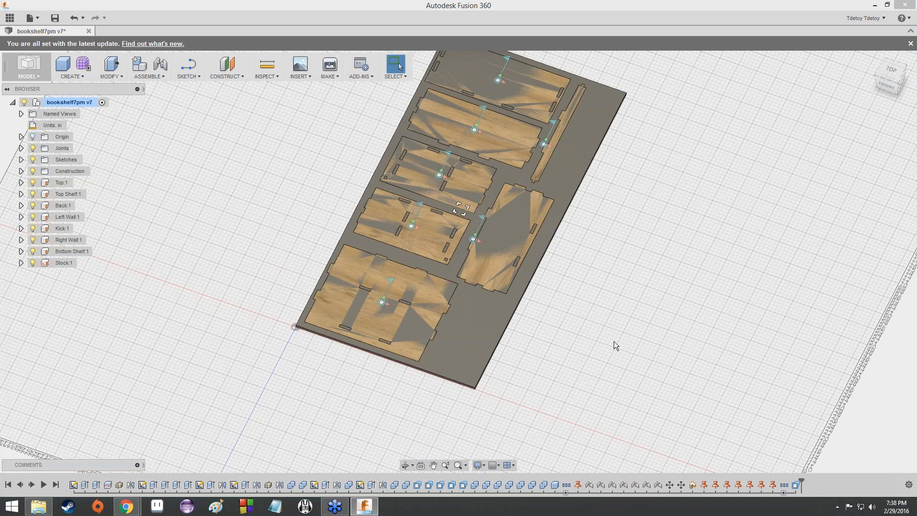
left_click(28, 84)
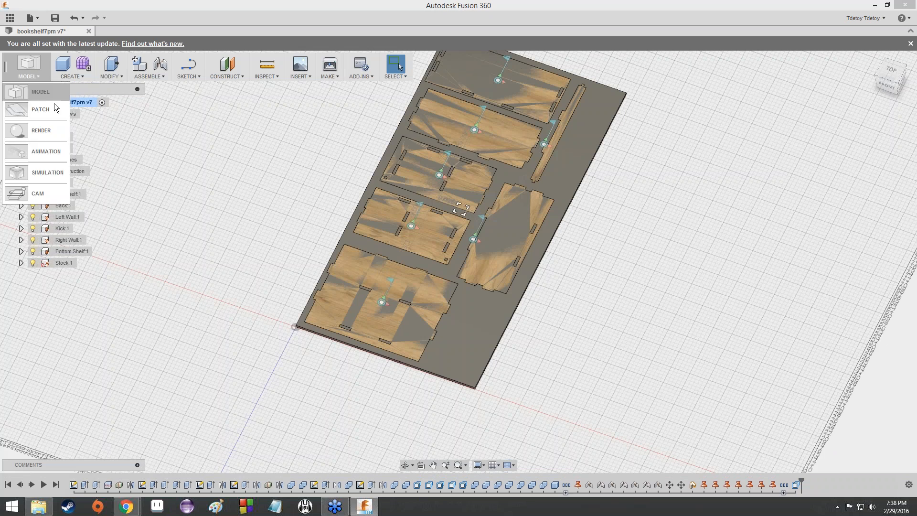
left_click(56, 190)
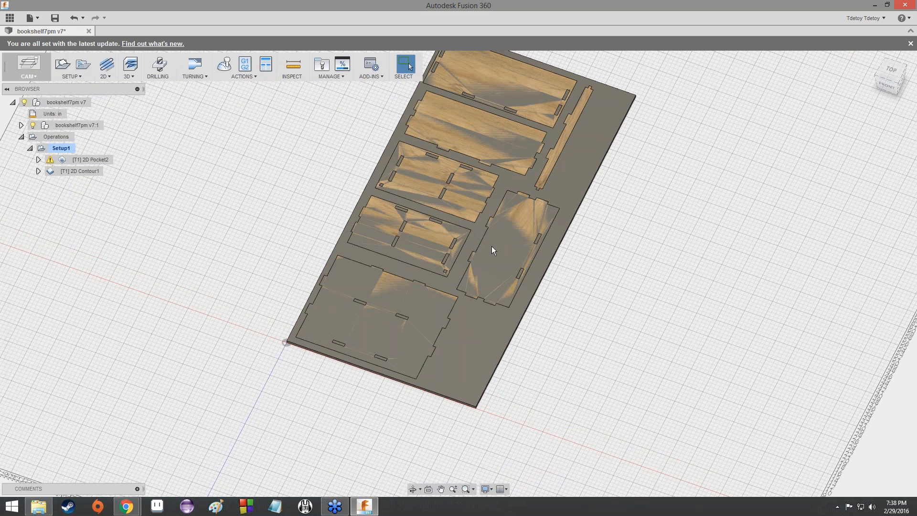
Hide the Stock component in the Model workspace and return to the CAM workspace.
left_click(29, 76)
left_click(50, 95)
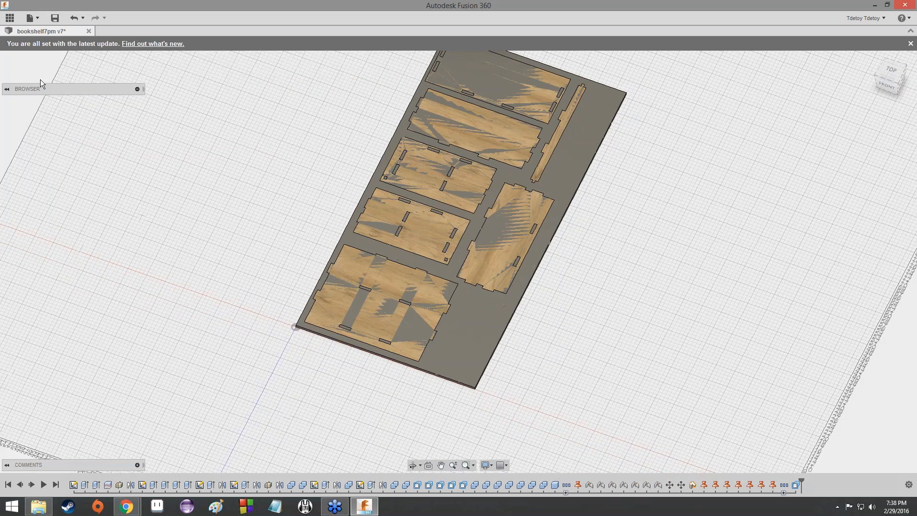
left_click(40, 76)
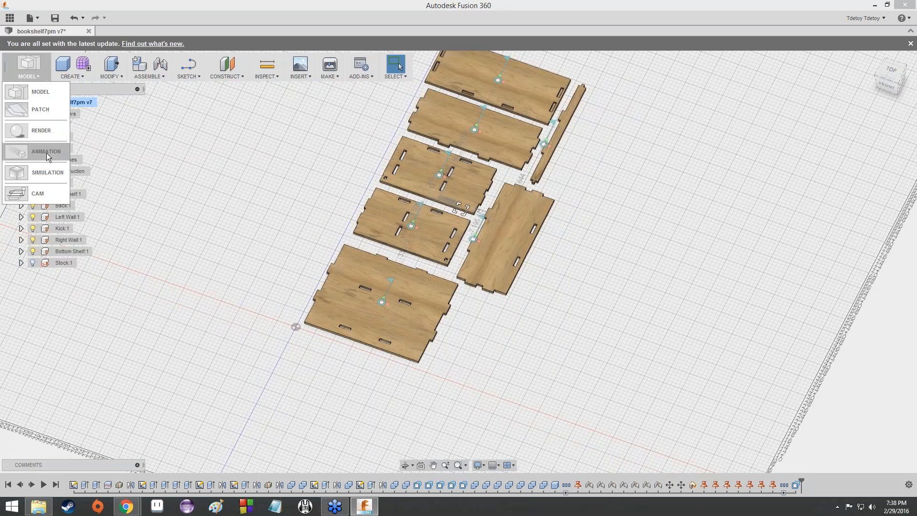
left_click(44, 193)
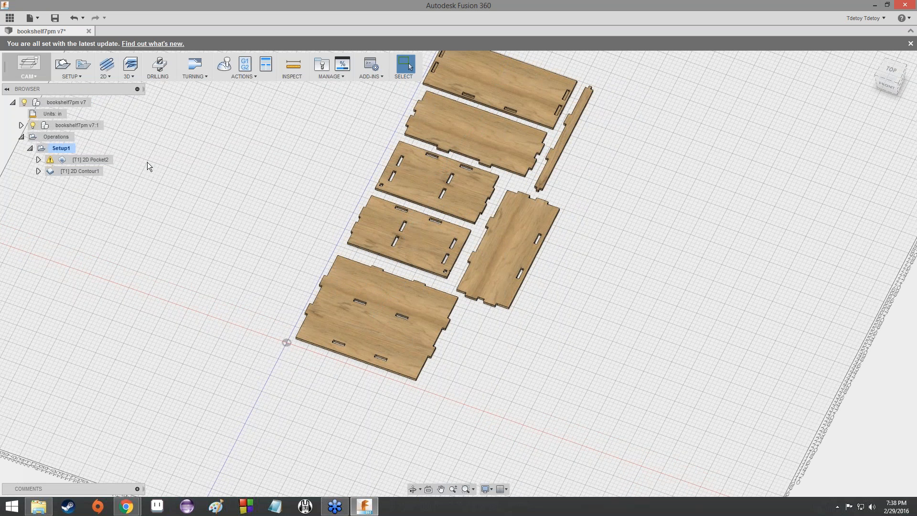
Start a new 2D Contour operation and select the bottom outer edge of the large panel nearest the origin as its first contour.
left_click(111, 79)
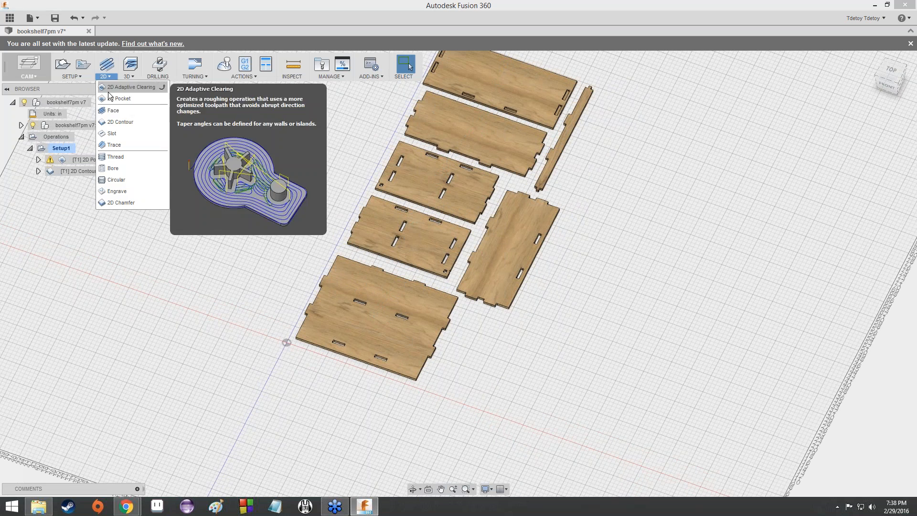
left_click(115, 122)
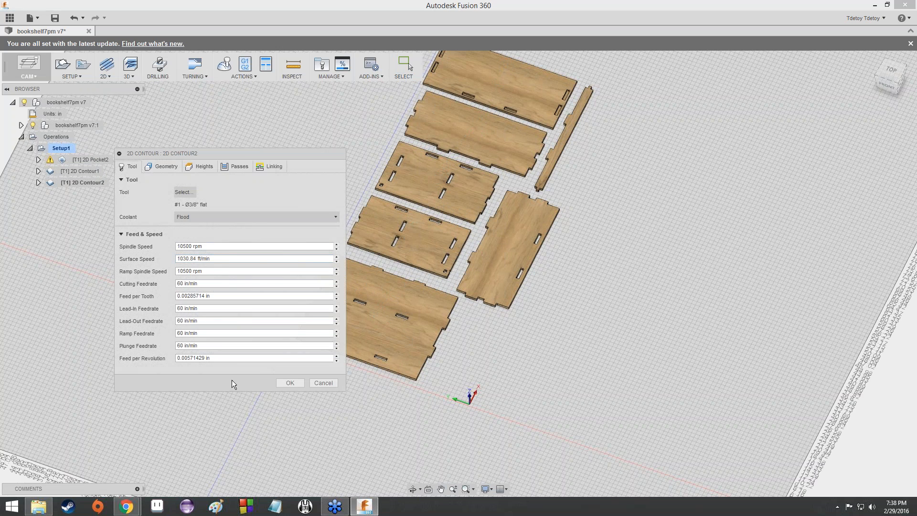
left_click(156, 164)
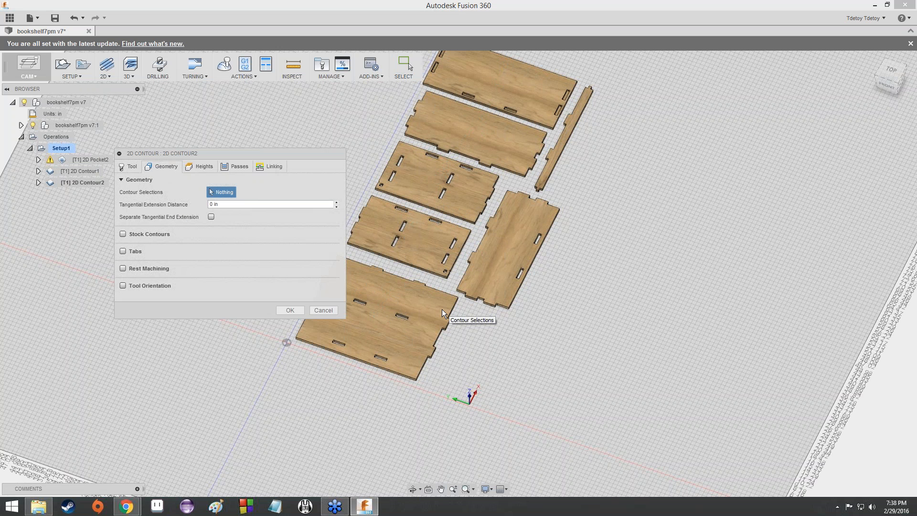
scroll(409, 341, "up", 10)
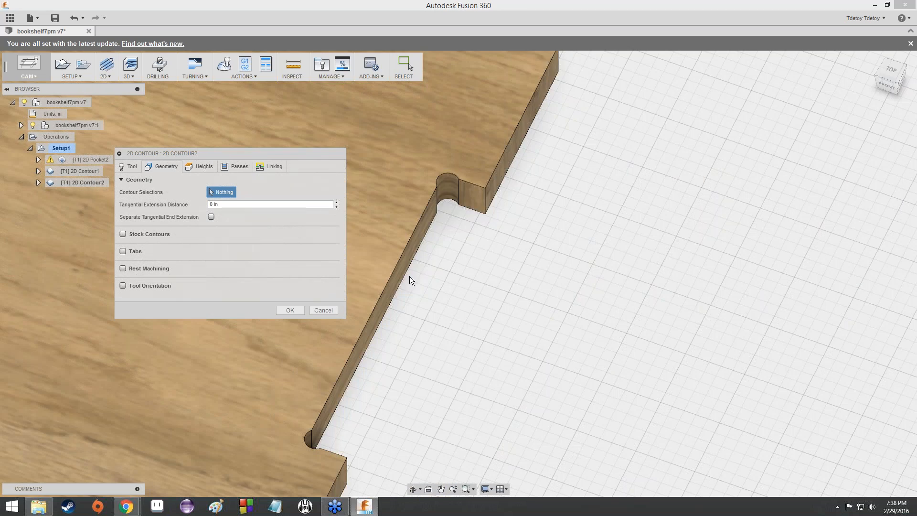
left_click(407, 275)
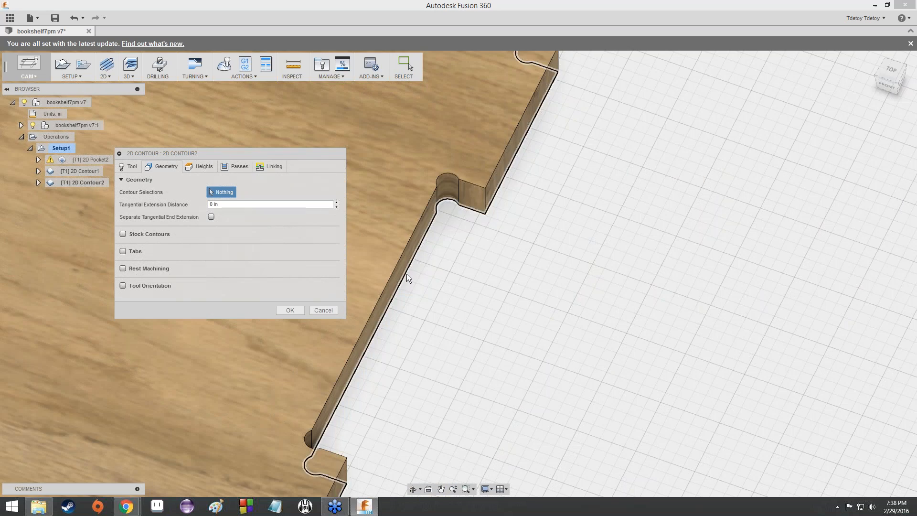
Examine the selected outline and its machining direction arrow around the large panel nearest the origin.
scroll(526, 412, "down", 1)
middle_click_drag(526, 411, 532, 378)
scroll(501, 229, "down", 1)
middle_click_drag(502, 229, 498, 396)
scroll(498, 397, "down", 1)
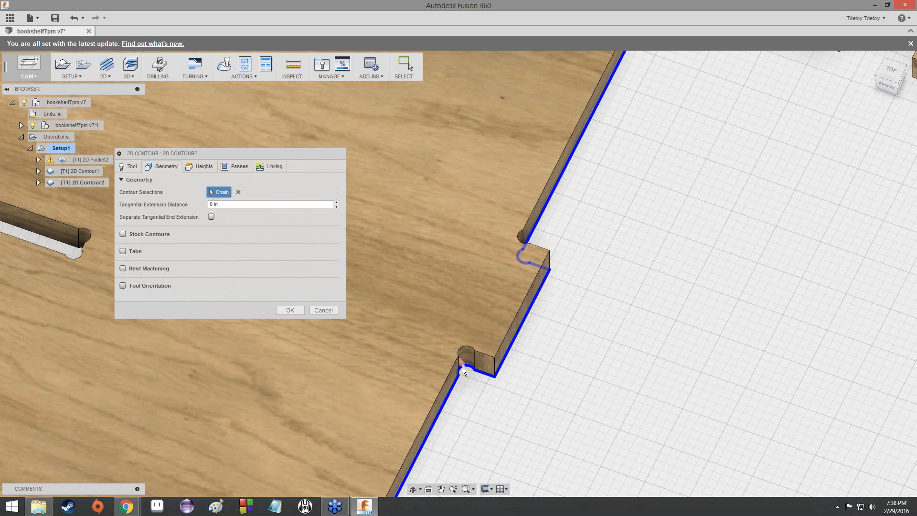
scroll(471, 374, "up", 5)
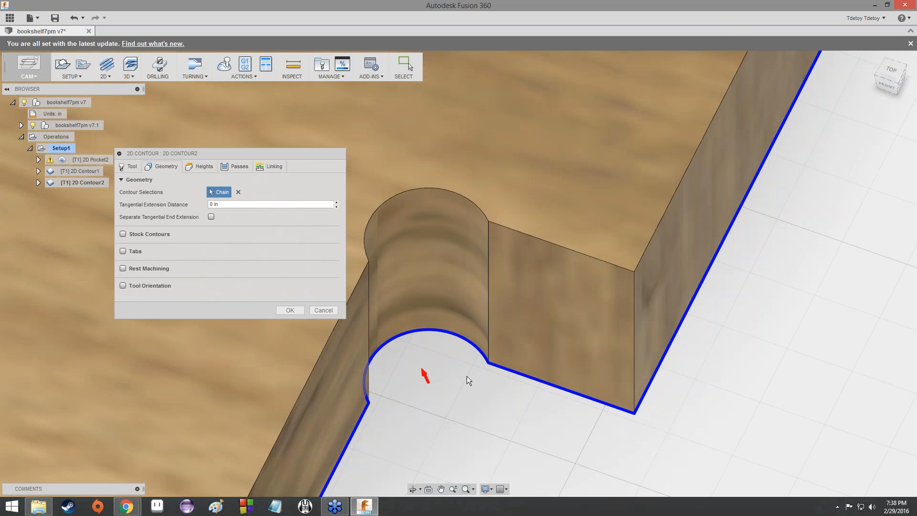
scroll(466, 375, "down", 8)
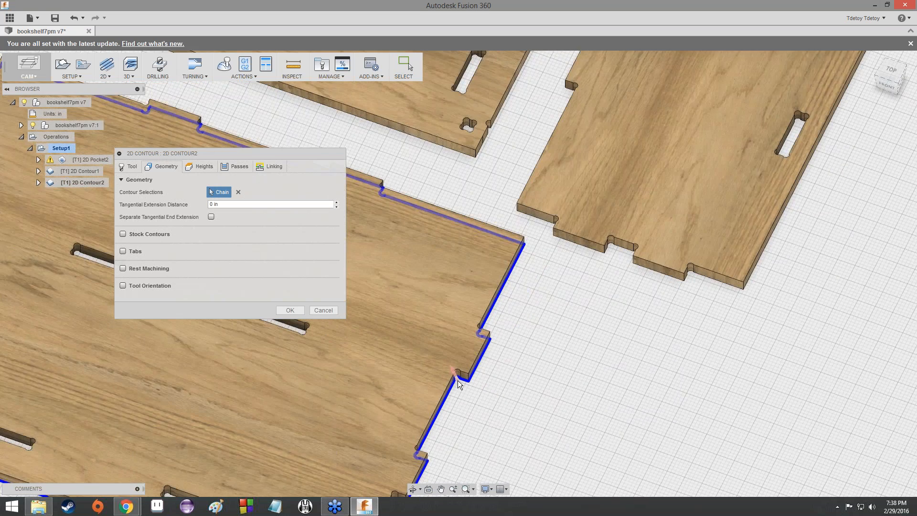
scroll(458, 380, "down", 3)
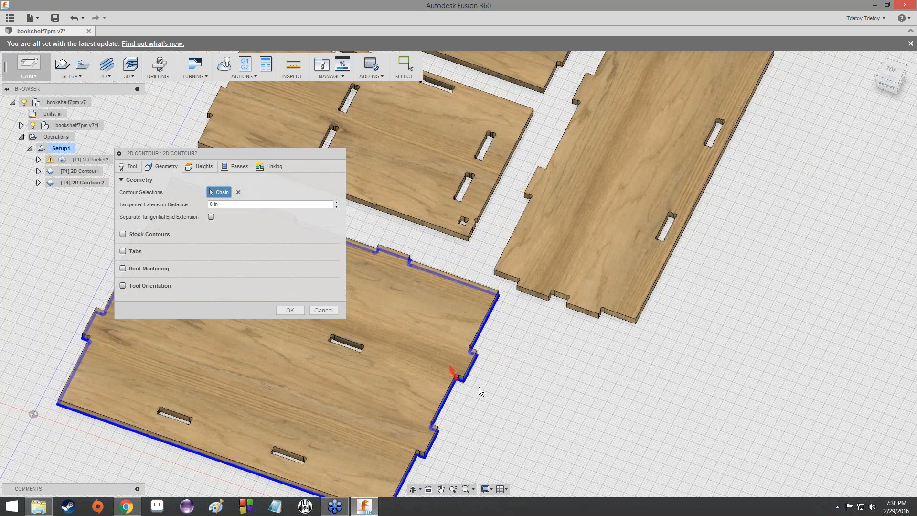
Add the bottom outline of the slotted side panel next to the large panel to the contour selections and check its direction arrow.
scroll(477, 251, "up", 6)
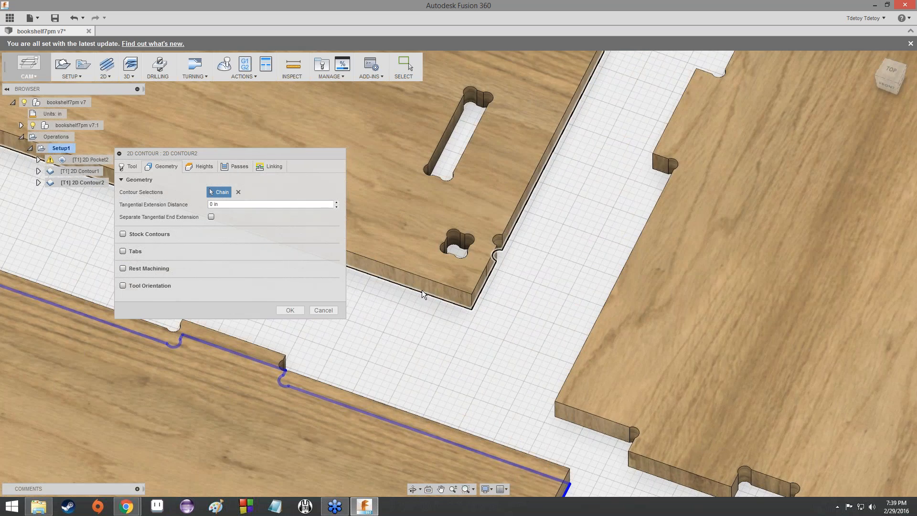
left_click(420, 291)
scroll(428, 293, "up", 2)
scroll(430, 294, "down", 8)
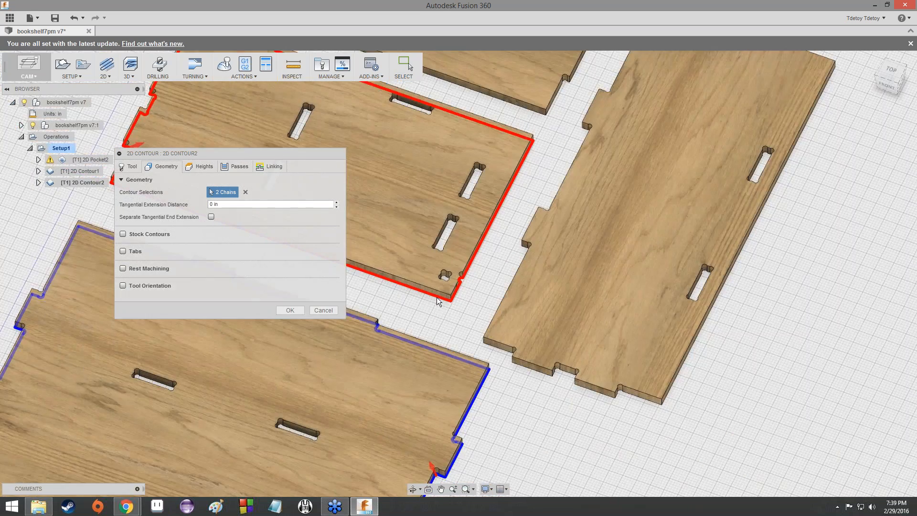
middle_click_drag(424, 291, 683, 314)
scroll(537, 273, "up", 2)
scroll(554, 217, "up", 5)
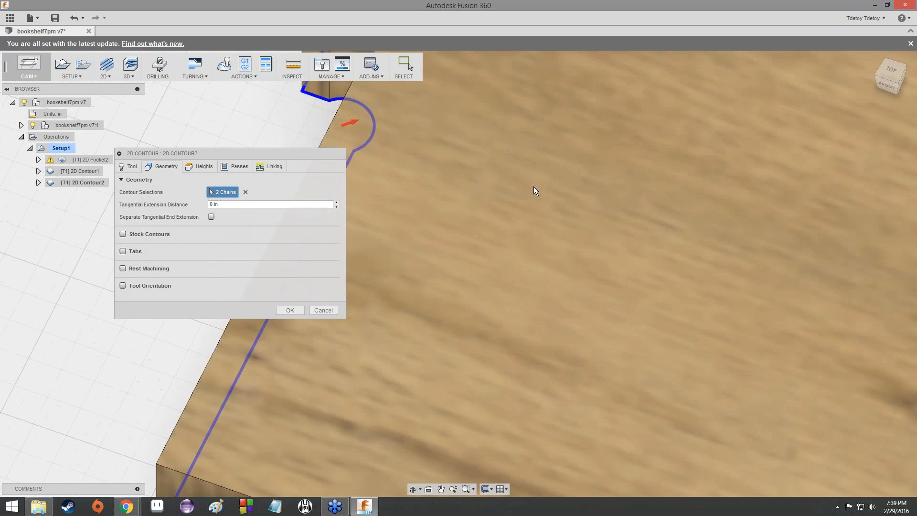
scroll(534, 186, "down", 4)
scroll(545, 198, "down", 4)
Add the bottom outline of the second slotted side panel to the contour selections and check its direction arrow.
middle_click_drag(588, 185, 282, 297)
scroll(644, 167, "down", 2)
middle_click_drag(645, 167, 490, 273)
left_click(493, 271)
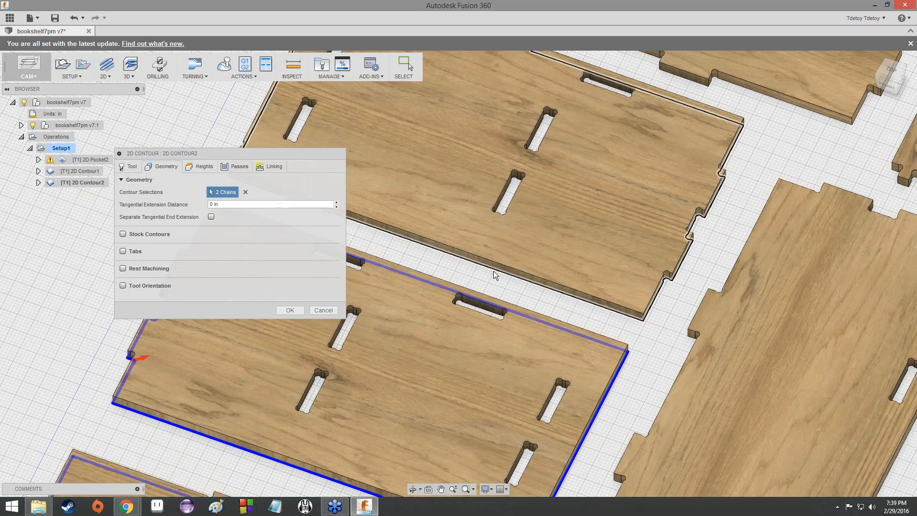
middle_click_drag(600, 262, 502, 229)
scroll(502, 229, "down", 3)
scroll(563, 242, "up", 10)
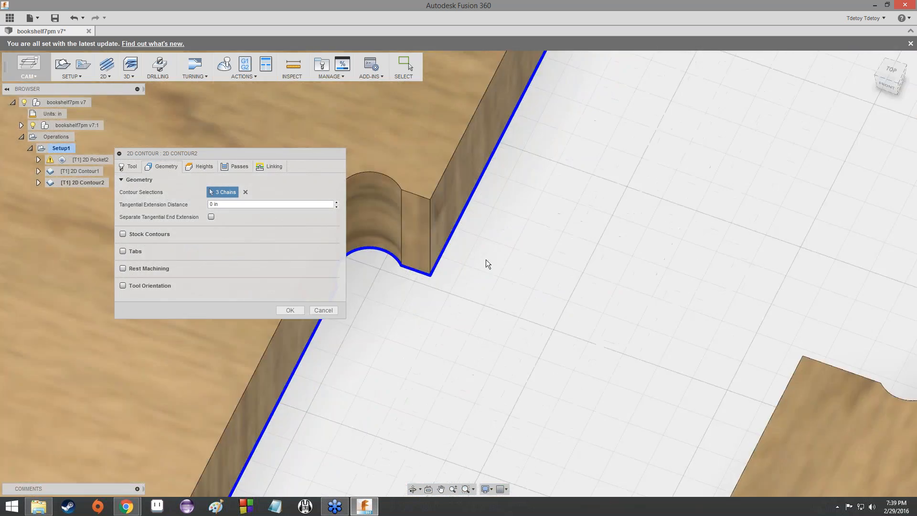
scroll(486, 259, "up", 4)
middle_click_drag(485, 260, 756, 214)
scroll(457, 268, "up", 1)
scroll(457, 267, "down", 1)
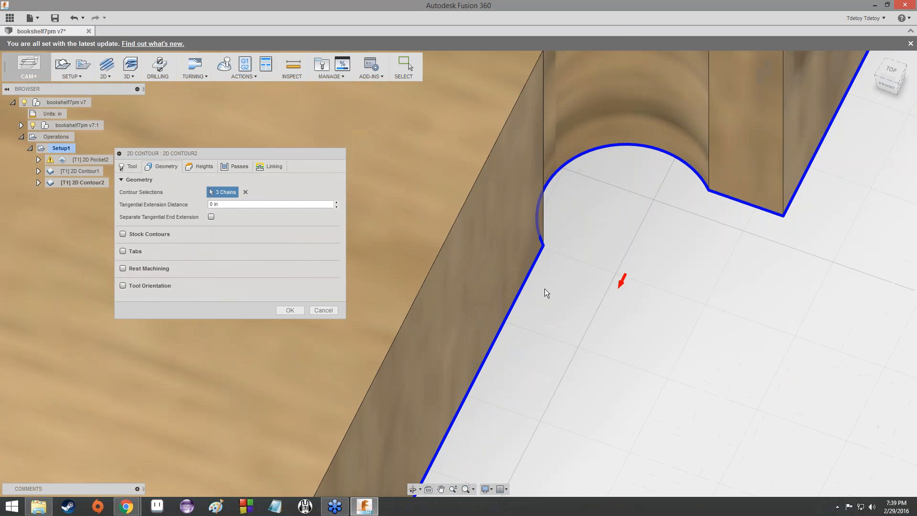
scroll(547, 288, "down", 5)
scroll(557, 288, "down", 5)
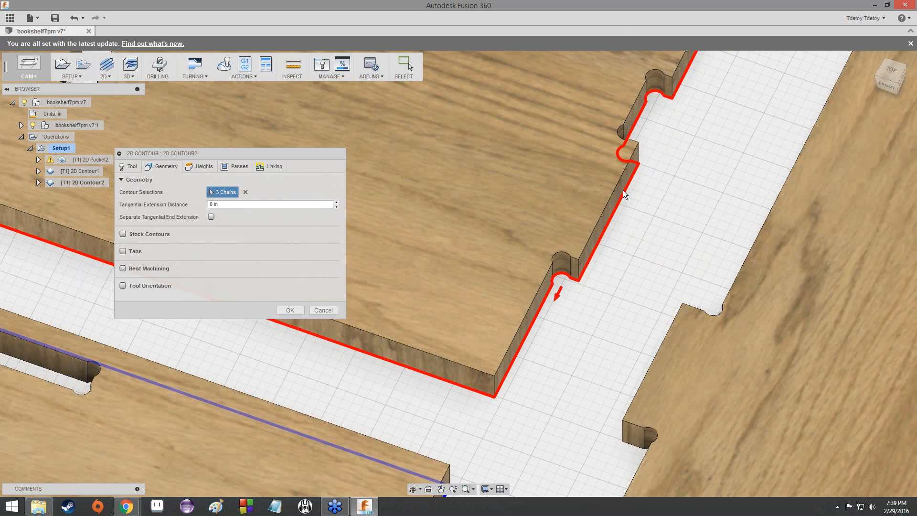
Add the bottom outline of the long notched panel without slots to the contour selections and check its direction arrow.
scroll(622, 190, "down", 1)
middle_click_drag(623, 191, 513, 342)
scroll(557, 176, "down", 1)
middle_click_drag(557, 176, 448, 429)
left_click(545, 218)
scroll(557, 334, "down", 3)
scroll(543, 323, "down", 3)
scroll(536, 320, "down", 2)
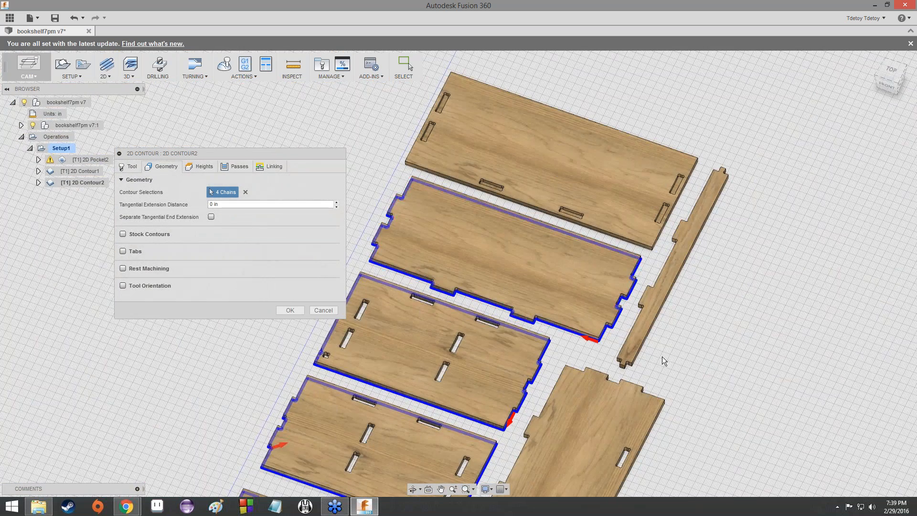
scroll(598, 345, "up", 1)
scroll(597, 345, "up", 4)
scroll(597, 344, "down", 2)
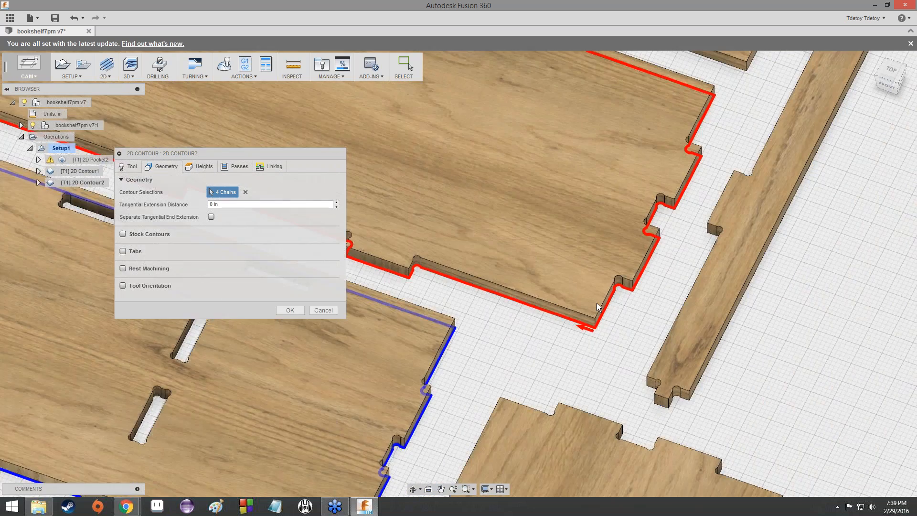
Add the bottom outline of the straight-edged panel farthest from the origin to the contour selections and check its direction arrow.
left_click(597, 303)
scroll(597, 303, "down", 1)
middle_click_drag(597, 303, 504, 492)
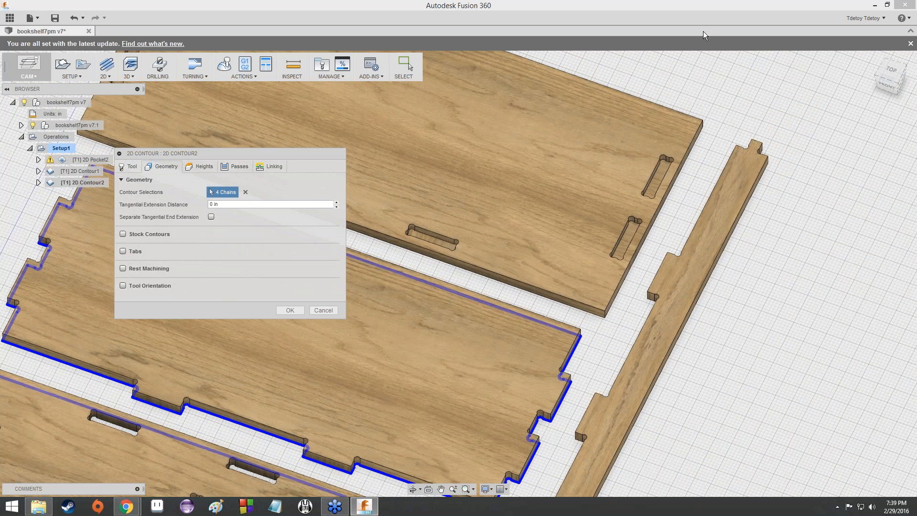
left_click(473, 271)
scroll(610, 313, "up", 6)
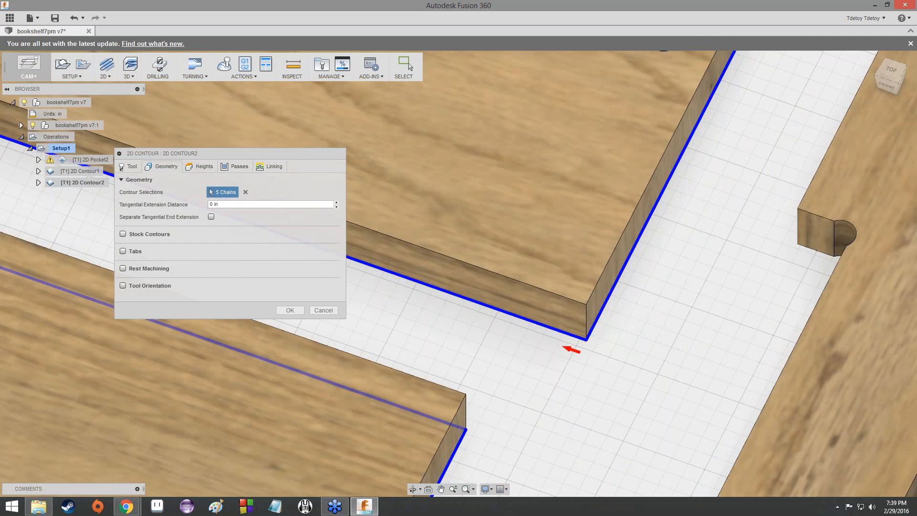
scroll(590, 299, "down", 6)
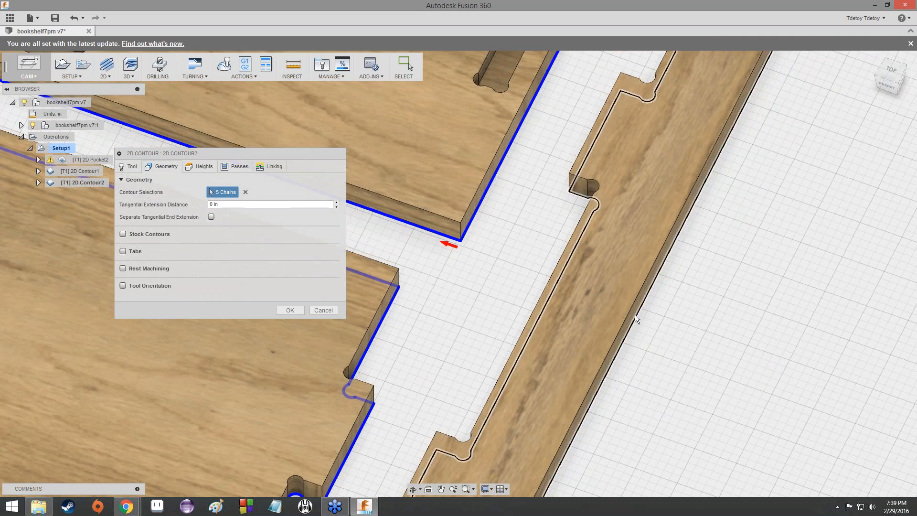
Add the bottom outline of the narrow notched strip to the contour selections and check its direction arrow.
left_click(635, 313)
scroll(675, 322, "down", 3)
middle_click_drag(669, 327, 664, 162)
scroll(664, 162, "down", 4)
scroll(589, 361, "up", 5)
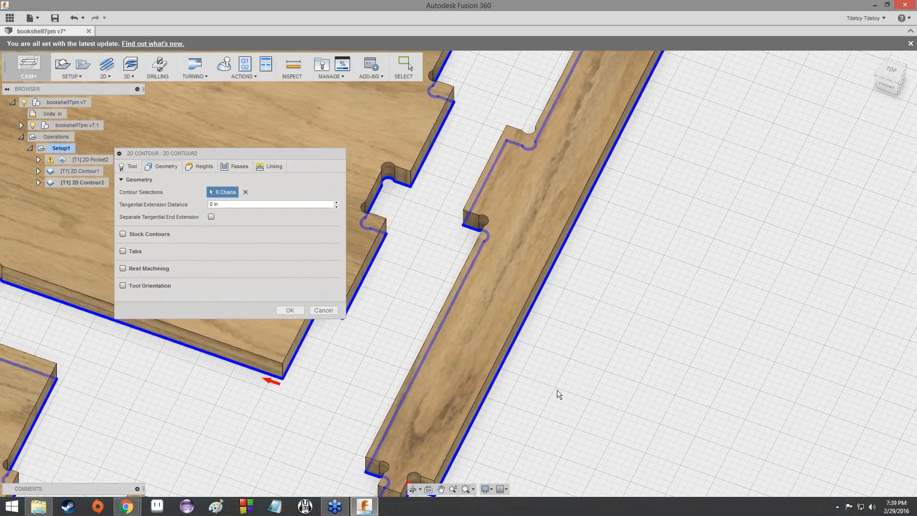
middle_click_drag(557, 390, 651, 177)
scroll(651, 176, "down", 1)
scroll(523, 214, "up", 5)
scroll(562, 243, "up", 6)
middle_click_drag(745, 382, 546, 170)
scroll(546, 171, "up", 4)
scroll(546, 179, "down", 10)
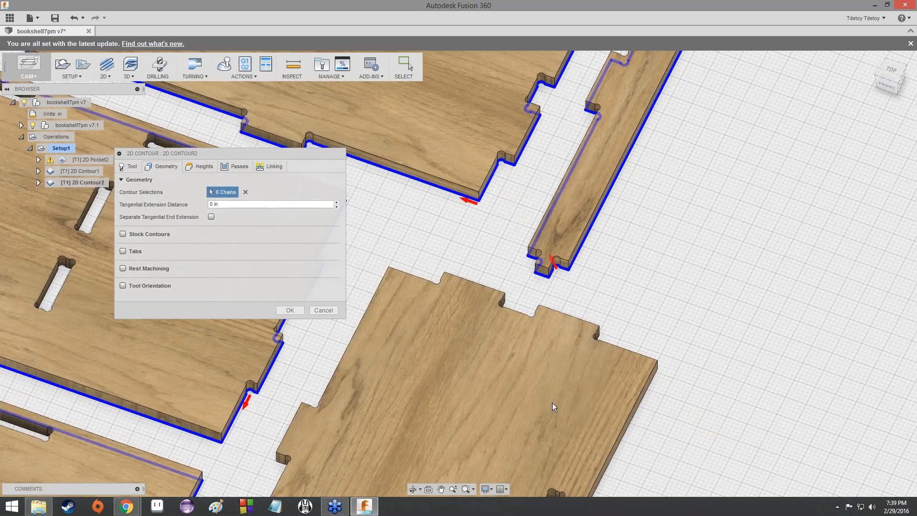
Add the bottom outline of the lengthwise two-slot panel beside the stacked panels as the seventh contour and check its direction arrow.
middle_click_drag(552, 402, 558, 58)
left_click(558, 285)
scroll(569, 286, "down", 5)
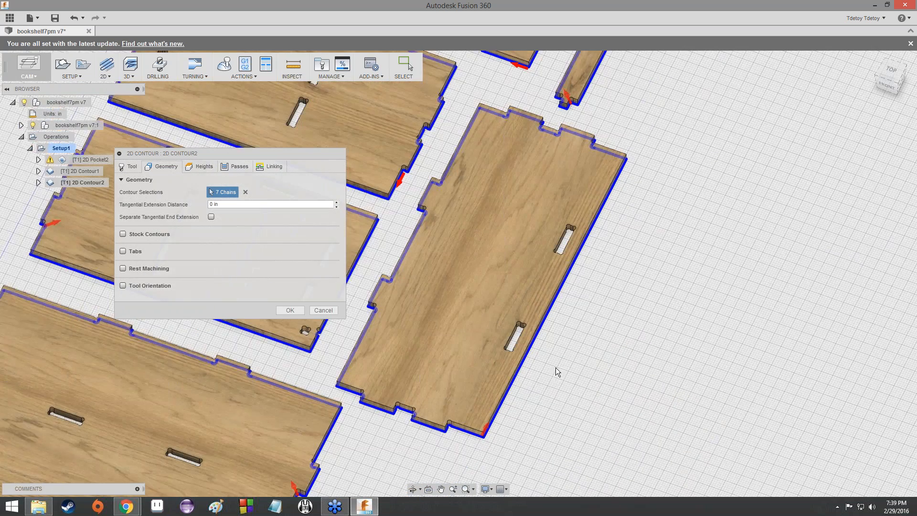
scroll(553, 373, "up", 6)
mouse_move(477, 383)
middle_mouse_down()
mouse_move(579, 184)
mouse_move(529, 265)
middle_mouse_up()
scroll(579, 185, "up", 3)
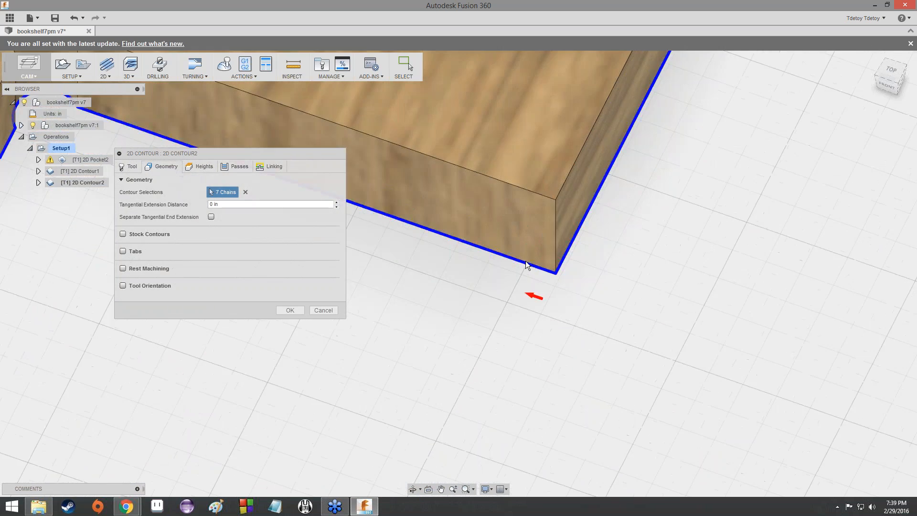
scroll(566, 278, "down", 8)
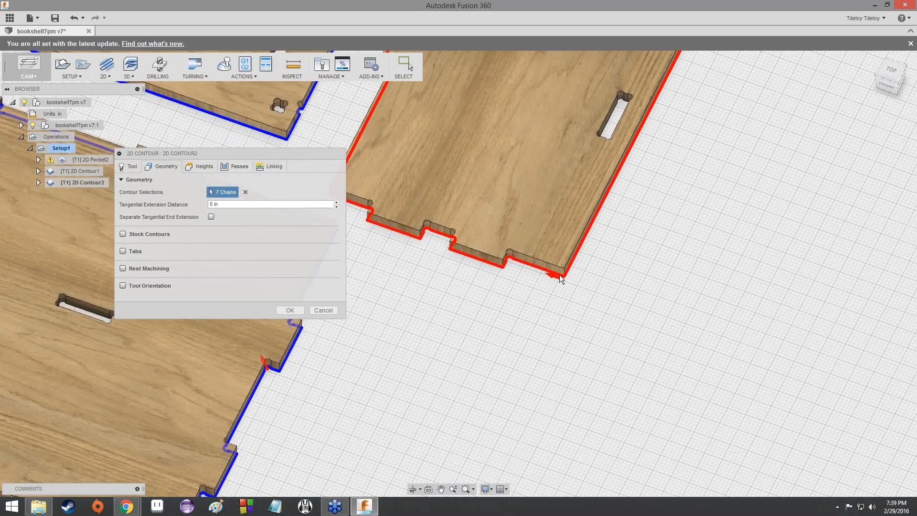
scroll(545, 276, "down", 4)
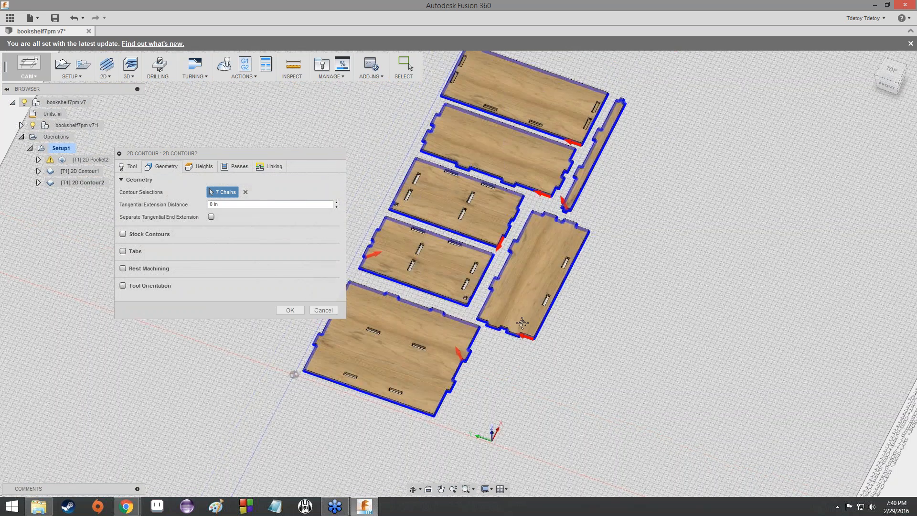
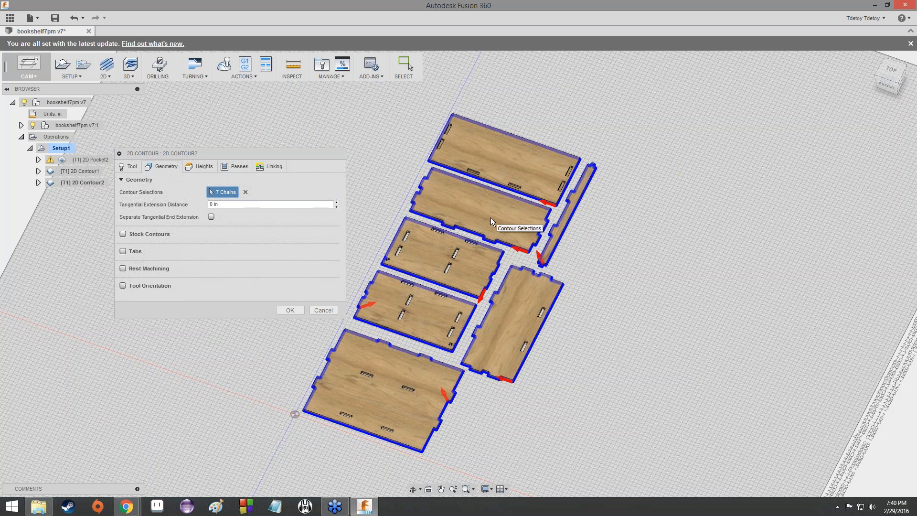
Enable holding tabs for the outer contours of the seven panels in the 2D Contour geometry settings.
scroll(491, 217, "up", 5)
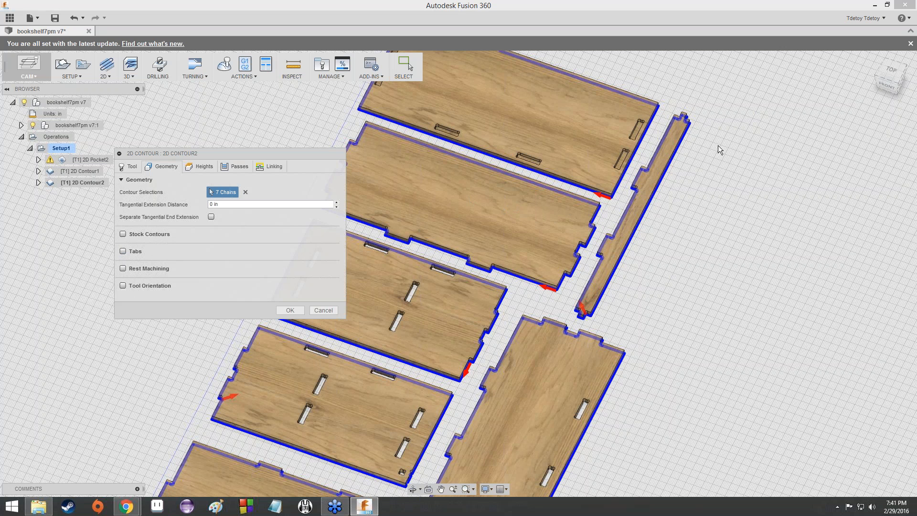
left_click_drag(144, 234, 121, 239)
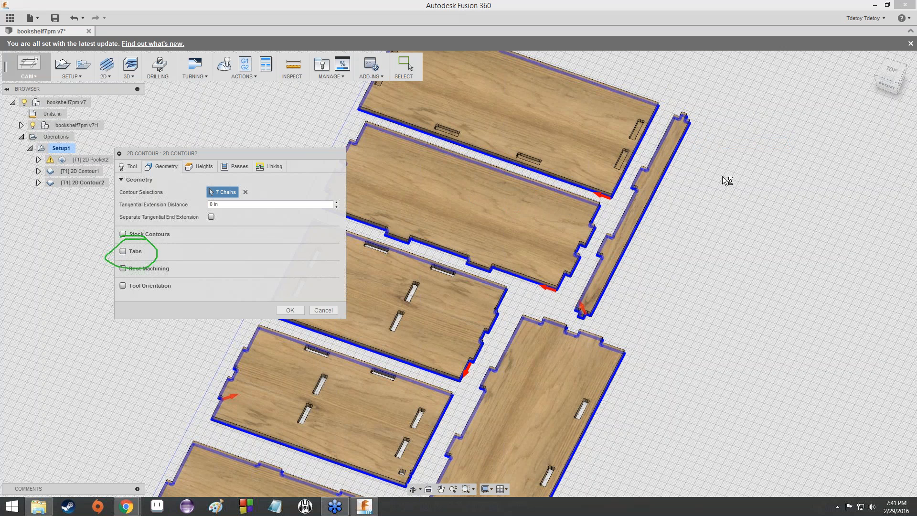
left_click(125, 252)
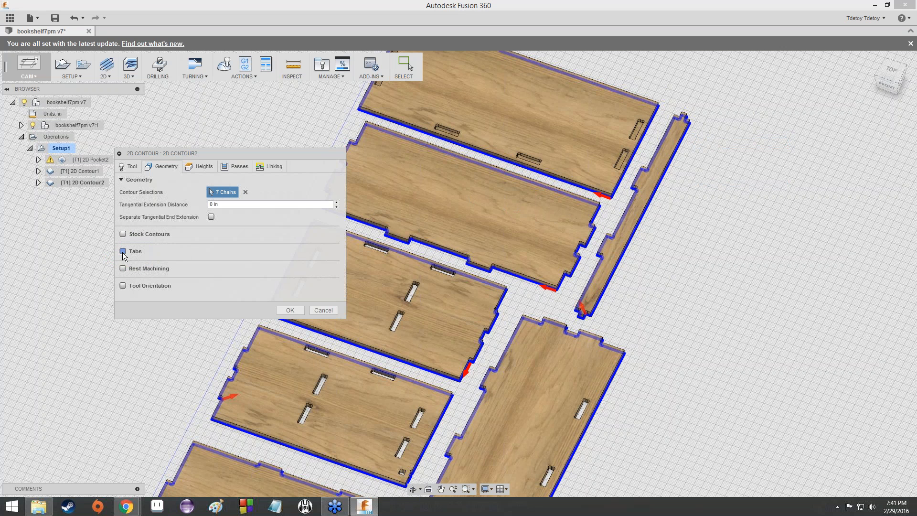
middle_click_drag(501, 284, 606, 167)
scroll(604, 168, "down", 1)
scroll(548, 275, "up", 2)
scroll(547, 275, "down", 5)
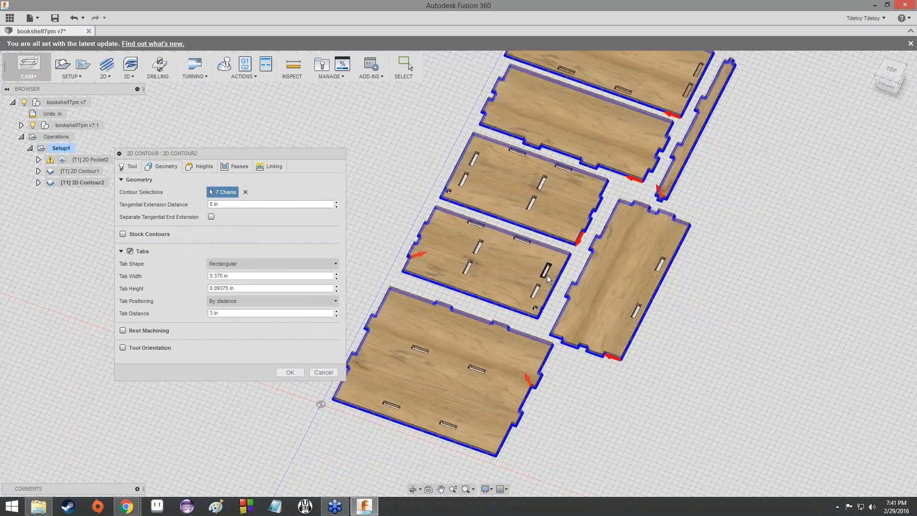
Set the tab shape to Triangular and the tab height to 0.185 in for the 2D Contour.
scroll(546, 275, "down", 1)
scroll(527, 265, "up", 6)
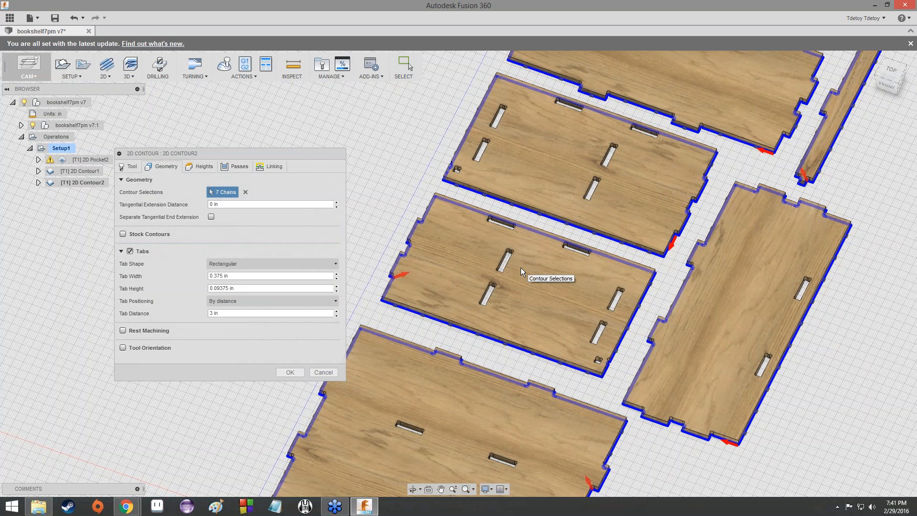
left_click(208, 267)
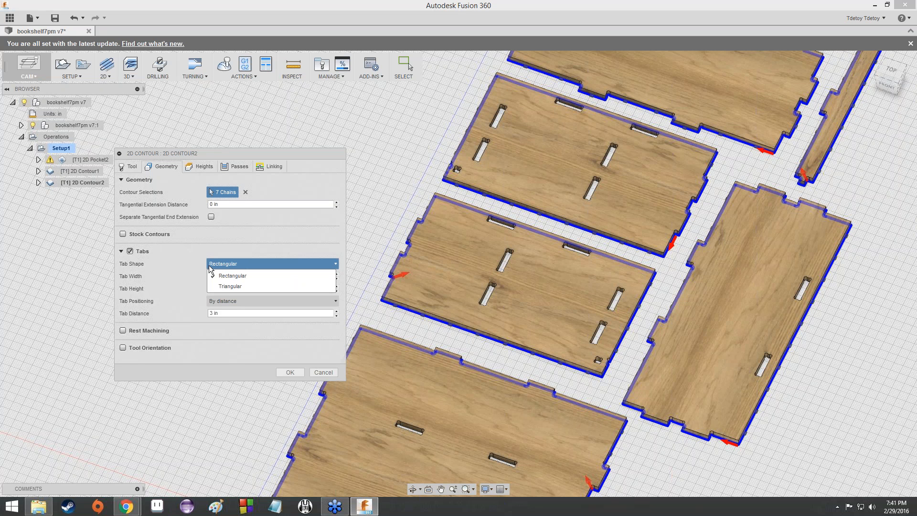
left_click(220, 286)
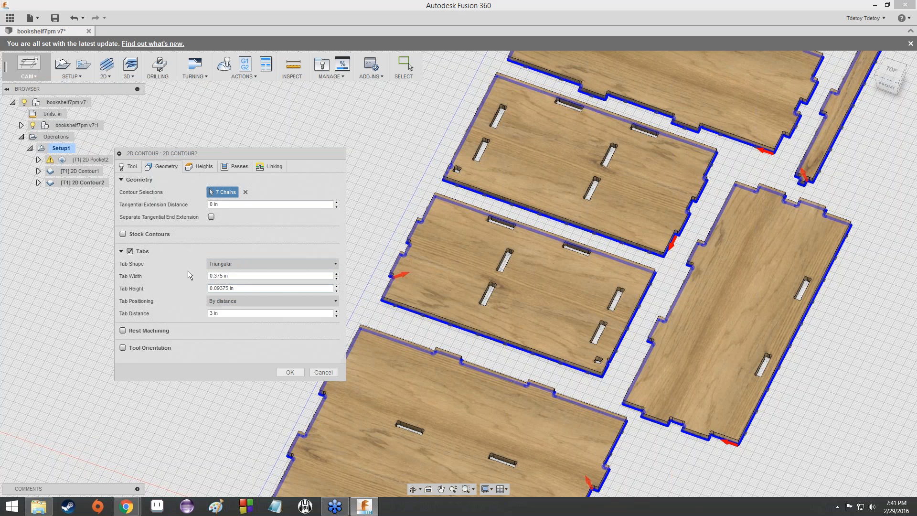
double_click(222, 277)
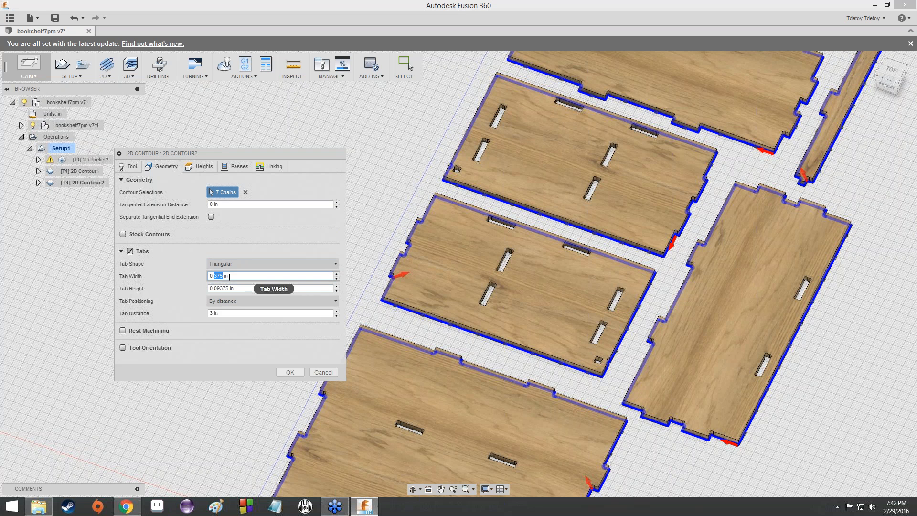
double_click(229, 288)
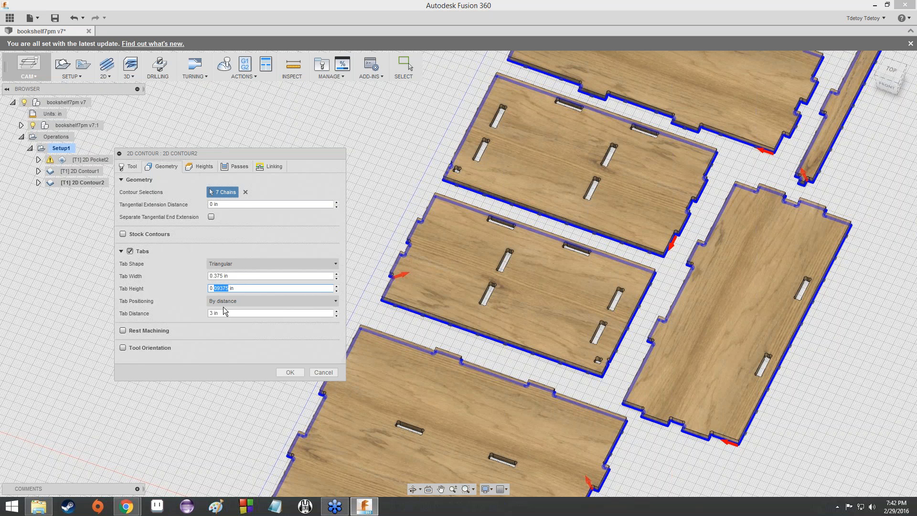
type(".18")
Change the tab positioning to At points so the tabs can be placed manually.
left_click(242, 301)
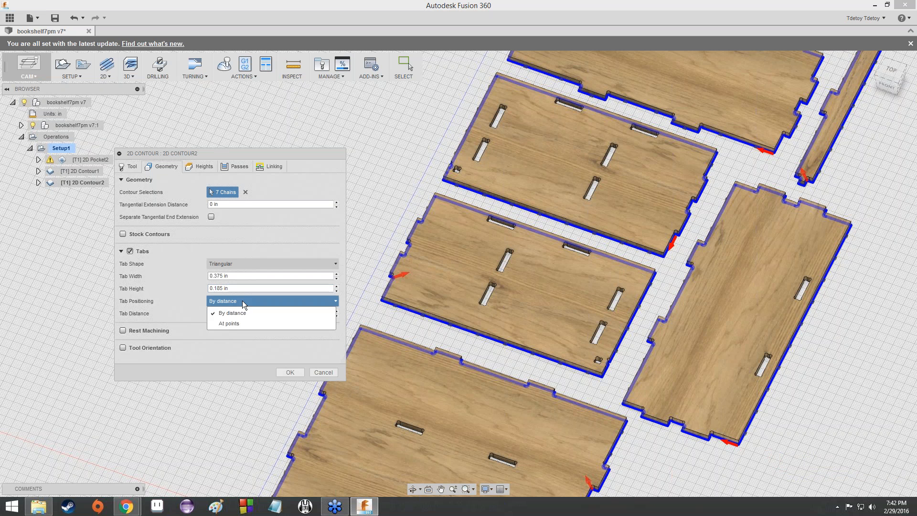
left_click(258, 313)
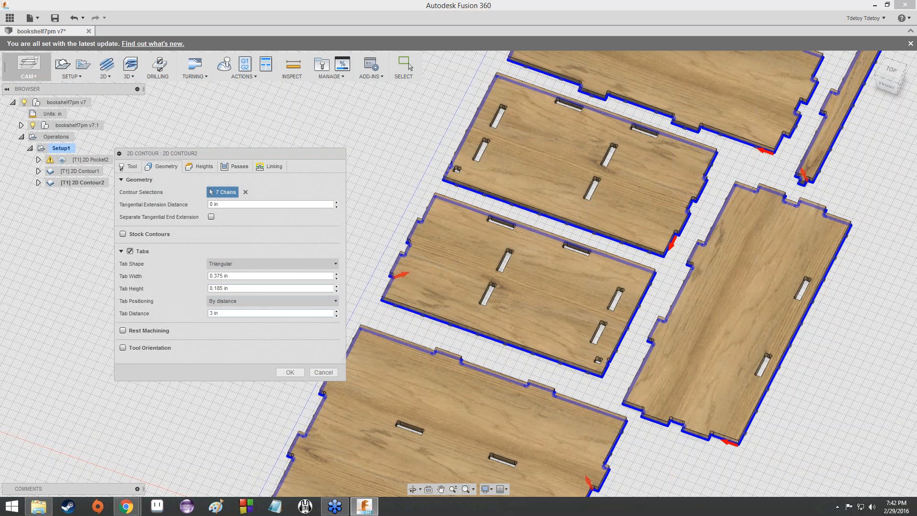
scroll(428, 296, "down", 4)
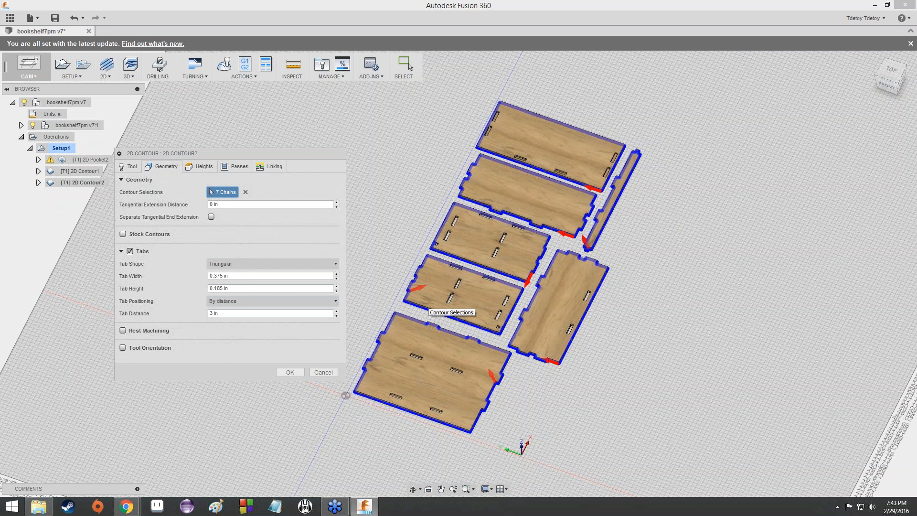
left_click(211, 314)
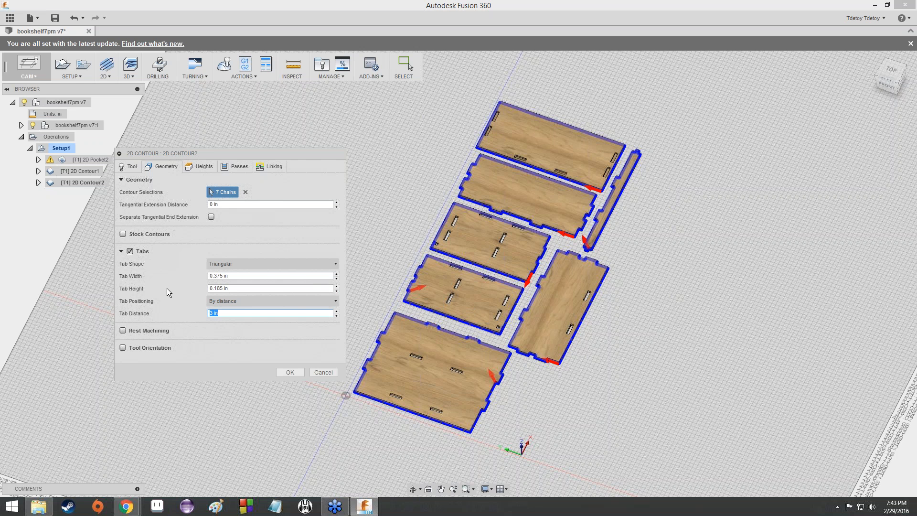
left_click(214, 301)
left_click(219, 324)
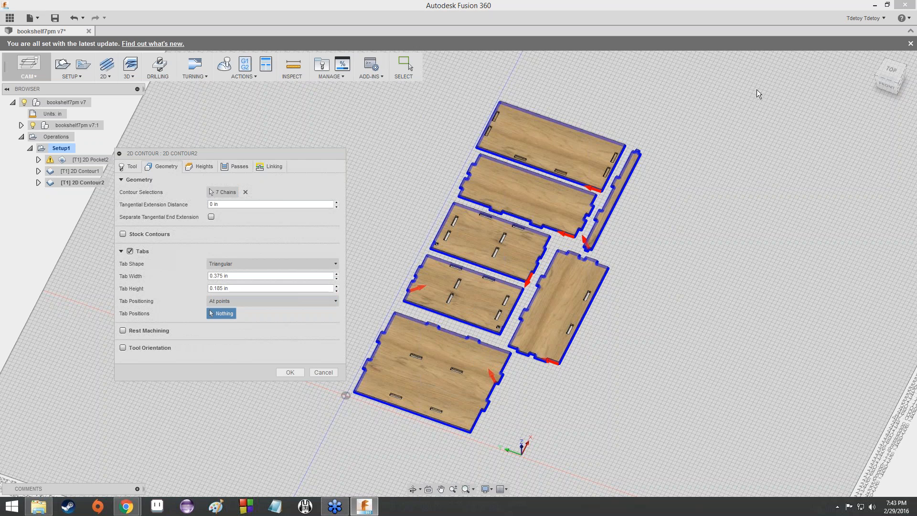
Try two tab positions on the notched long edge of the panel nearest the origin, and clear them.
mouse_move(893, 74)
left_mouse_down()
mouse_move(765, 76)
mouse_move(650, 47)
mouse_move(528, 143)
mouse_move(516, 134)
mouse_move(726, 107)
mouse_move(742, 87)
mouse_move(704, 57)
mouse_move(695, 98)
mouse_move(709, 117)
mouse_move(729, 117)
left_mouse_up()
scroll(557, 189, "up", 5)
middle_click_drag(448, 213, 592, 148)
scroll(592, 147, "up", 4)
middle_click_drag(416, 310, 554, 143)
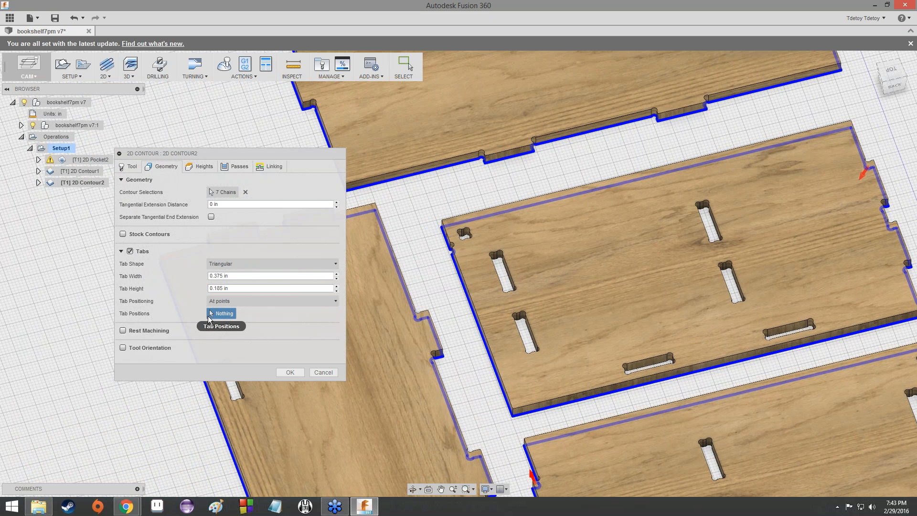
scroll(410, 156, "up", 5)
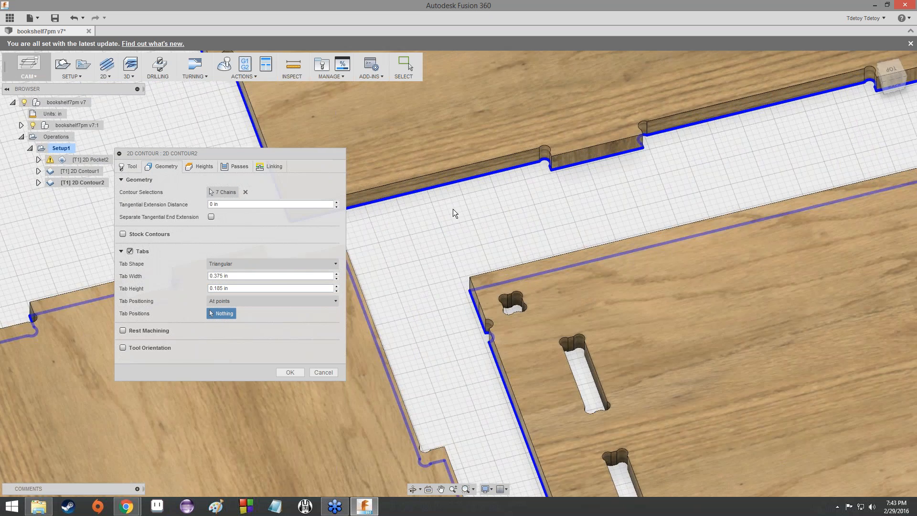
scroll(440, 194, "up", 4)
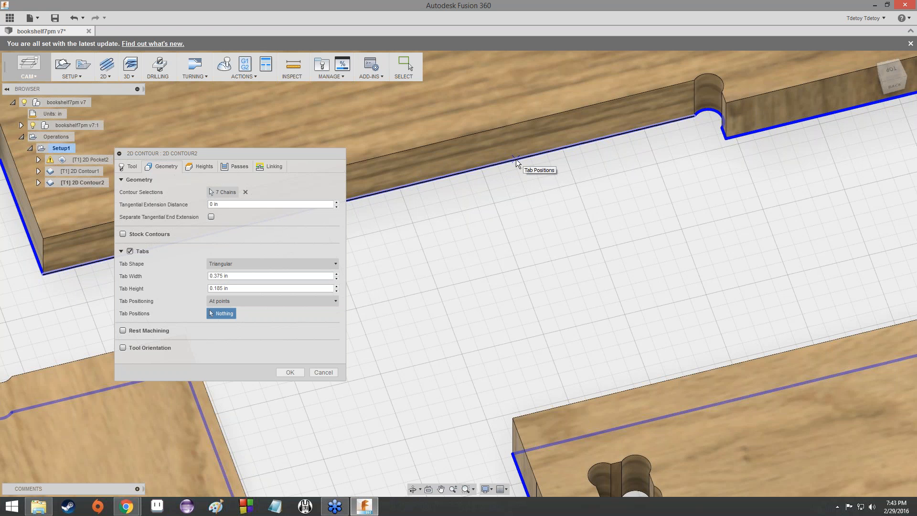
scroll(516, 160, "down", 6)
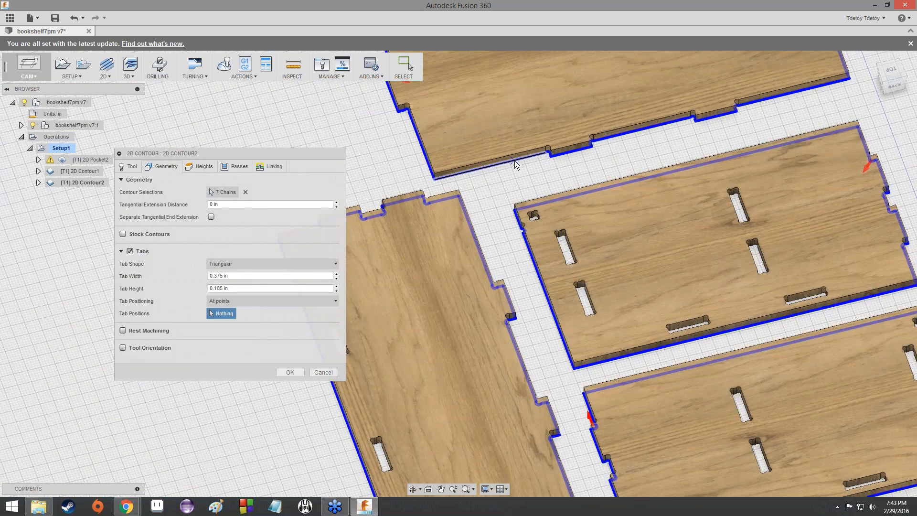
scroll(514, 160, "up", 6)
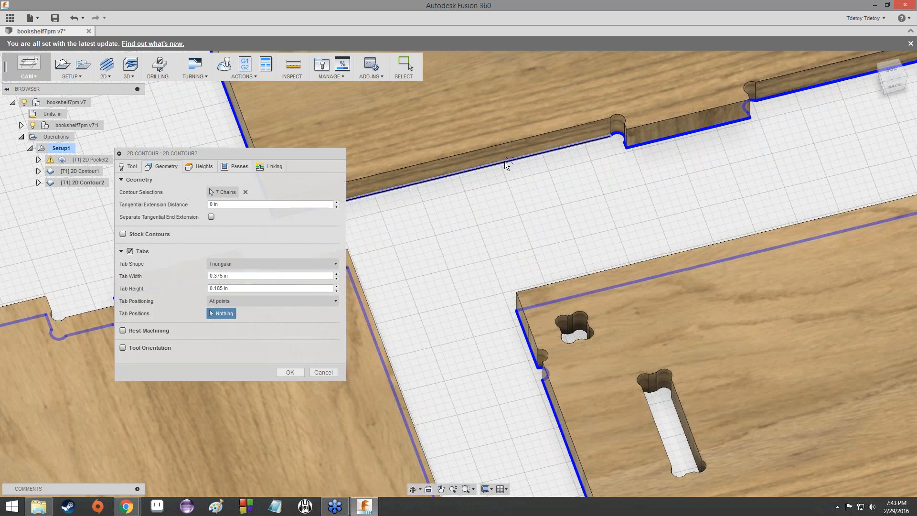
left_click(501, 163)
scroll(595, 157, "down", 1)
middle_click_drag(595, 157, 403, 187)
scroll(543, 173, "down", 2)
middle_click_drag(793, 81, 580, 140)
left_click(581, 140)
scroll(546, 191, "down", 4)
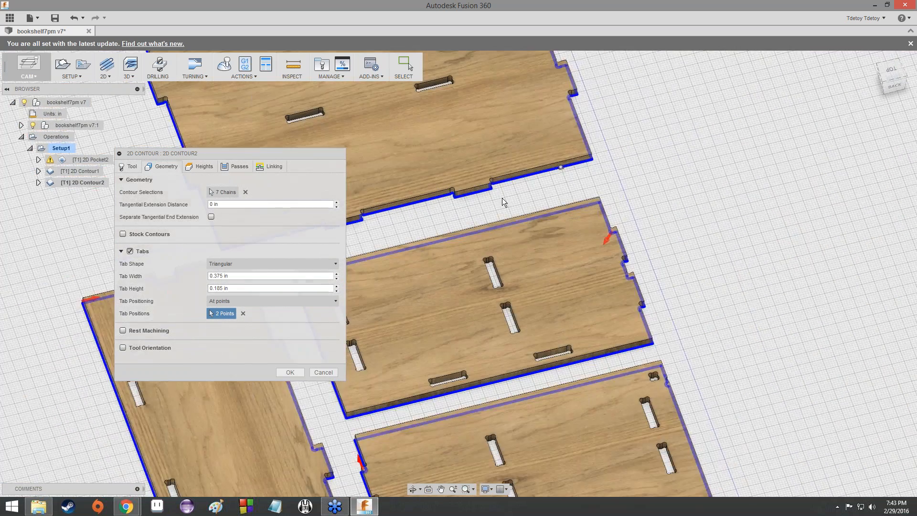
scroll(545, 190, "down", 2)
middle_click_drag(545, 190, 610, 170)
scroll(700, 161, "down", 1)
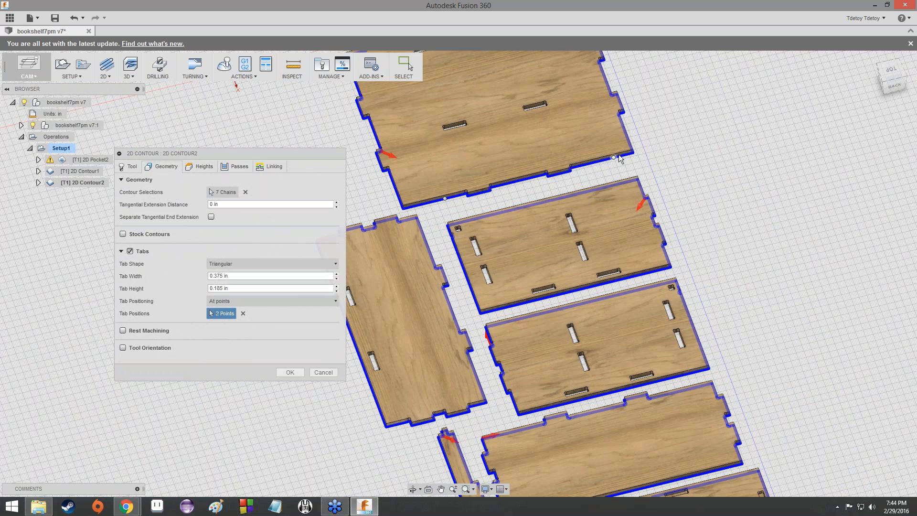
left_click(242, 313)
Place two tab points on the outer segments of the notched long edge of the panel nearest the origin.
scroll(457, 193, "up", 5)
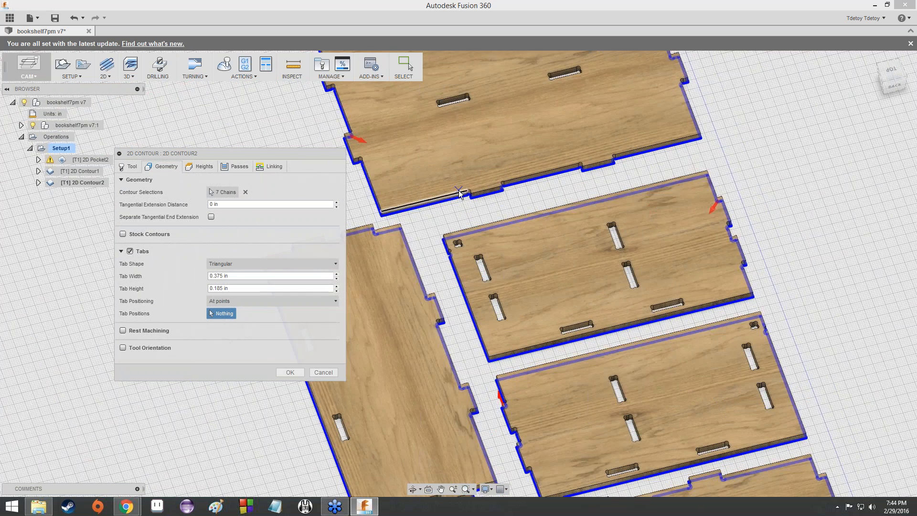
left_click(416, 213)
scroll(578, 201, "down", 2)
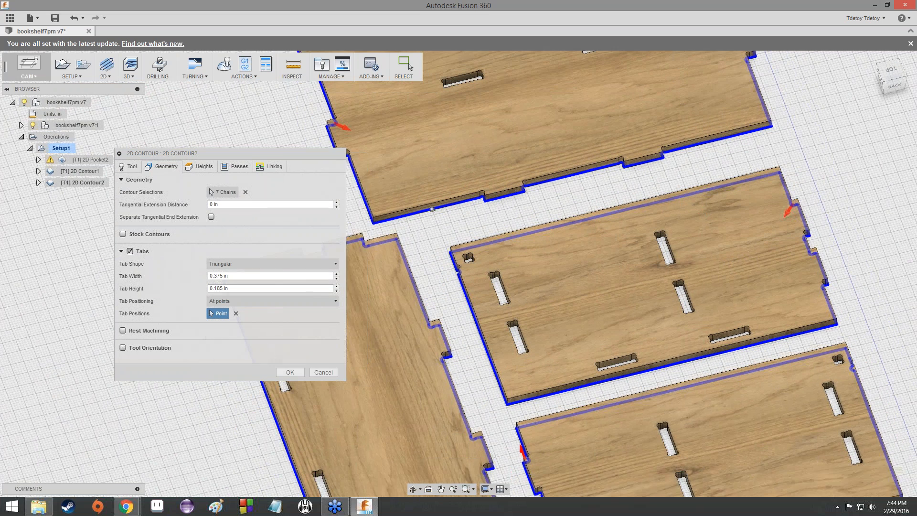
middle_click_drag(715, 142, 657, 154)
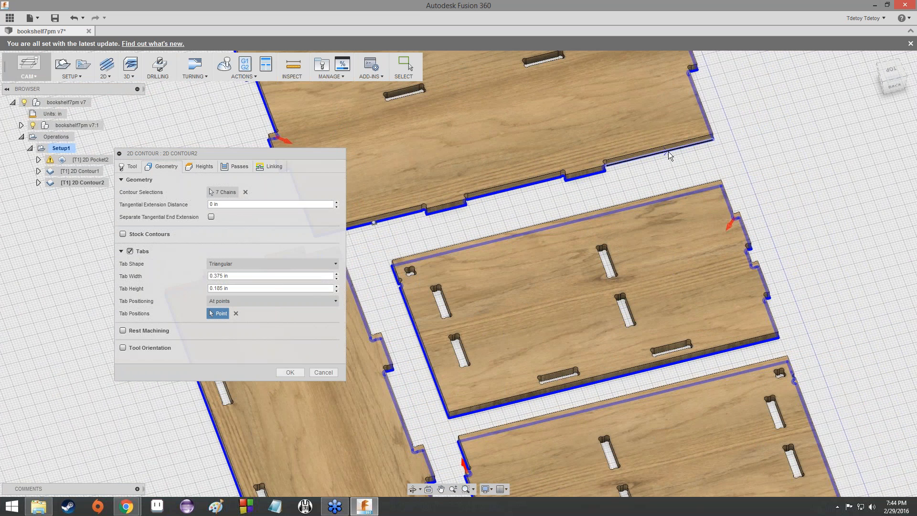
left_click(663, 153)
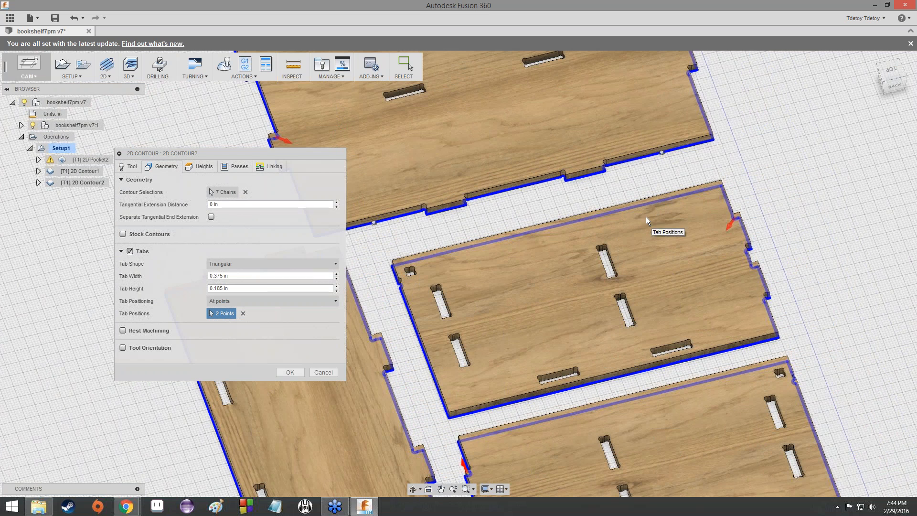
Place two tab points along the bottom of the straight long edge of the panel nearest the origin.
mouse_move(880, 70)
left_mouse_down()
mouse_move(910, 73)
mouse_move(911, 81)
left_mouse_up()
scroll(453, 347, "up", 1)
middle_click_drag(452, 348, 482, 257)
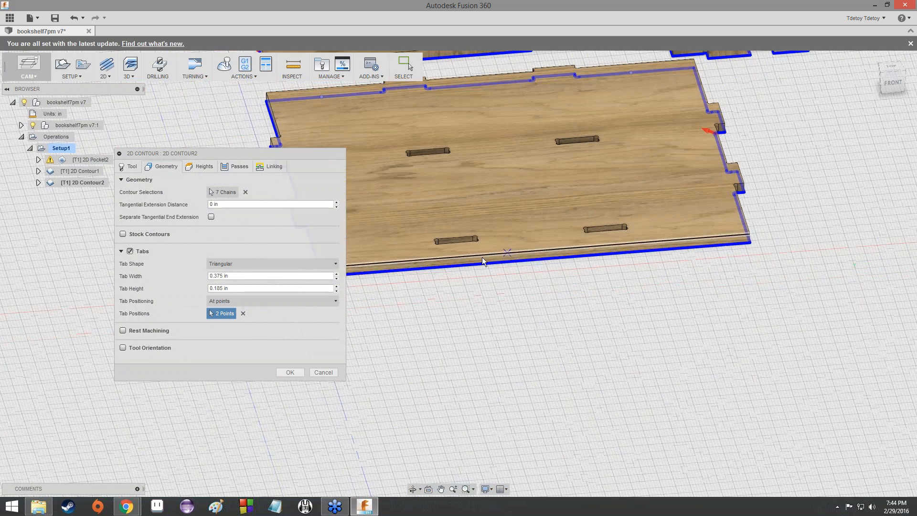
left_click(435, 267)
scroll(537, 279, "down", 1)
middle_click_drag(537, 279, 465, 281)
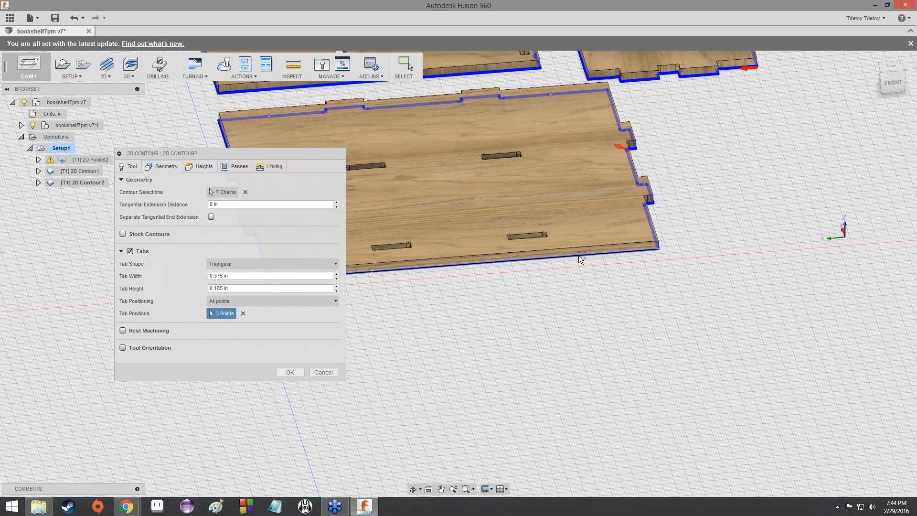
left_click(558, 256)
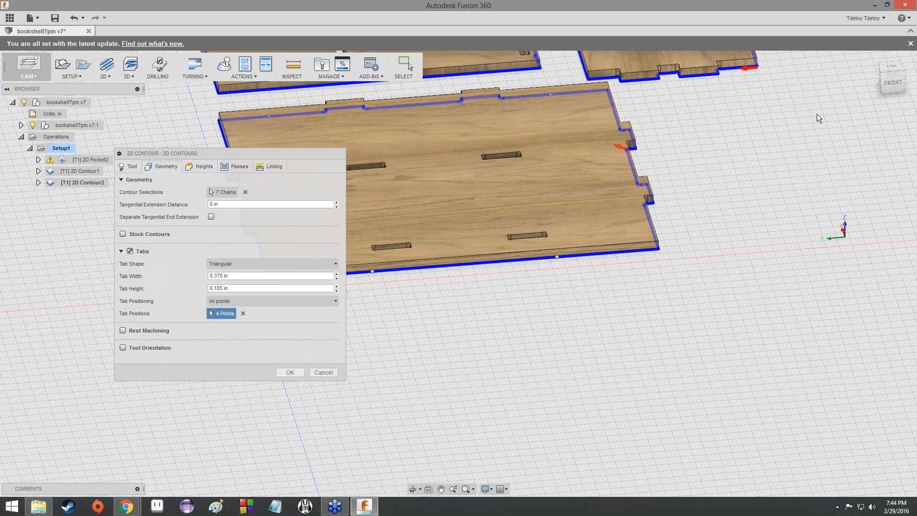
Place two tab points on the straight short edge of the second stacked panel, facing the lengthwise two-slot panel.
left_click_drag(890, 84, 855, 125)
scroll(594, 196, "down", 6)
scroll(582, 210, "up", 3)
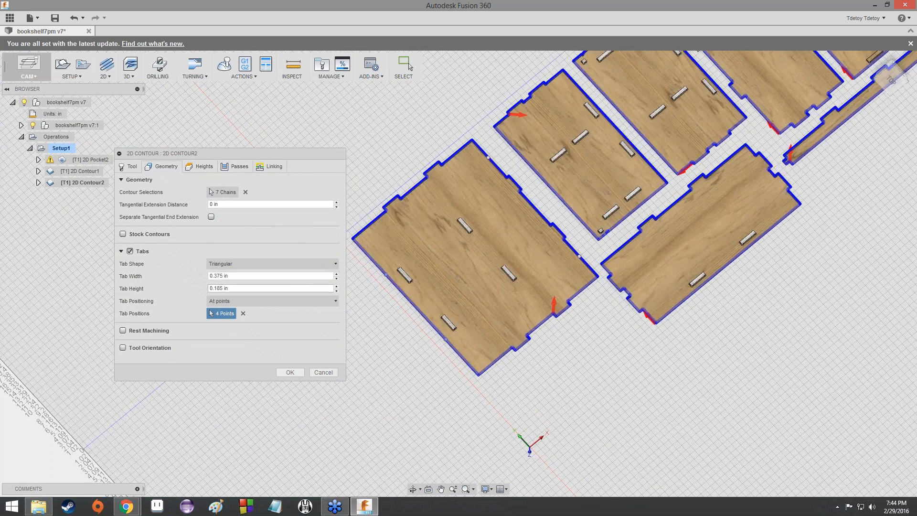
scroll(549, 224, "down", 1)
middle_click_drag(549, 224, 589, 143)
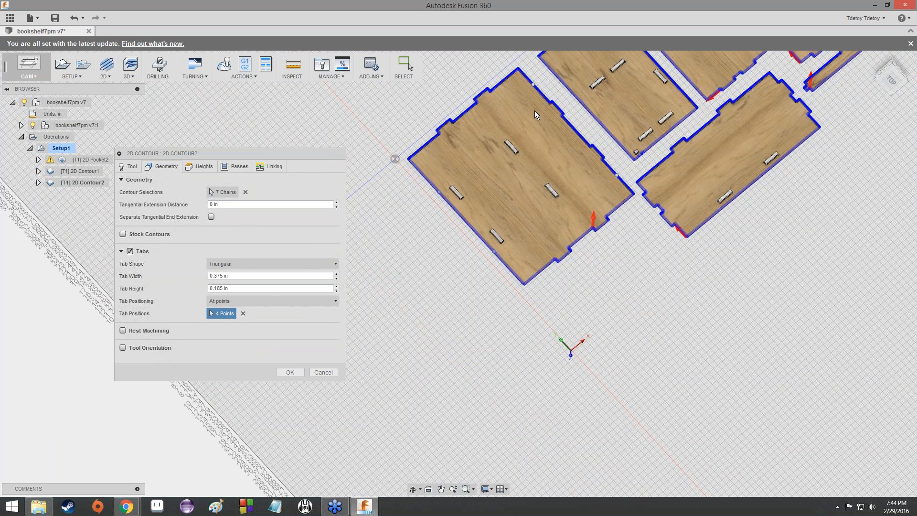
scroll(628, 211, "up", 3)
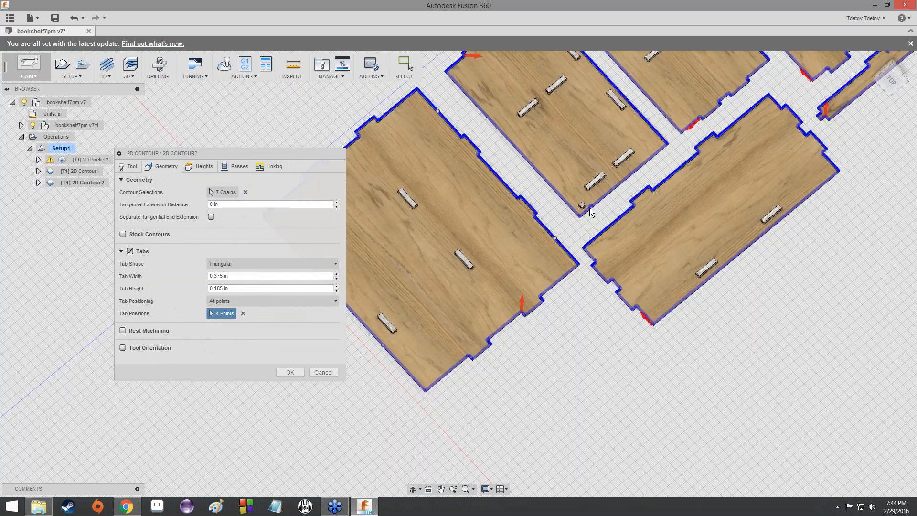
scroll(592, 210, "up", 5)
left_click_drag(886, 83, 884, 93)
mouse_move(916, 65)
left_mouse_down()
mouse_move(906, 72)
mouse_move(903, 46)
mouse_move(916, 62)
mouse_move(902, 40)
left_mouse_up()
mouse_move(495, 143)
middle_mouse_down()
mouse_move(476, 417)
mouse_move(532, 492)
middle_mouse_up()
scroll(527, 454, "down", 1)
left_click(506, 286)
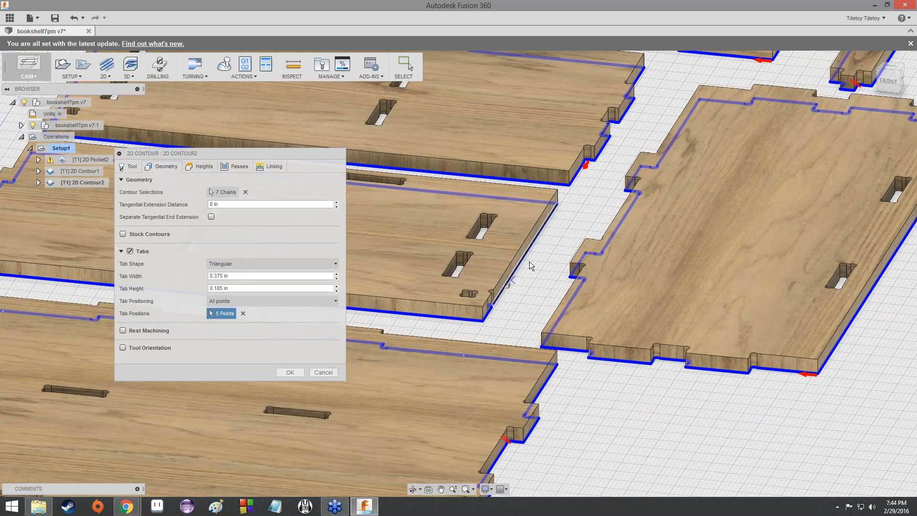
left_click(541, 234)
Place two tab points on the outer segments of the second stacked panel's notched short edge.
scroll(420, 258, "down", 2)
middle_click_drag(419, 258, 883, 263)
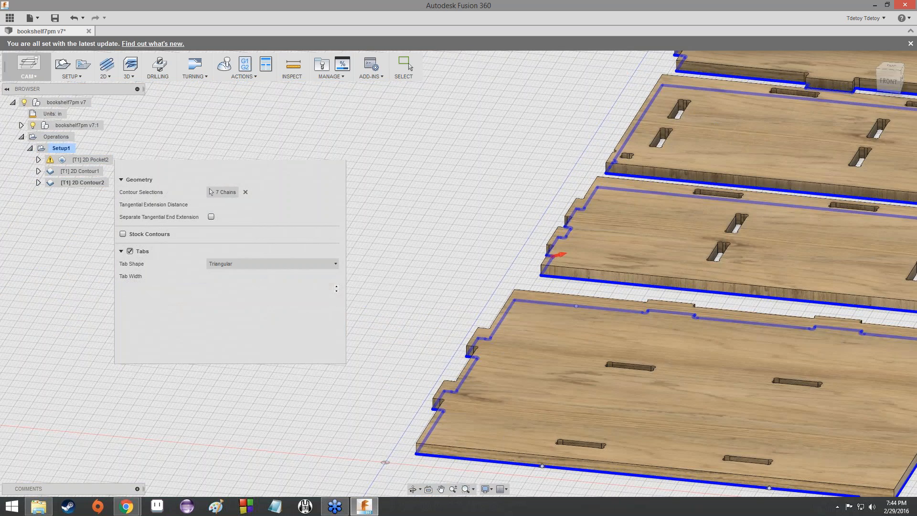
middle_click_drag(835, 134, 625, 373, "shift")
scroll(393, 377, "down", 1)
scroll(625, 373, "down", 2)
left_click(592, 311)
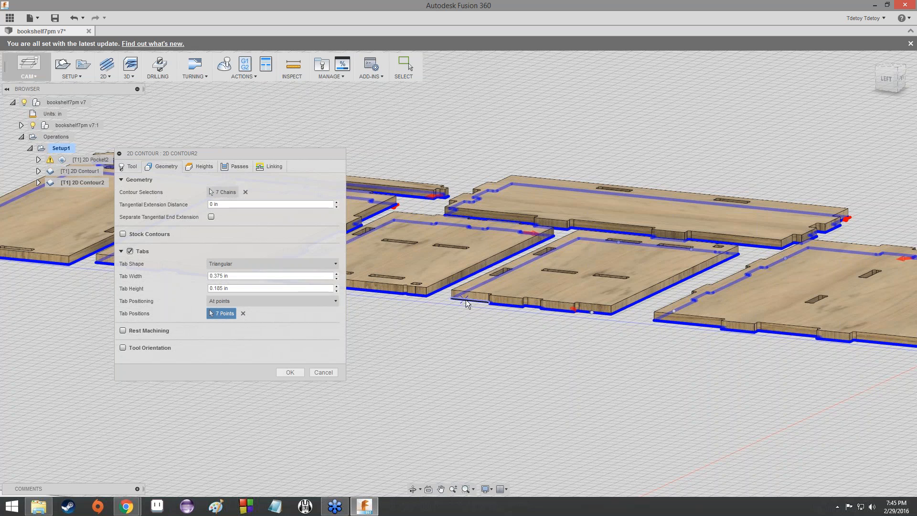
scroll(446, 372, "down", 1)
Place two tab points on the straight short edge of the third stacked panel.
middle_click_drag(446, 372, 573, 420)
scroll(573, 420, "down", 2)
left_click(527, 360)
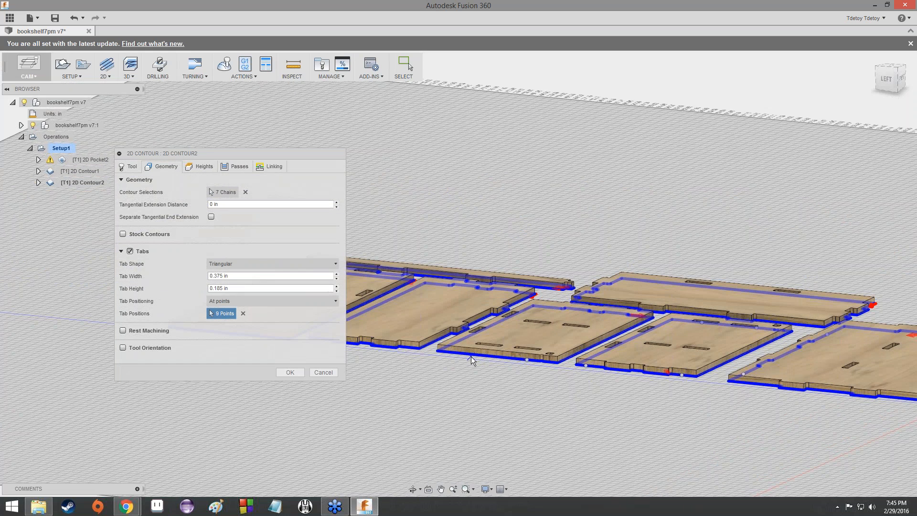
left_click(468, 354)
Place two tab points on the outer segments of the third stacked panel's notched short edge.
mouse_move(887, 88)
left_mouse_down()
mouse_move(838, 102)
mouse_move(843, 136)
left_mouse_up()
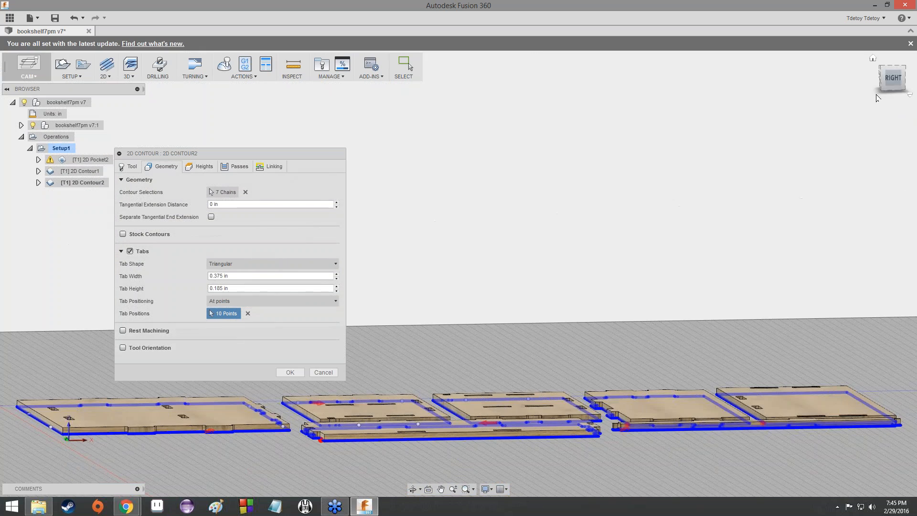
left_click_drag(894, 78, 893, 101)
scroll(519, 382, "down", 3)
middle_click_drag(520, 459, 519, 345)
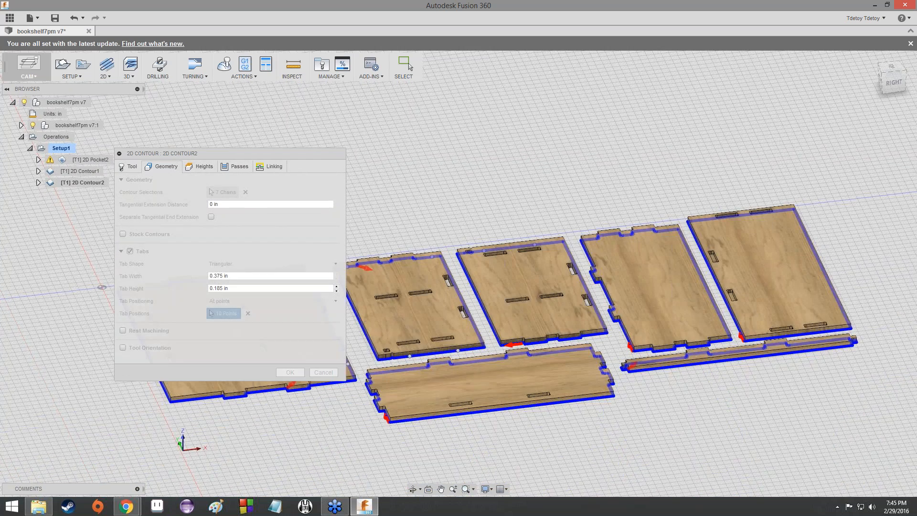
scroll(518, 345, "up", 3)
left_click(503, 343)
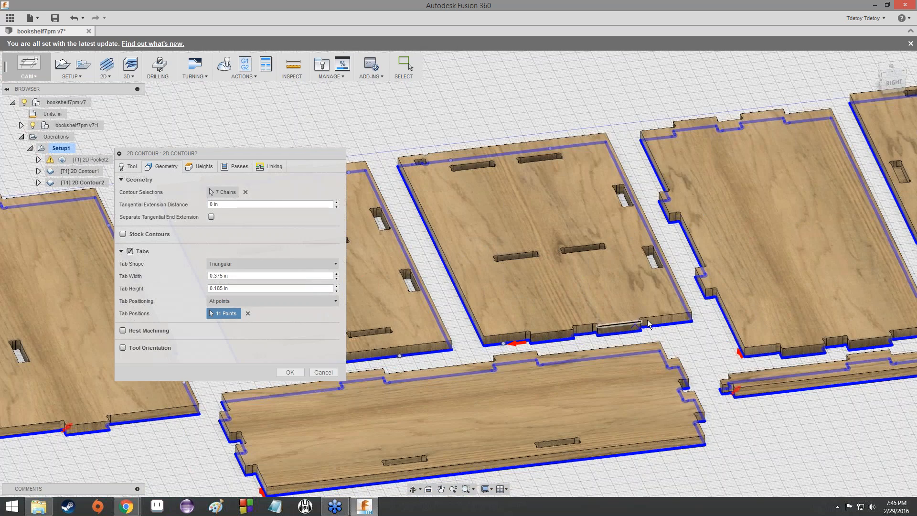
left_click(671, 324)
scroll(603, 435, "down", 3)
middle_click_drag(603, 434, 605, 341)
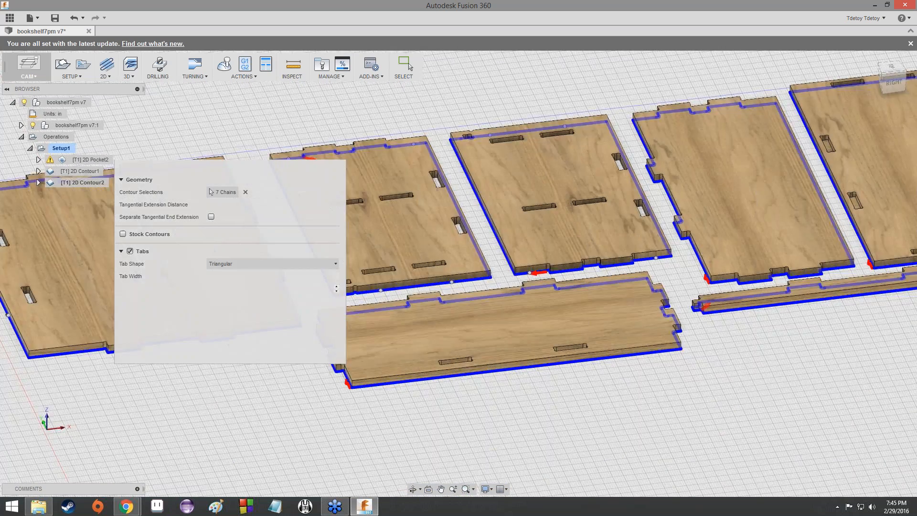
Place two tab points on each long edge of the lengthwise two-slot panel: the straight one and the notched one.
left_click(403, 382)
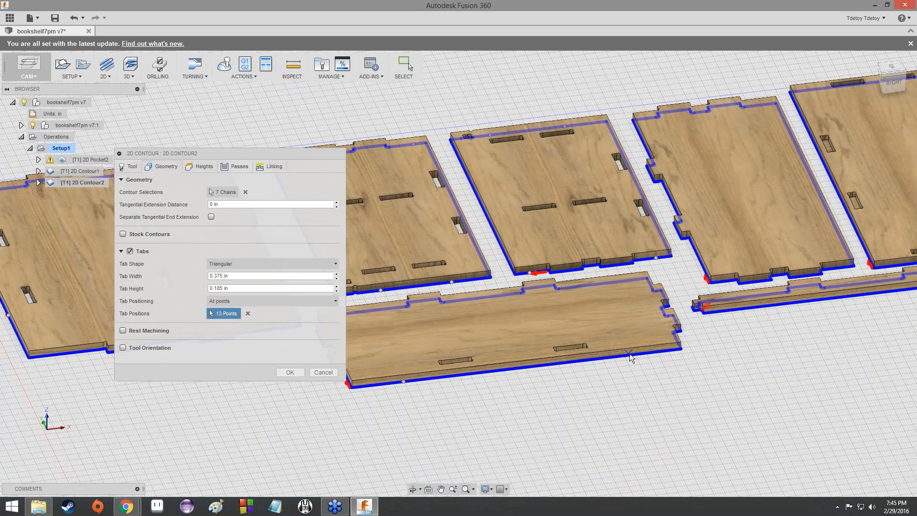
left_click(622, 355)
middle_click_drag(457, 272, 716, 272, "shift")
scroll(501, 106, "down", 3)
middle_click_drag(501, 105, 441, 372)
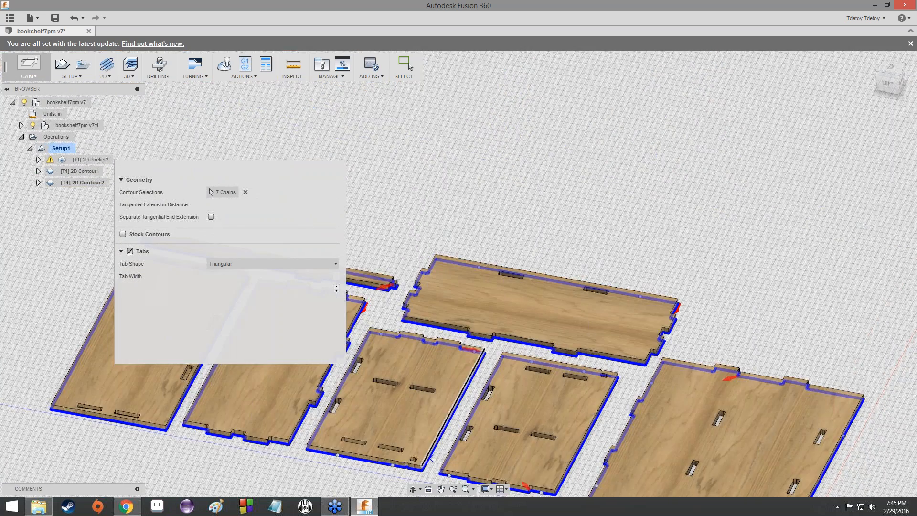
scroll(443, 334, "up", 5)
left_click(452, 291)
middle_click_drag(584, 346, 492, 319)
left_click(675, 318)
Place two tab points on the outer segments of each notched short edge of the panel without slots.
middle_click_drag(477, 370, 429, 418)
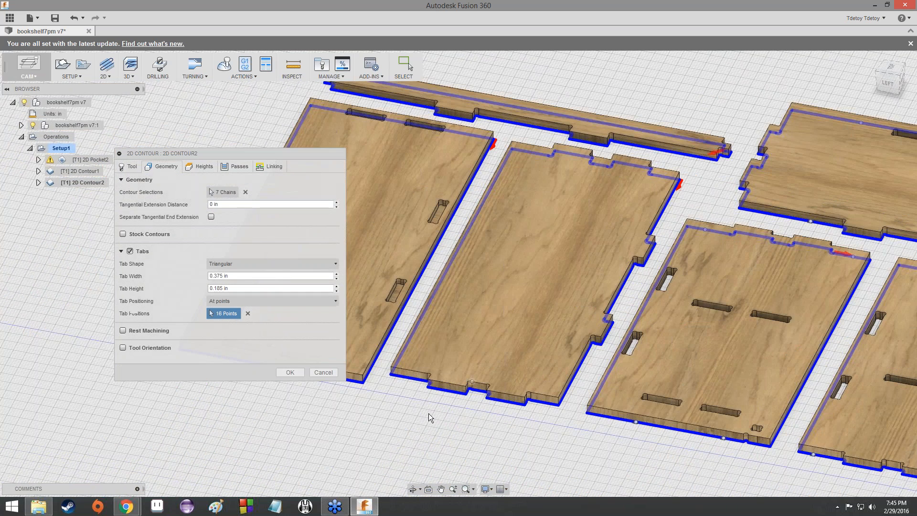
left_click(411, 378)
left_click(547, 402)
middle_click_drag(458, 269, 458, 271, "shift")
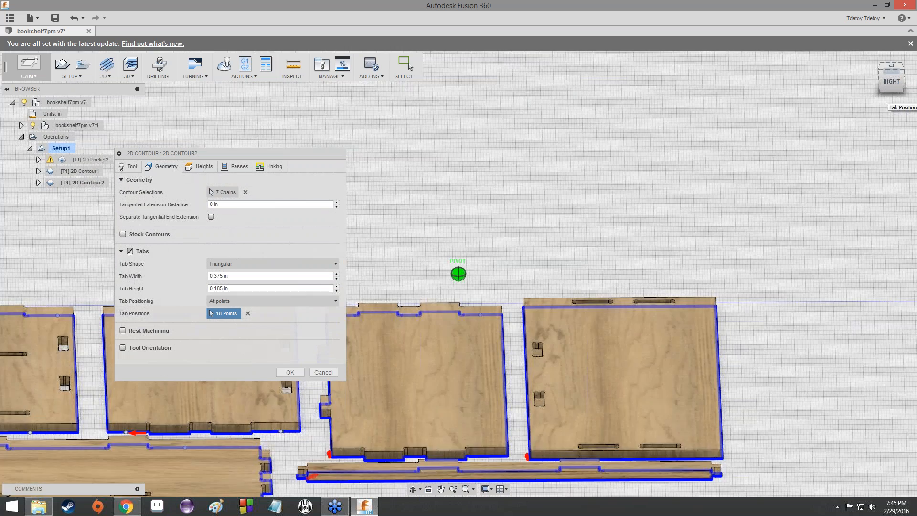
middle_click_drag(367, 414, 427, 295, "shift")
scroll(368, 406, "down", 1)
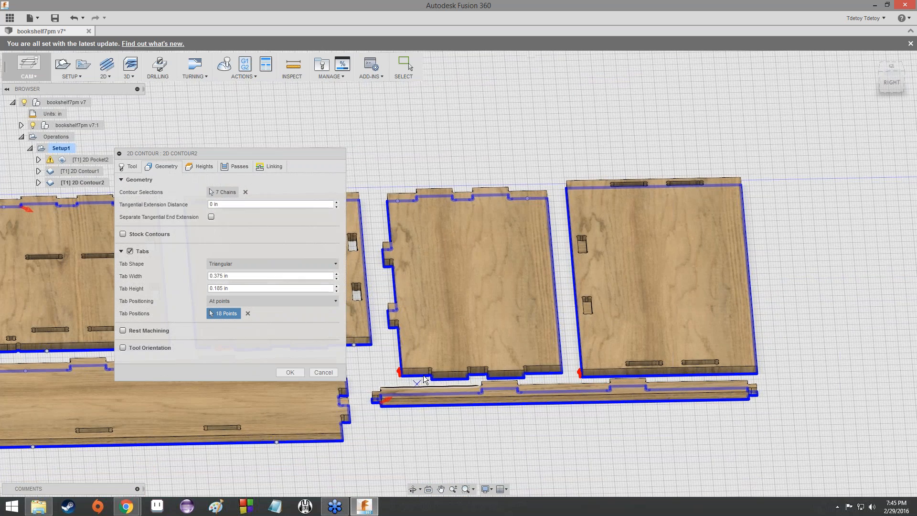
left_click(545, 372)
Place two tab points on each straight short edge of the slotted panel at the far end of the sheet.
scroll(604, 374, "down", 1)
middle_click_drag(604, 374, 534, 372)
left_click(534, 374)
left_click(650, 372)
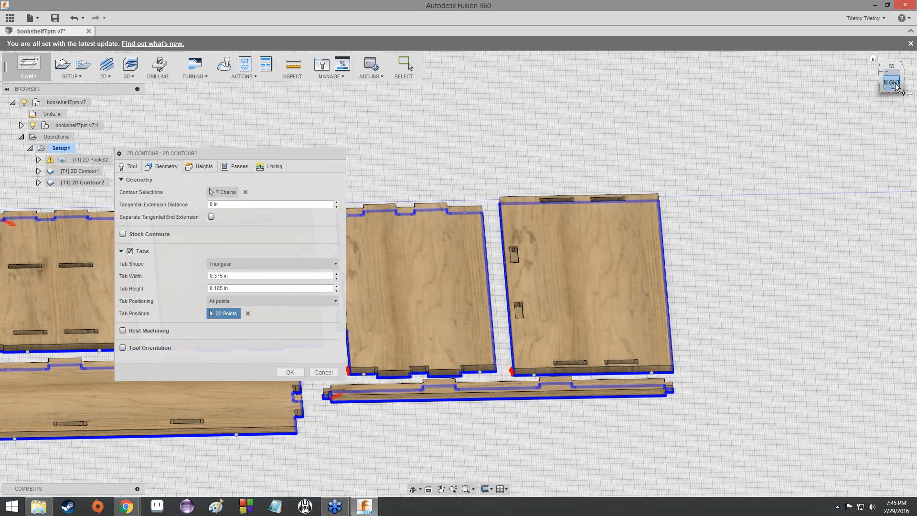
mouse_move(896, 85)
left_mouse_down()
mouse_move(841, 108)
mouse_move(793, 91)
left_mouse_up()
middle_click_drag(645, 238, 716, 222)
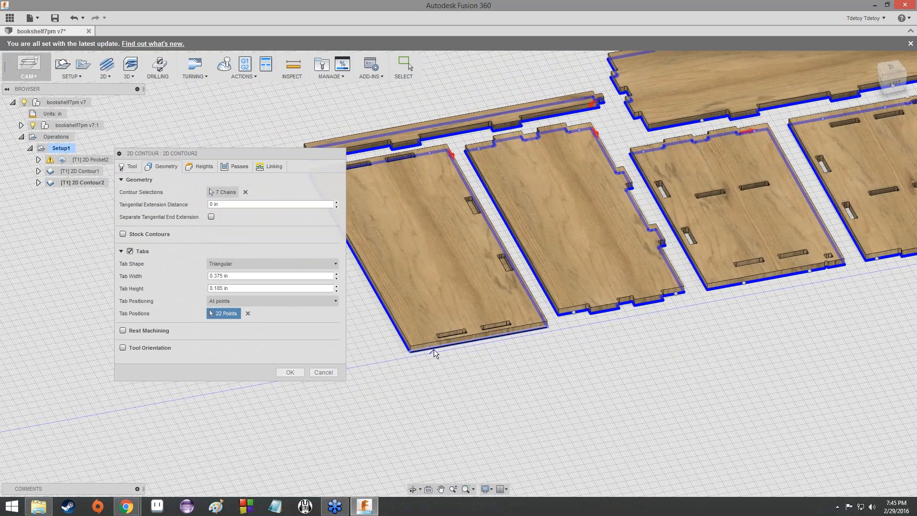
left_click(520, 332)
Place two tab points on the narrow strip's notched long edge and two on its straight long edge.
scroll(478, 316, "down", 3)
middle_click_drag(473, 315, 628, 381)
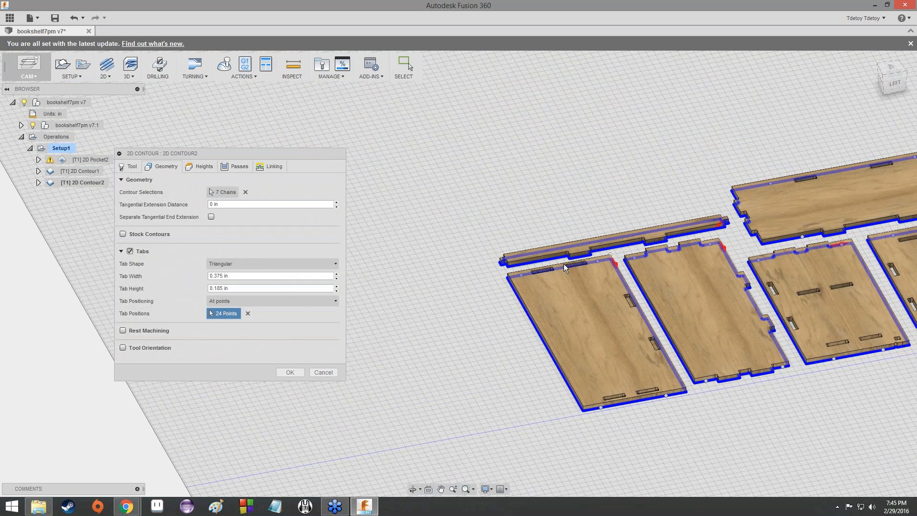
left_click(544, 260)
middle_click_drag(661, 245, 626, 253)
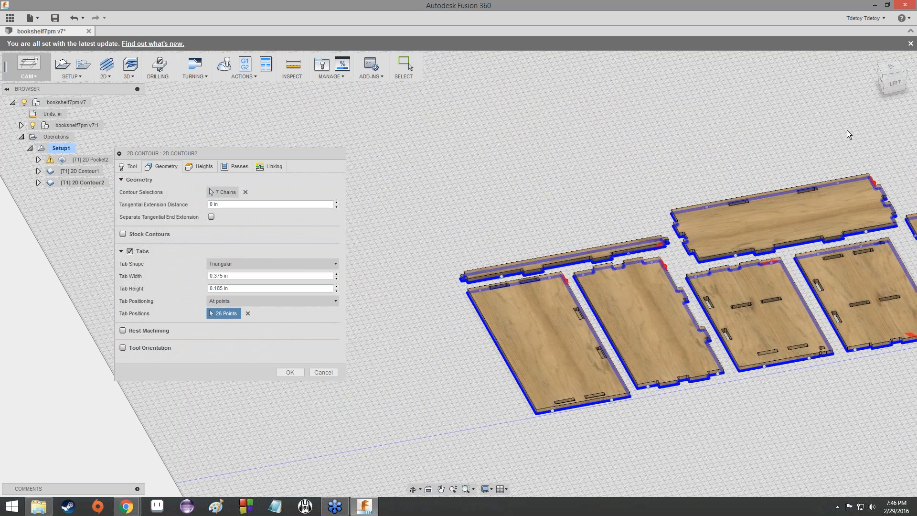
left_click_drag(890, 82, 839, 85)
middle_click_drag(449, 296, 582, 253)
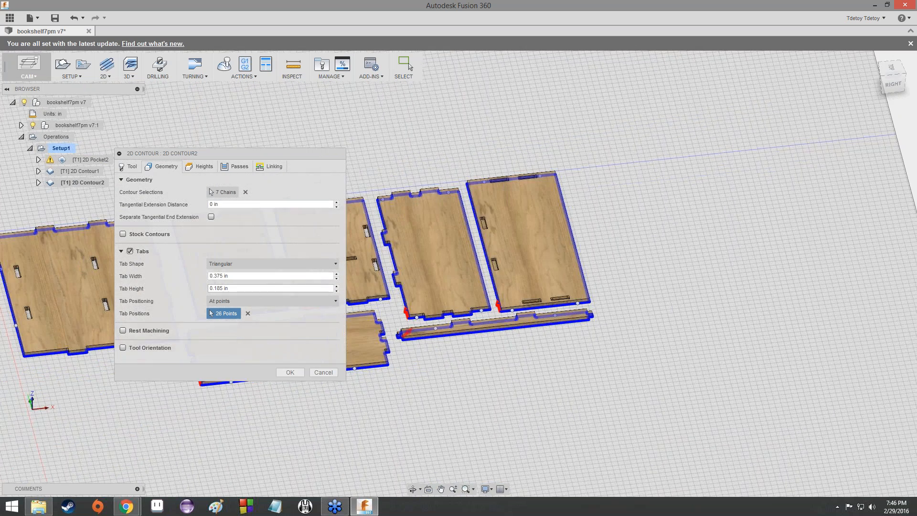
left_click(558, 325)
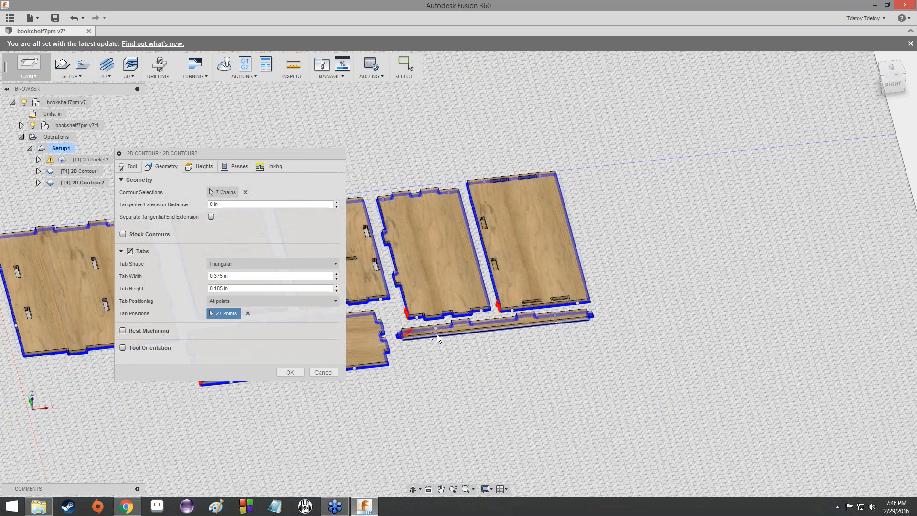
left_click(437, 337)
Inspect the tab points on all panel outlines, including the shape of one triangular tab close up.
scroll(474, 334, "up", 5)
scroll(480, 356, "down", 6)
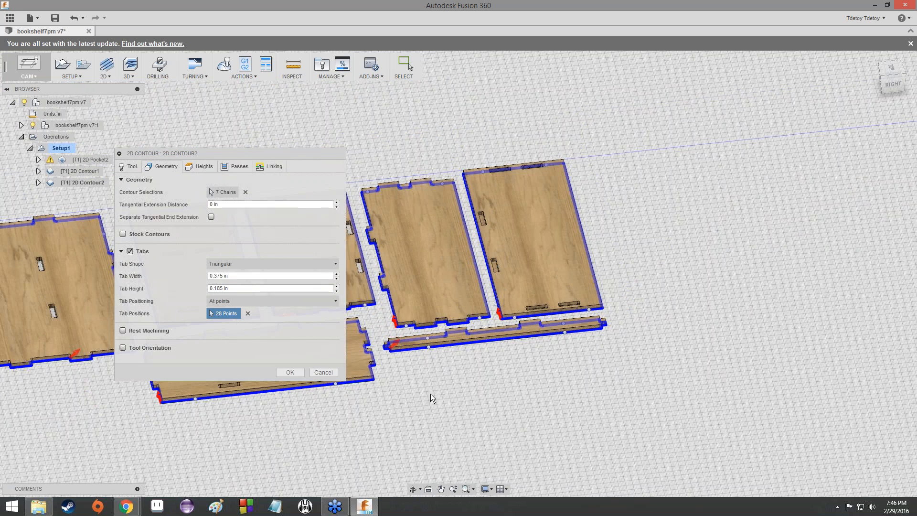
scroll(366, 373, "down", 1)
middle_click_drag(365, 372, 610, 294)
scroll(469, 386, "down", 1)
middle_click_drag(469, 386, 393, 414)
scroll(489, 407, "down", 1)
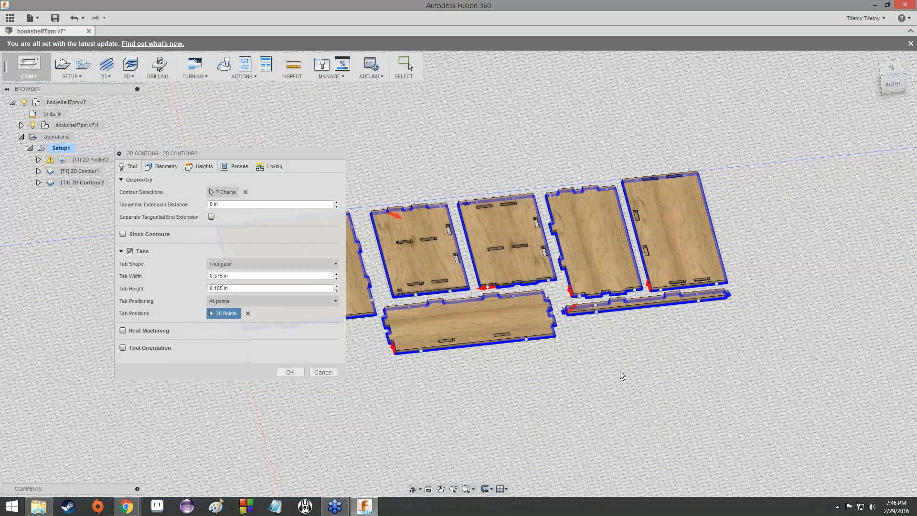
scroll(594, 369, "up", 8)
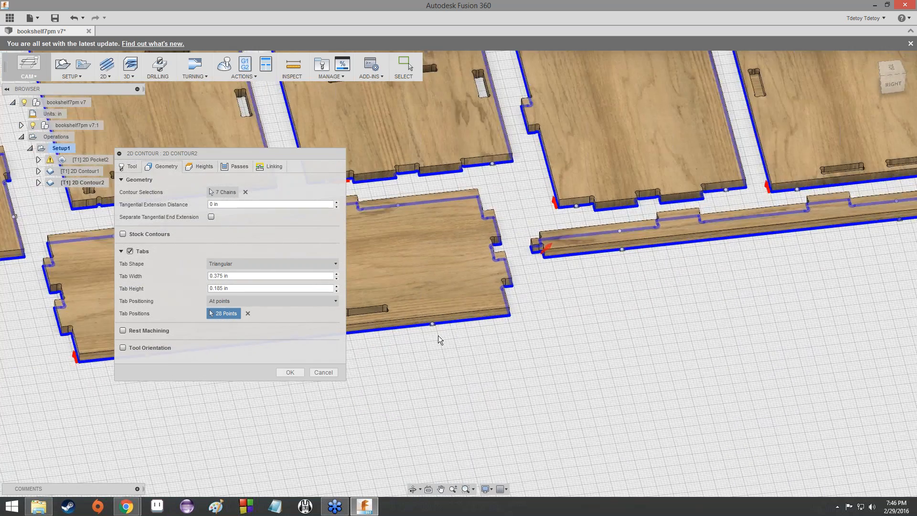
scroll(437, 336, "down", 10)
scroll(420, 344, "up", 4)
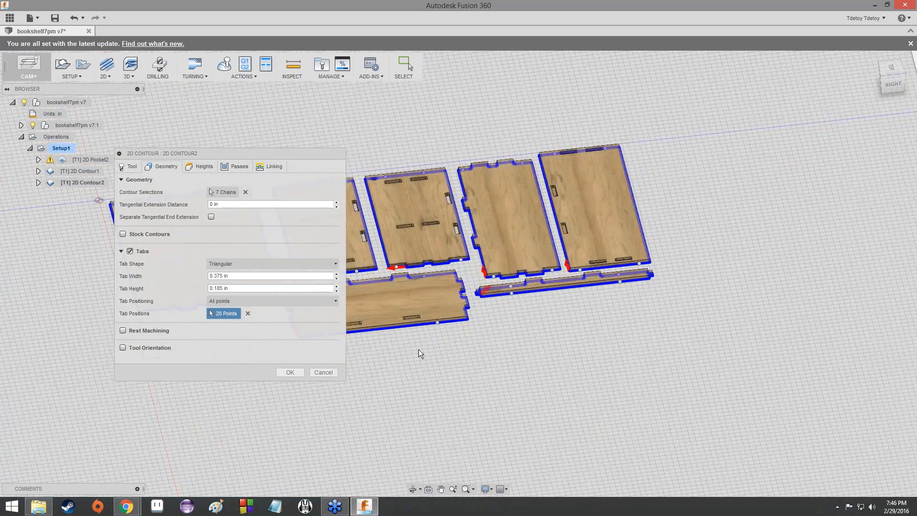
scroll(418, 349, "up", 10)
scroll(531, 313, "up", 3)
scroll(552, 342, "down", 3)
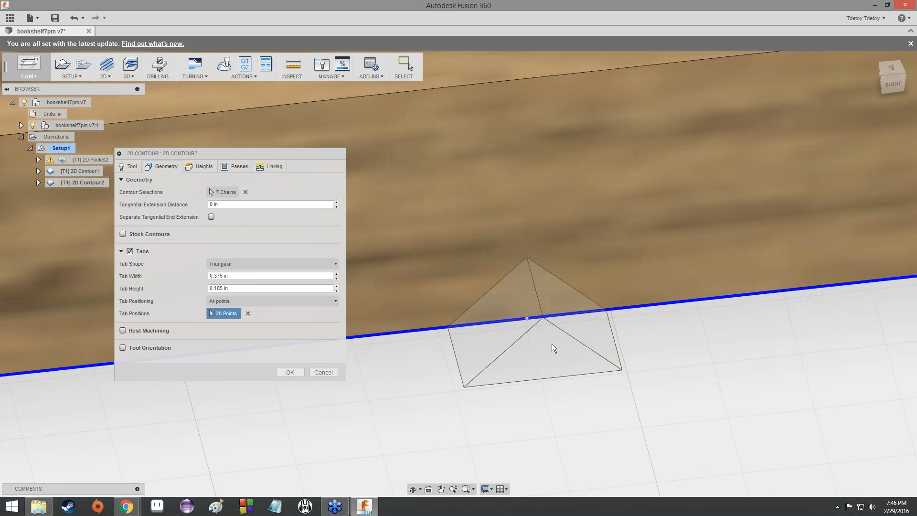
scroll(552, 343, "down", 6)
scroll(526, 369, "down", 10)
scroll(505, 316, "up", 5)
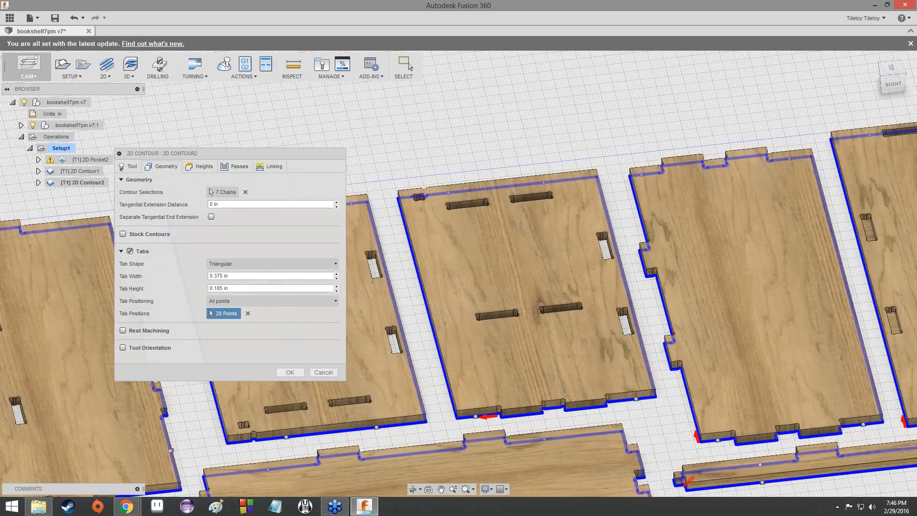
scroll(508, 295, "down", 4)
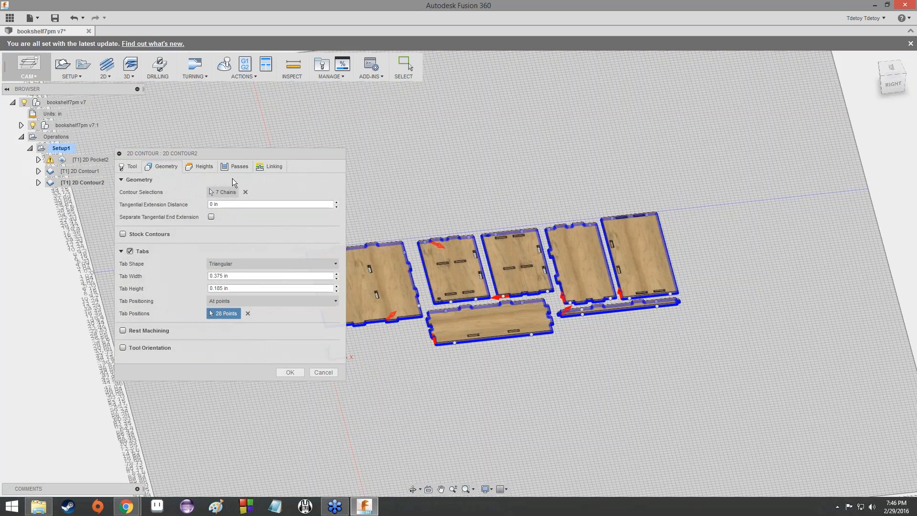
Set the 2D contour's sideways compensation to Right (conventional milling).
left_click(210, 166)
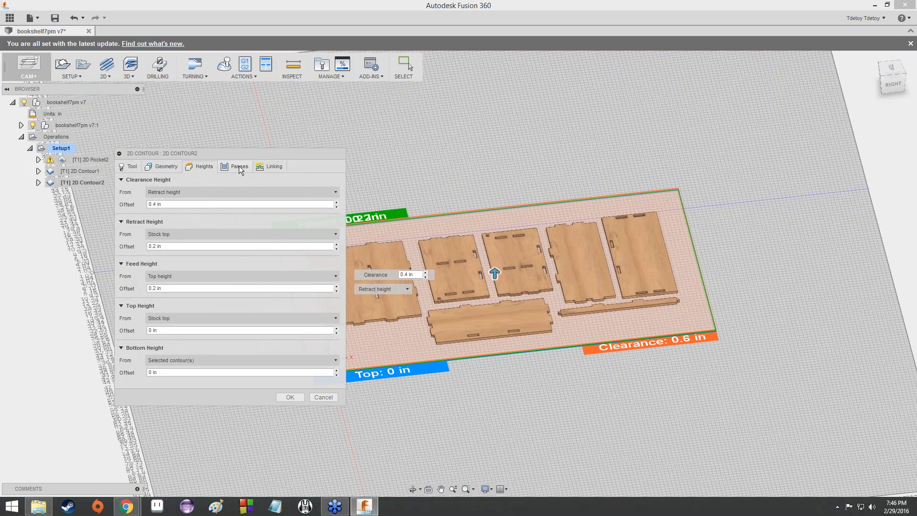
left_click(239, 165)
left_click(250, 205)
left_click(250, 226)
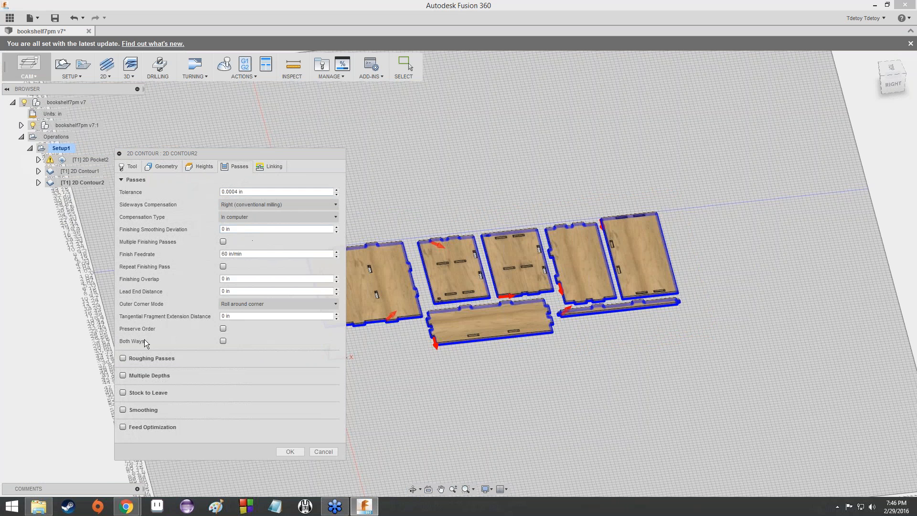
Enable multiple depths with maximum roughing stepdown and finishing stepdown both 0.1875 in, and accept the 2D contour operation.
left_click(123, 375)
double_click(230, 387)
type("1875")
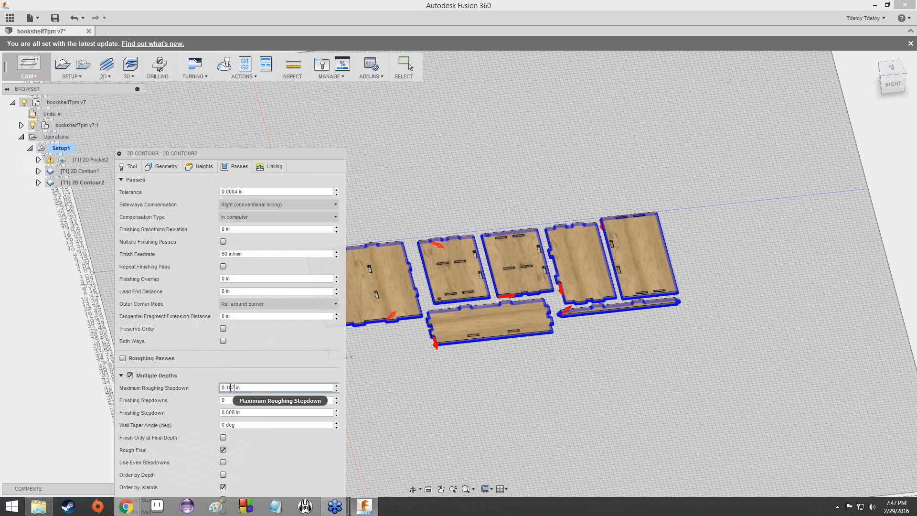
double_click(234, 413)
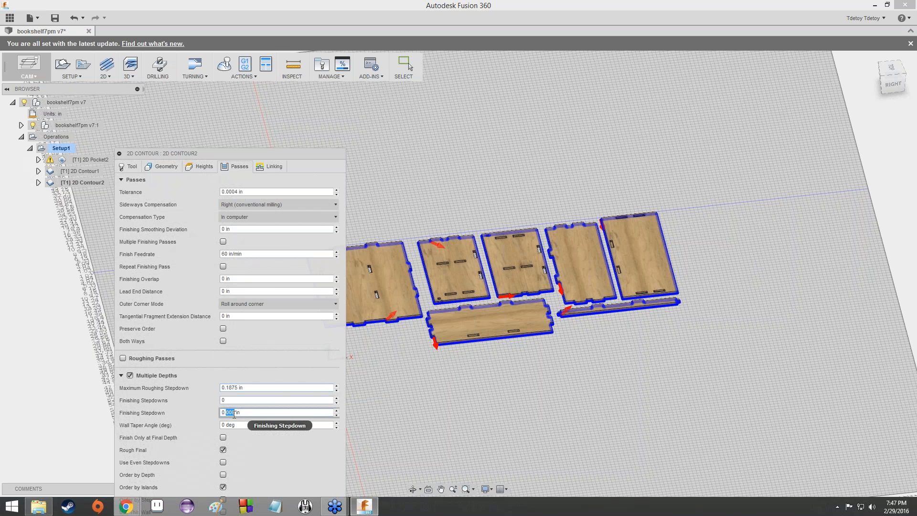
type("1875")
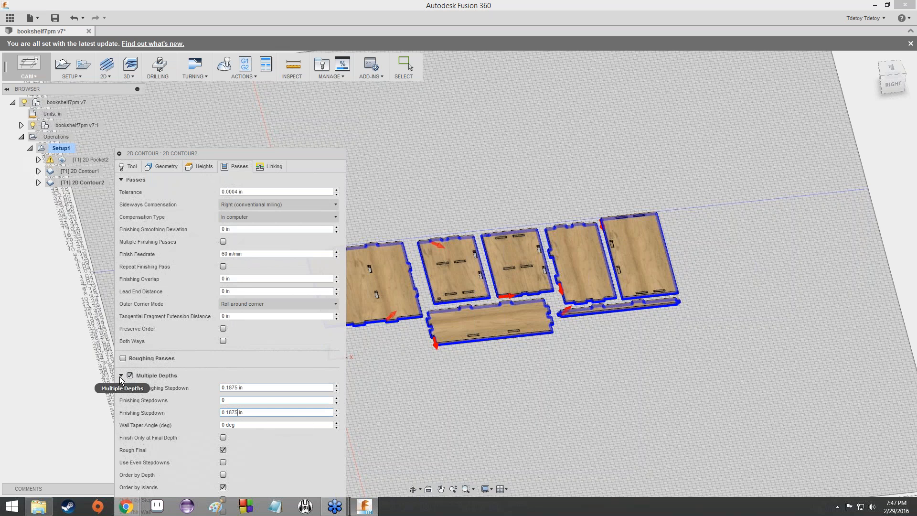
left_click(263, 170)
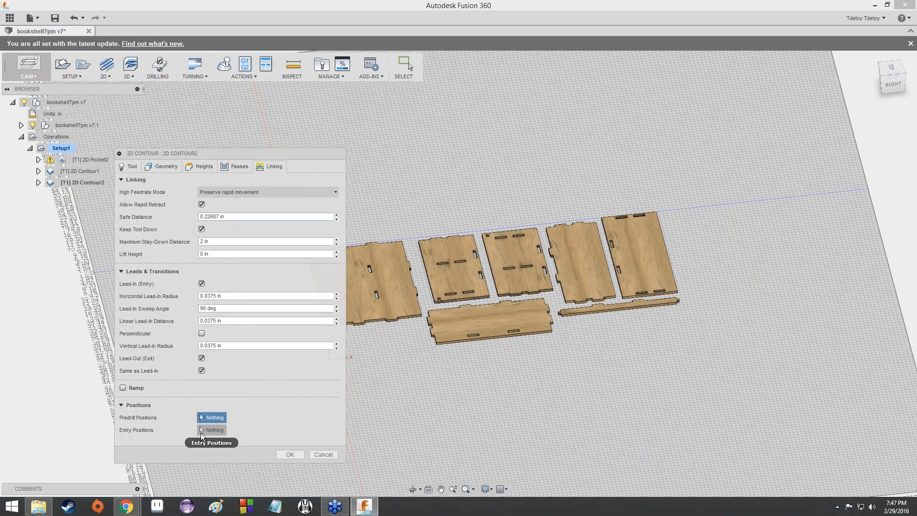
left_click(279, 454)
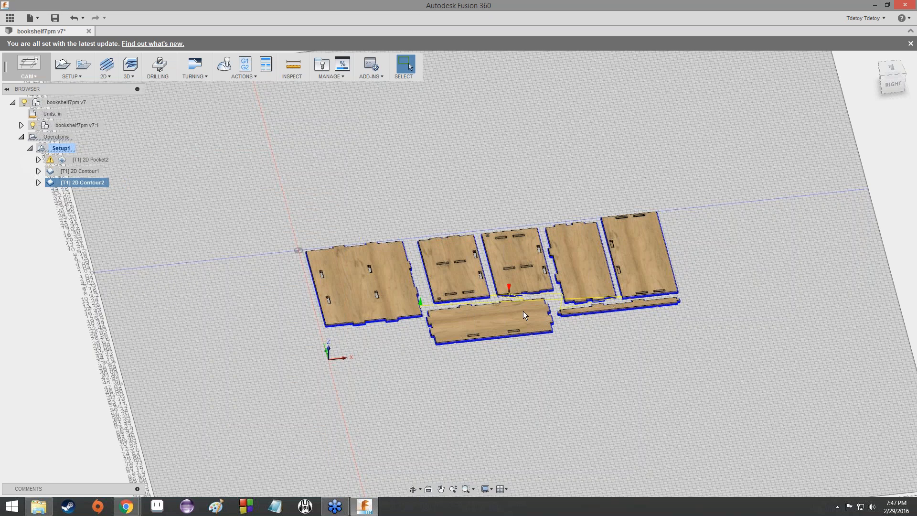
Examine the generated outline toolpaths, their depth passes and the tabs around the panels.
scroll(521, 311, "up", 5)
scroll(193, 338, "down", 3)
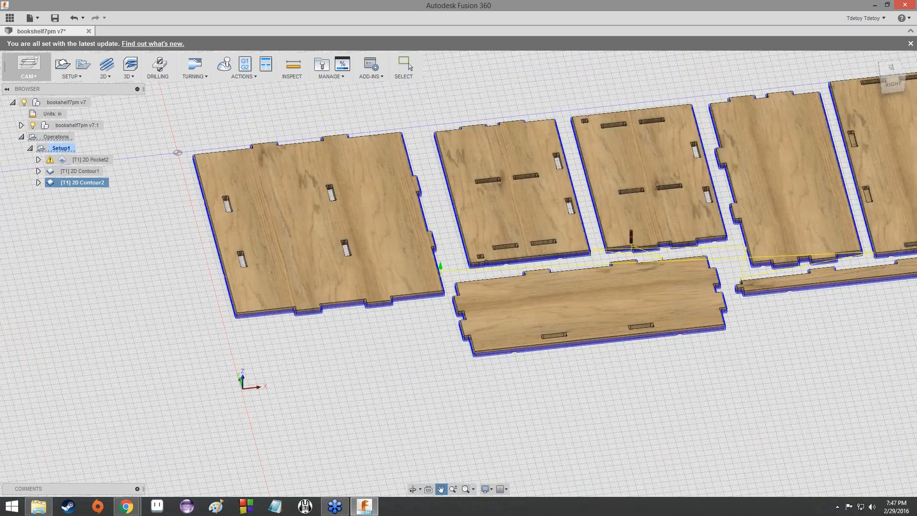
scroll(409, 302, "up", 5)
middle_click_drag(585, 329, 448, 296)
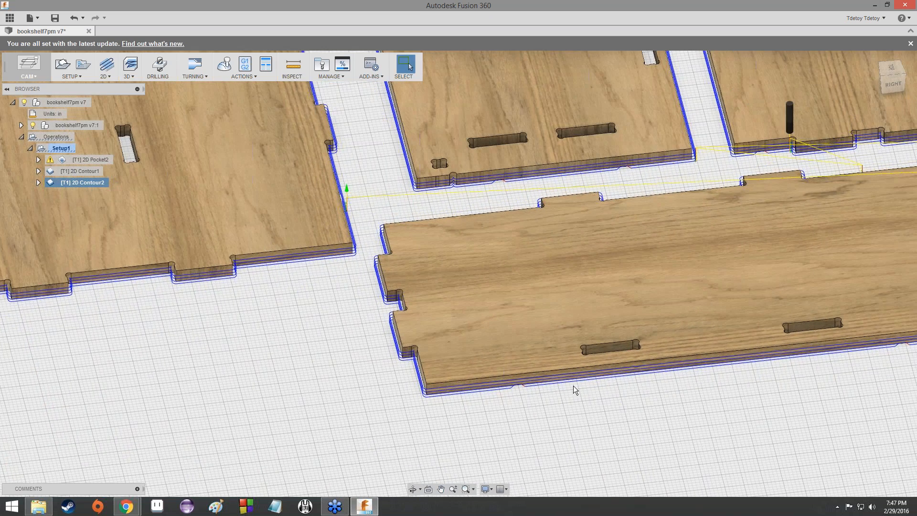
scroll(625, 328, "down", 2)
middle_click_drag(626, 329, 70, 374)
scroll(312, 355, "down", 3)
scroll(404, 334, "up", 6)
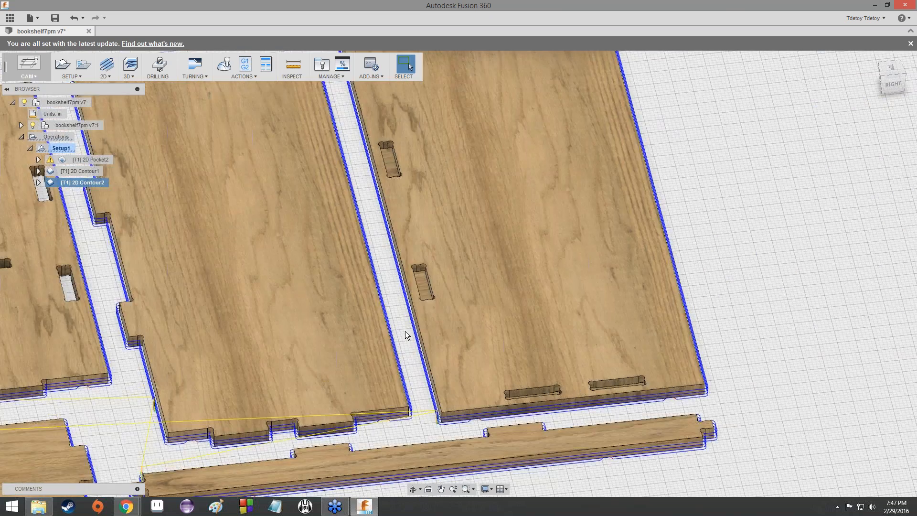
scroll(403, 340, "down", 8)
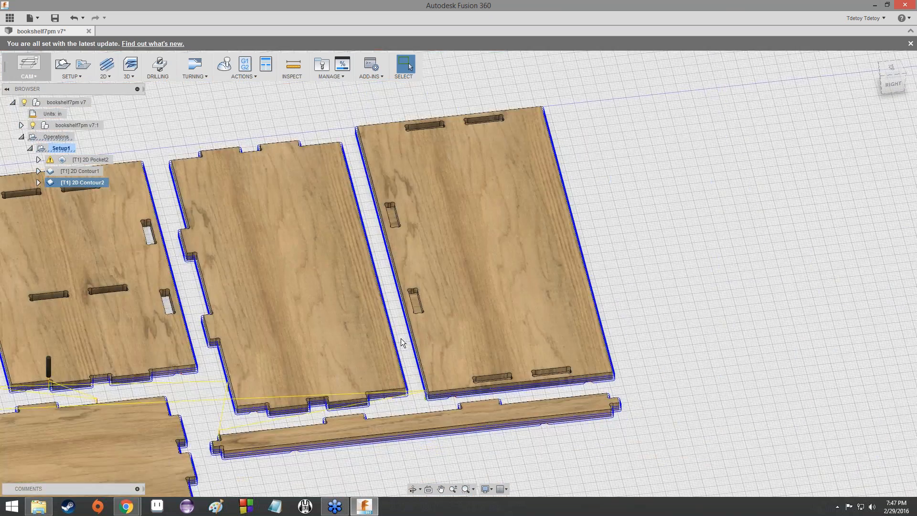
scroll(401, 342, "down", 2)
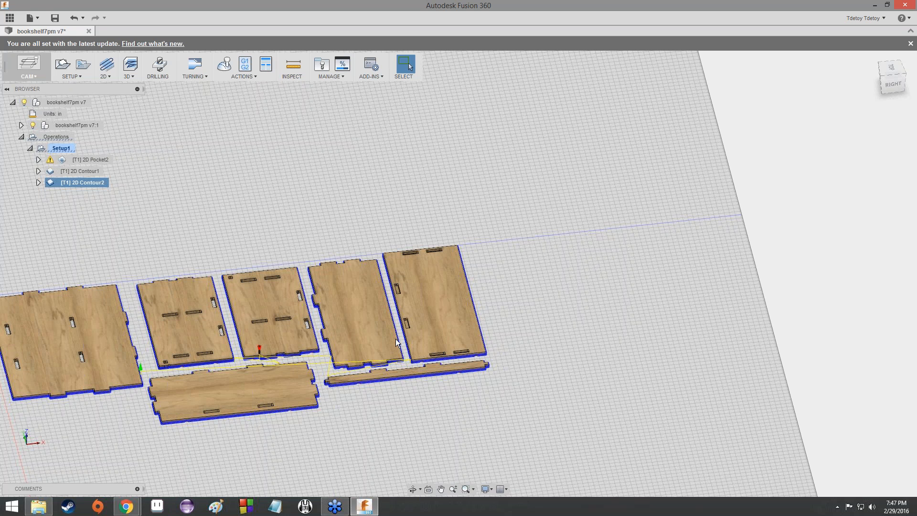
Start a simulation of all the toolpaths in Setup1.
left_click(60, 148)
scroll(229, 193, "down", 1)
middle_click_drag(193, 310, 314, 277)
scroll(314, 276, "up", 2)
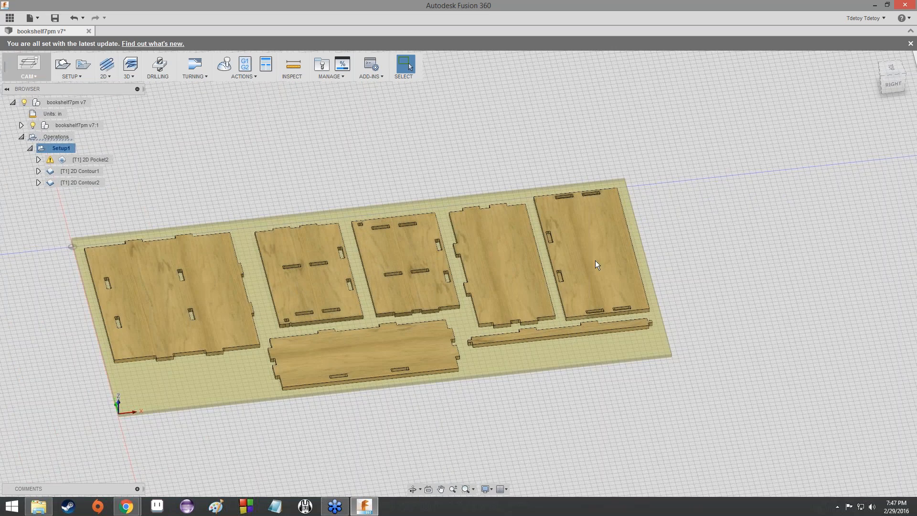
left_click(228, 68)
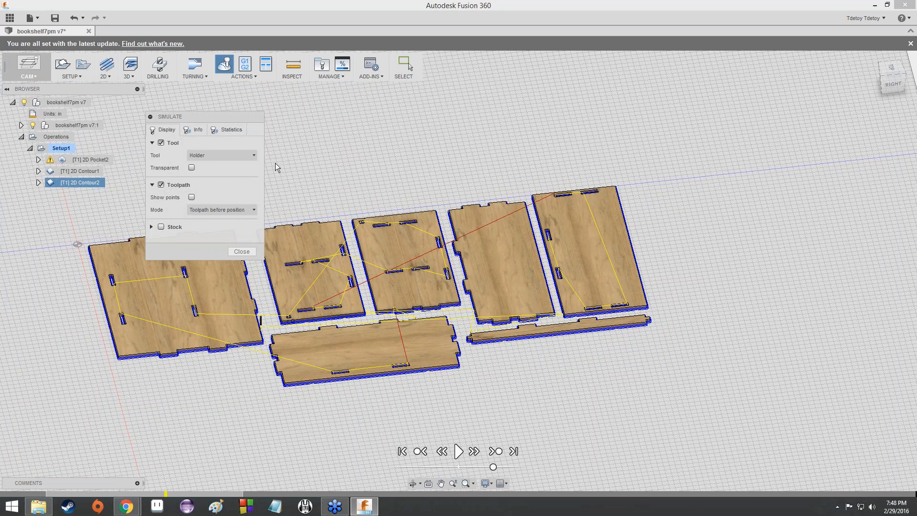
Move the simulation settings clear of the slotted panels and display the stock in the simulation.
left_click_drag(225, 119, 661, 309)
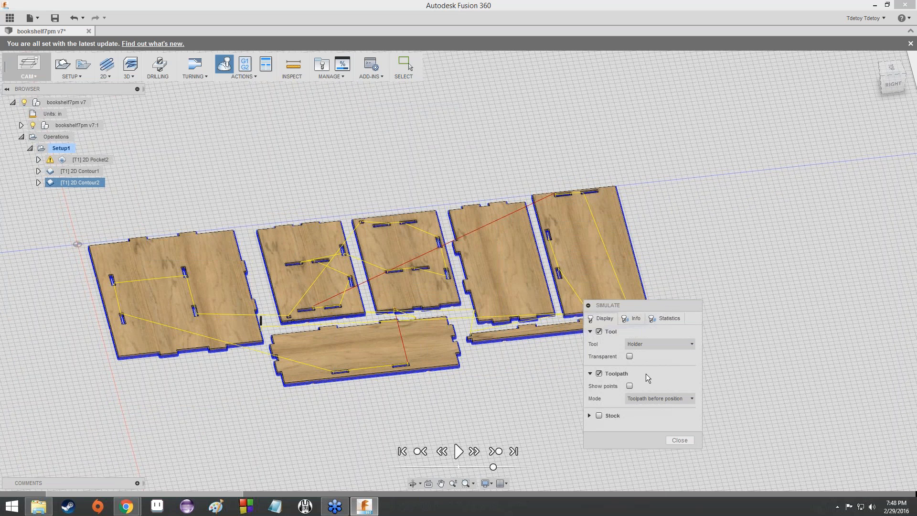
left_click(600, 416)
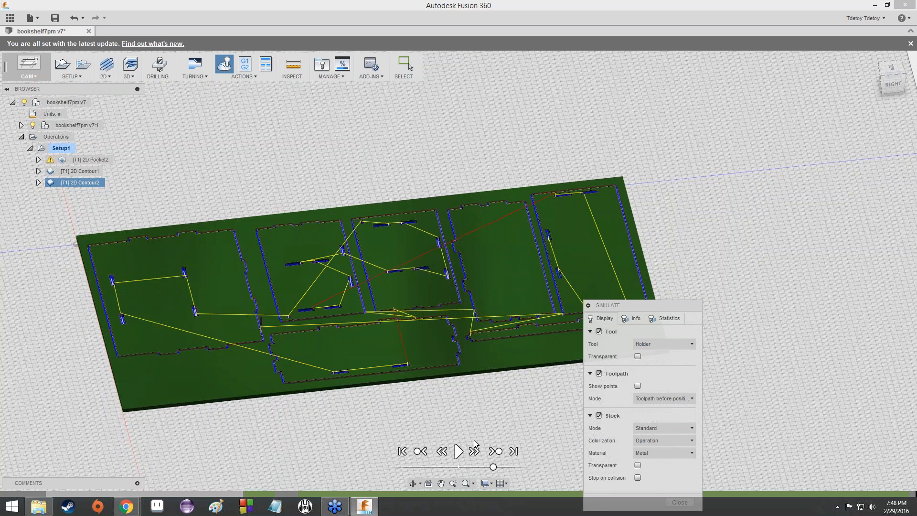
mouse_move(894, 76)
left_mouse_down()
mouse_move(909, 103)
mouse_move(893, 75)
left_mouse_up()
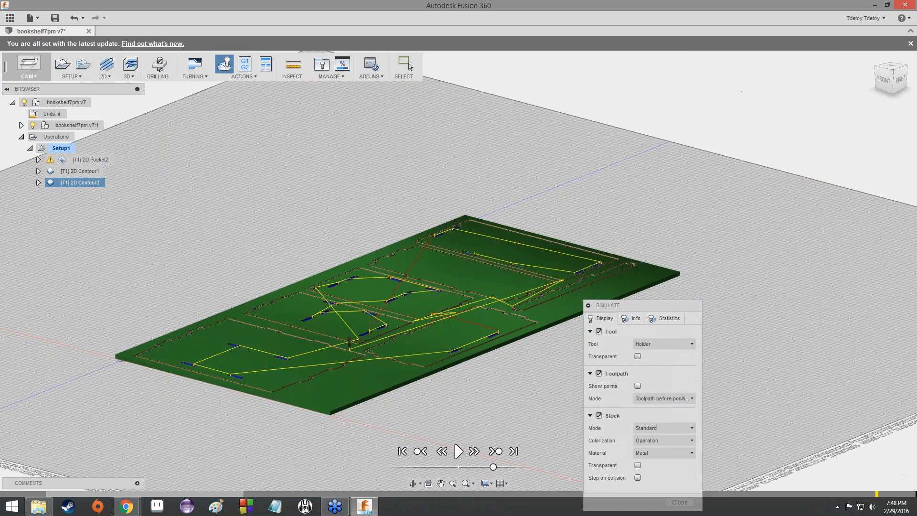
Rewind the simulation to the start of the 2D Pocket2 operation and play it from a steeper view of the sheet.
left_click(3, 494)
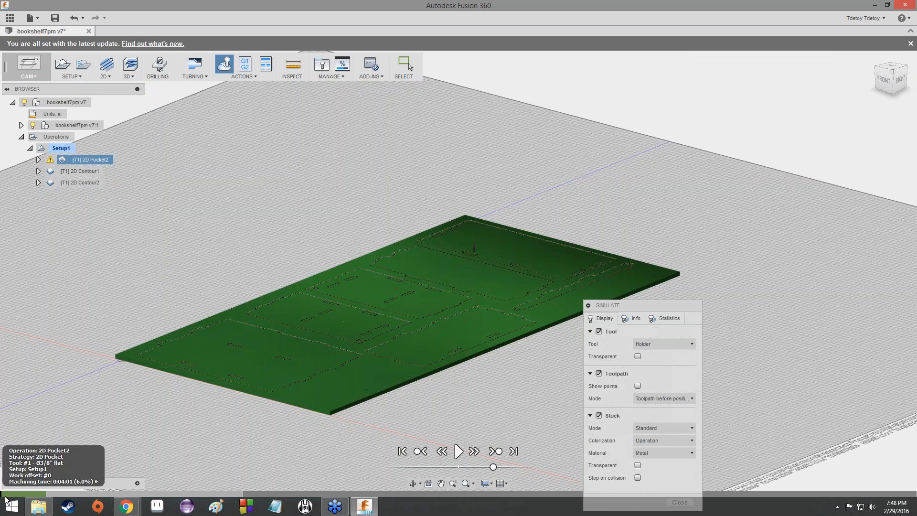
left_click_drag(901, 87, 913, 101)
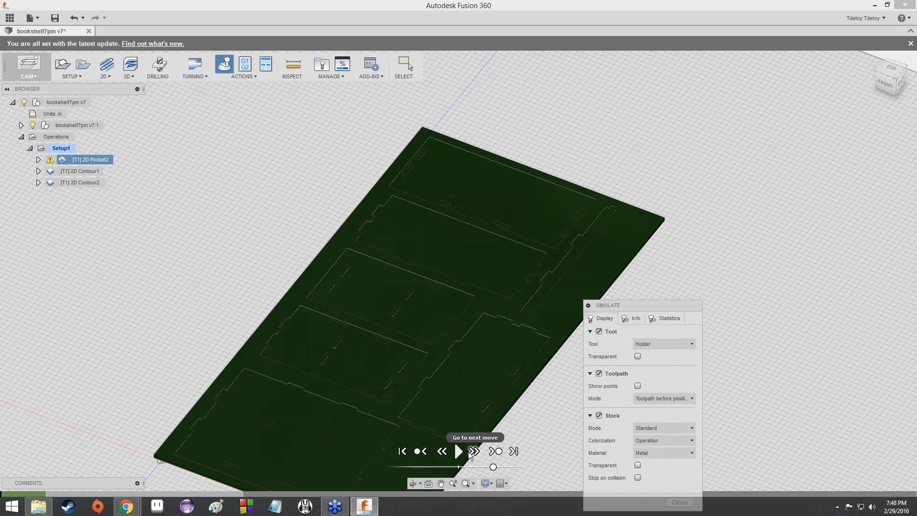
left_click(458, 451)
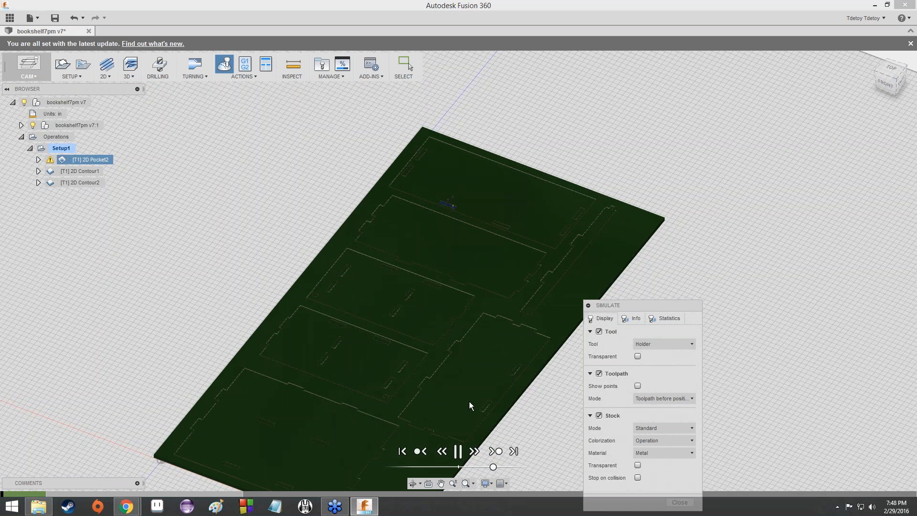
Examine the simulated 2D Pocket2 passes as the tool cuts the first slots of the panel at the sheet's far end.
scroll(526, 206, "up", 5)
scroll(424, 205, "up", 3)
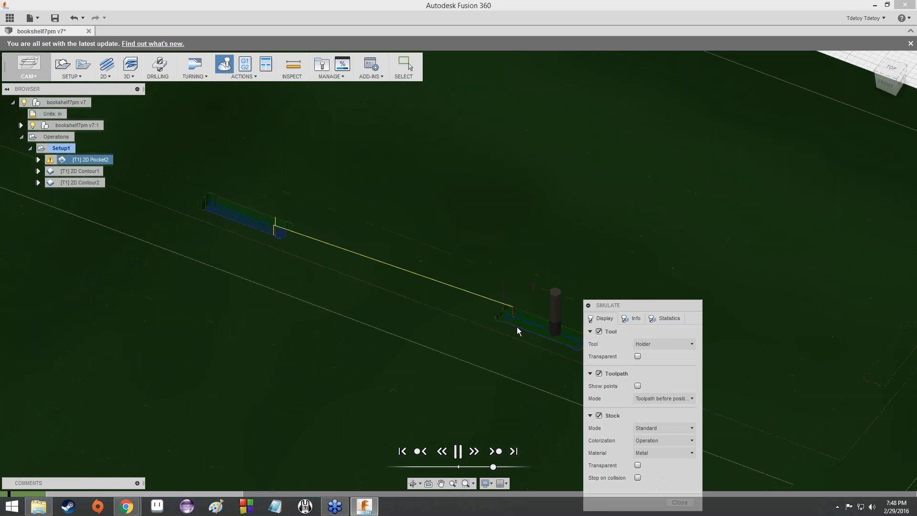
scroll(516, 328, "down", 2)
middle_click_drag(517, 328, 389, 289)
scroll(447, 291, "up", 3)
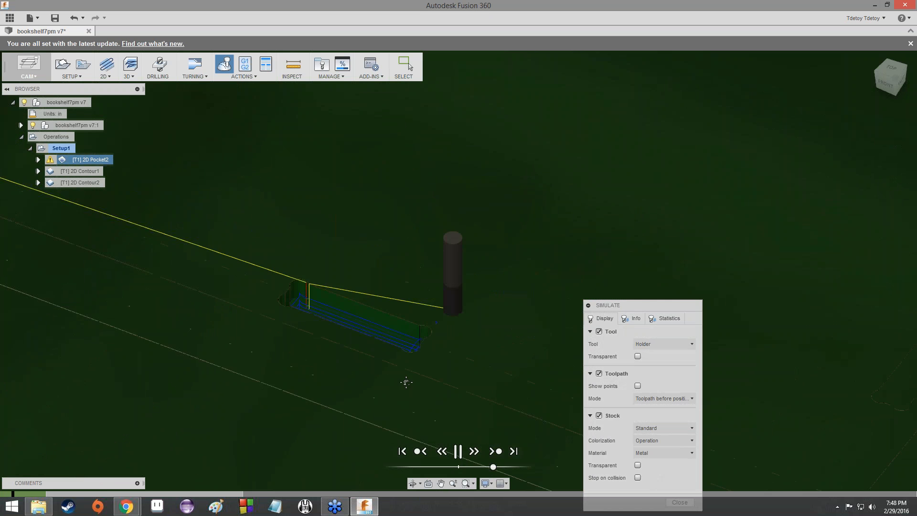
scroll(454, 338, "down", 5)
scroll(397, 262, "up", 2)
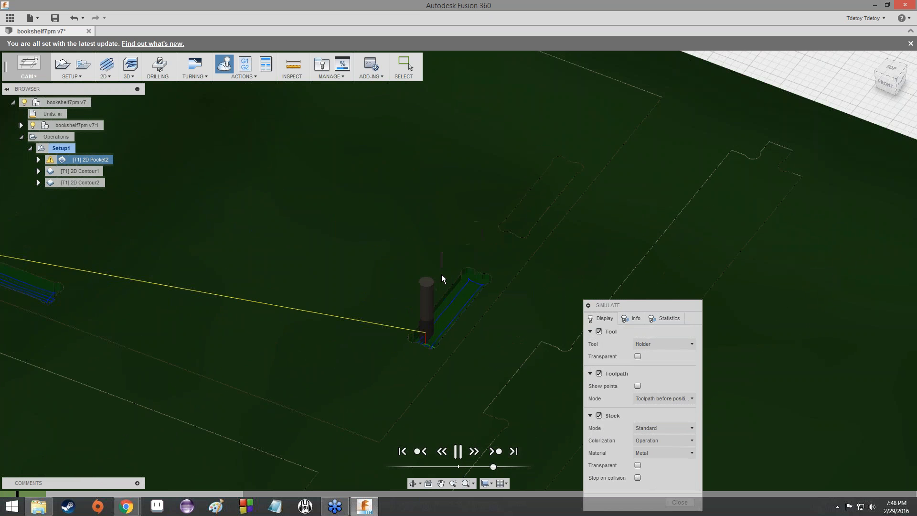
scroll(442, 274, "up", 1)
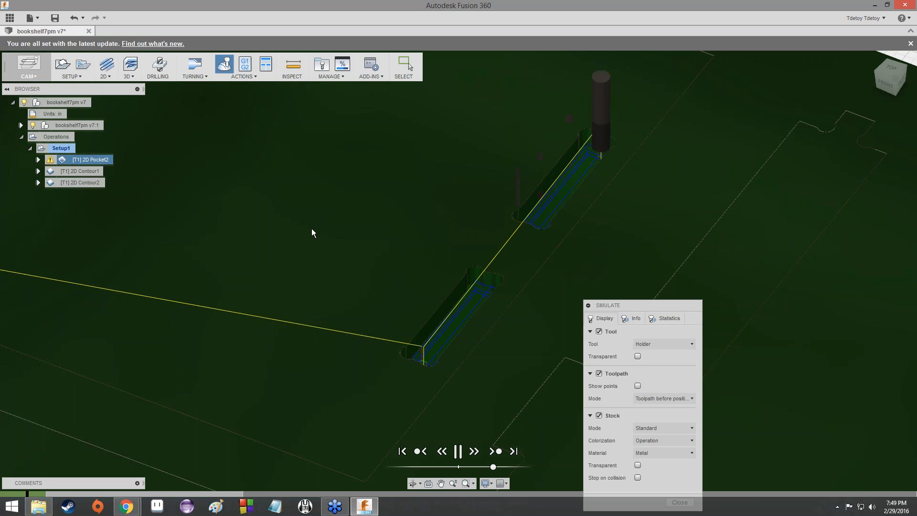
Follow the pocket simulation to the remaining slots near the far corner of the stock.
scroll(310, 231, "down", 4)
middle_click_drag(309, 232, 558, 324)
scroll(487, 291, "down", 1)
middle_click_drag(485, 291, 582, 365)
scroll(514, 321, "down", 2)
scroll(430, 286, "up", 4)
middle_click_drag(173, 186, 386, 311)
scroll(386, 312, "down", 1)
middle_click_drag(329, 308, 440, 348)
scroll(441, 348, "down", 2)
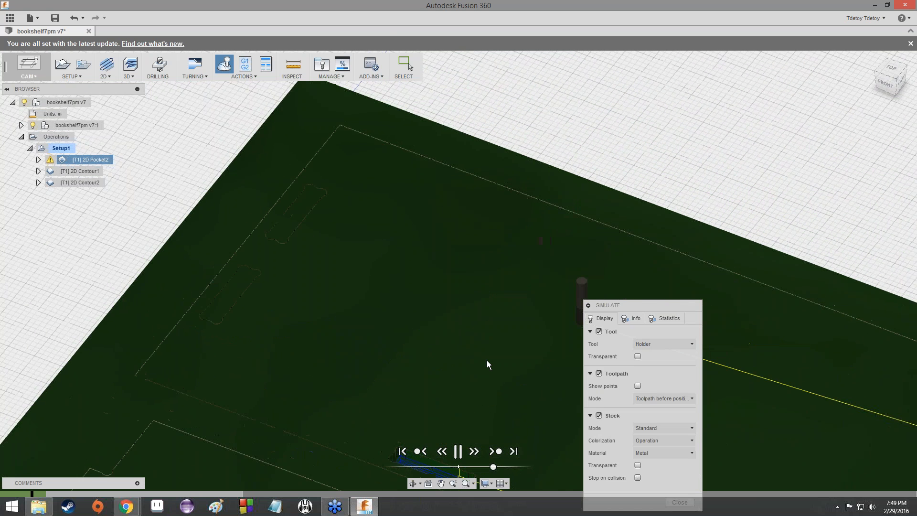
scroll(440, 348, "up", 2)
middle_click_drag(364, 278, 416, 340)
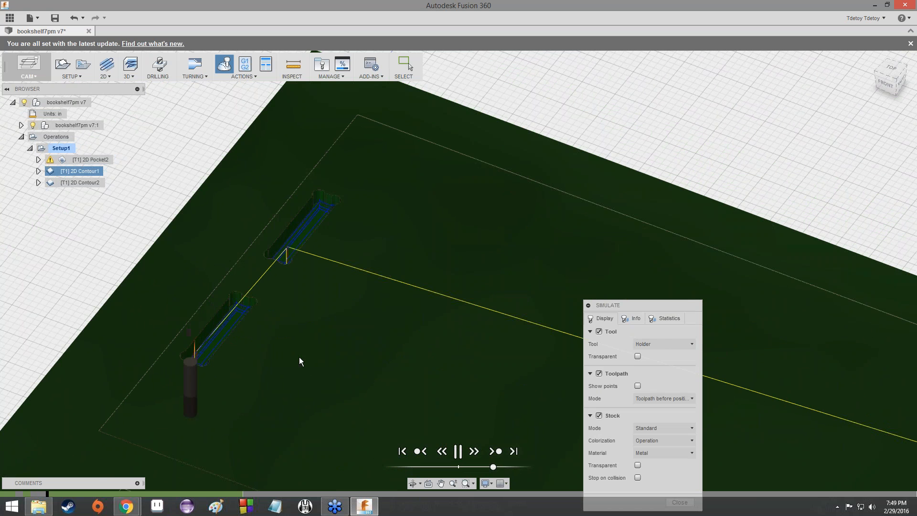
Follow the simulated 2D Contour1 operation as it cuts the slots in the middle panels.
middle_click_drag(288, 323, 304, 167)
middle_click_drag(329, 363, 396, 199)
middle_click_drag(354, 374, 402, 253)
middle_click_drag(355, 393, 366, 319)
scroll(415, 226, "down", 2)
middle_click_drag(414, 226, 384, 400)
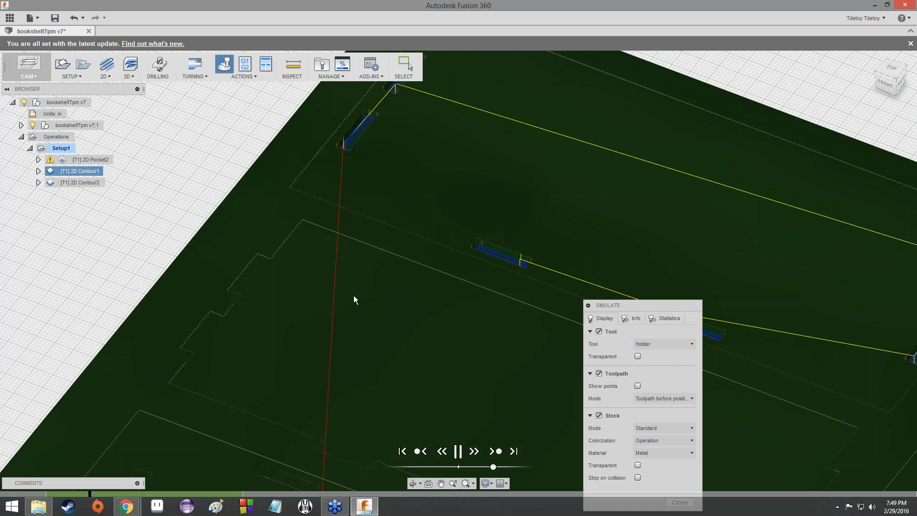
scroll(371, 365, "down", 2)
middle_click_drag(371, 365, 425, 173)
middle_click_drag(361, 402, 422, 272)
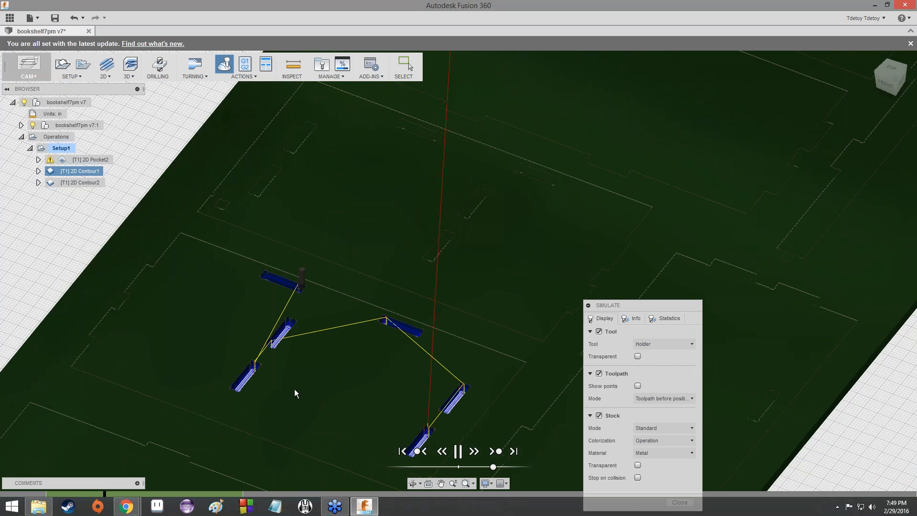
Speed up the simulation through the middle panels' slots, and slow it to follow the last 2D Contour1 slot cuts.
mouse_move(493, 468)
left_mouse_down()
mouse_move(469, 468)
mouse_move(529, 463)
mouse_move(499, 467)
left_mouse_up()
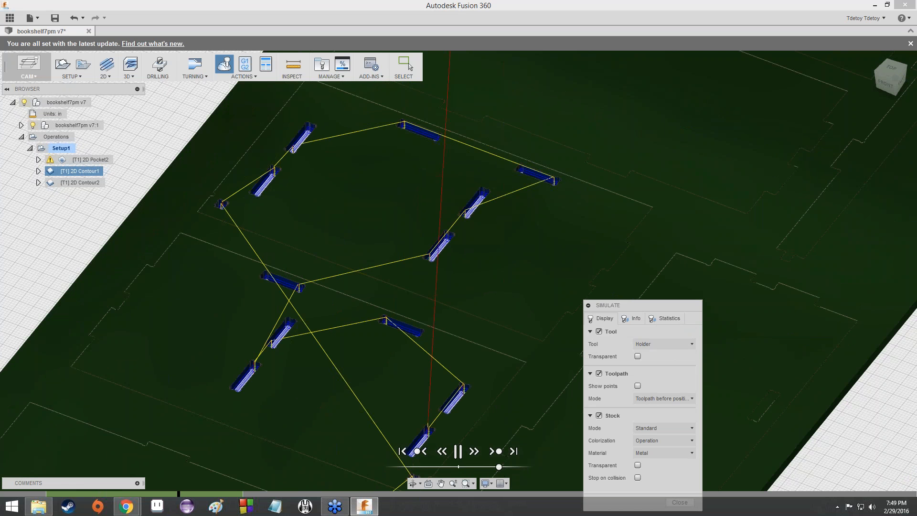
scroll(427, 406, "down", 1)
middle_click_drag(428, 406, 460, 184)
mouse_move(499, 466)
left_mouse_down()
mouse_move(414, 467)
mouse_move(510, 469)
mouse_move(481, 467)
left_mouse_up()
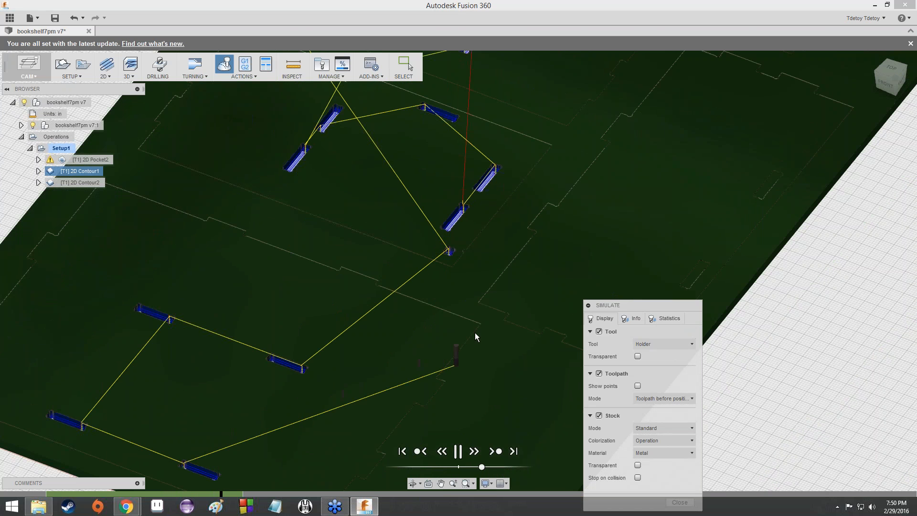
scroll(488, 349, "down", 3)
middle_click_drag(488, 349, 353, 382)
scroll(412, 372, "up", 5)
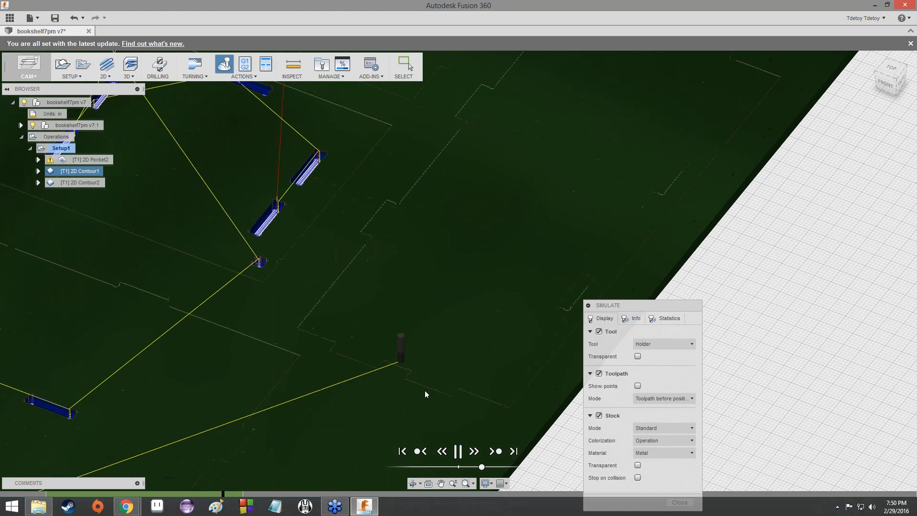
scroll(499, 328, "down", 2)
middle_click_drag(498, 328, 385, 402)
mouse_move(481, 469)
left_mouse_down()
mouse_move(503, 474)
mouse_move(480, 472)
left_mouse_up()
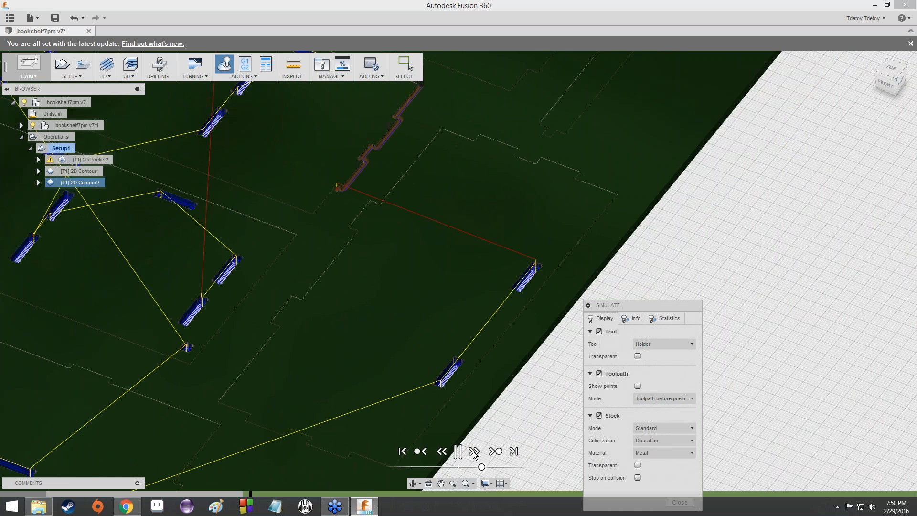
Examine the first depth passes of 2D Contour2 around the slotted panel, close up at the notched corner.
scroll(387, 244, "down", 1)
middle_click_drag(387, 244, 524, 390)
scroll(478, 323, "down", 1)
scroll(478, 323, "up", 2)
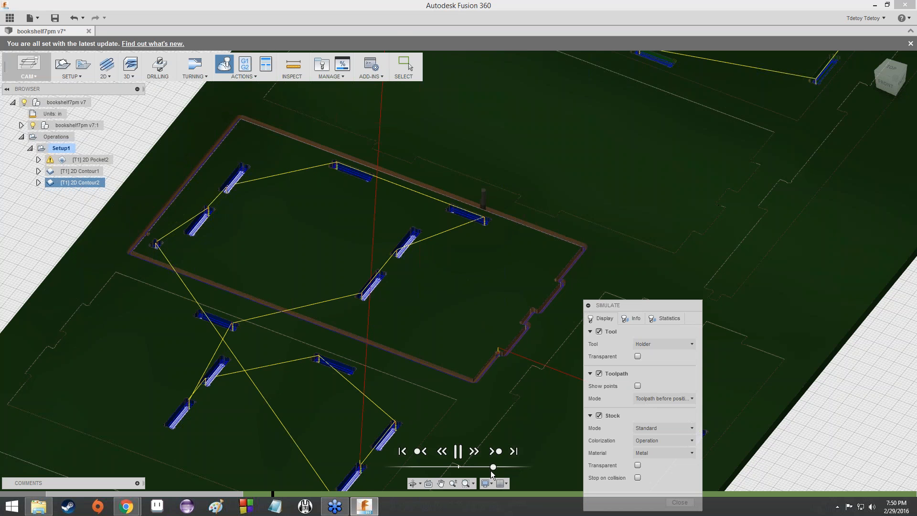
scroll(527, 363, "down", 2)
scroll(516, 357, "up", 6)
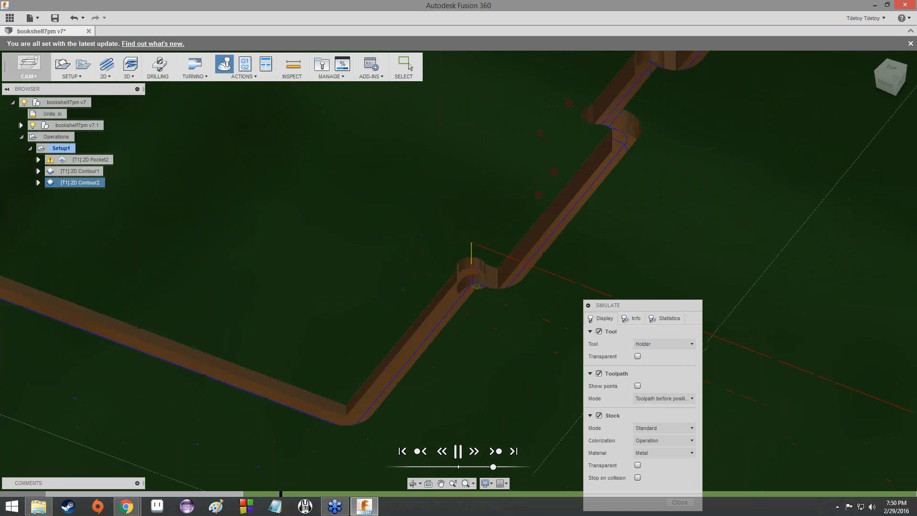
scroll(468, 336, "up", 4)
left_click_drag(892, 86, 898, 94)
scroll(475, 412, "down", 2)
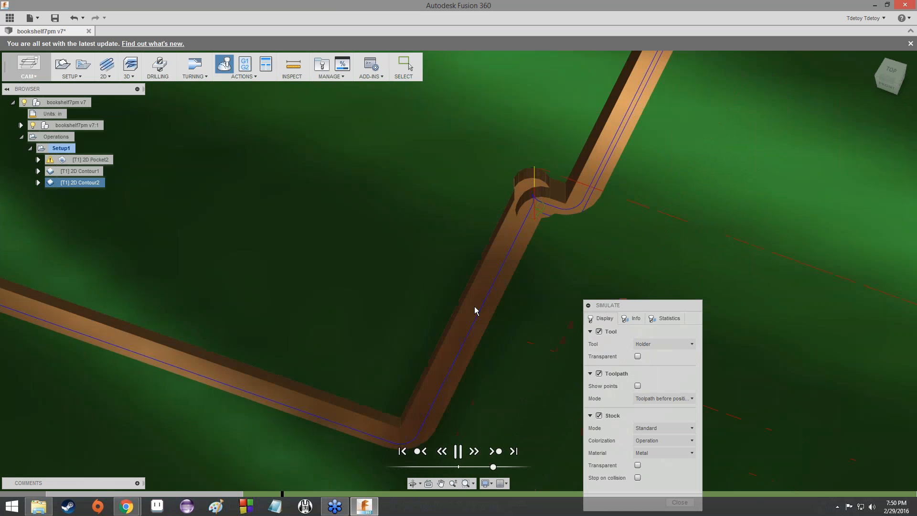
scroll(469, 368, "down", 5)
scroll(469, 367, "up", 5)
scroll(468, 365, "up", 2)
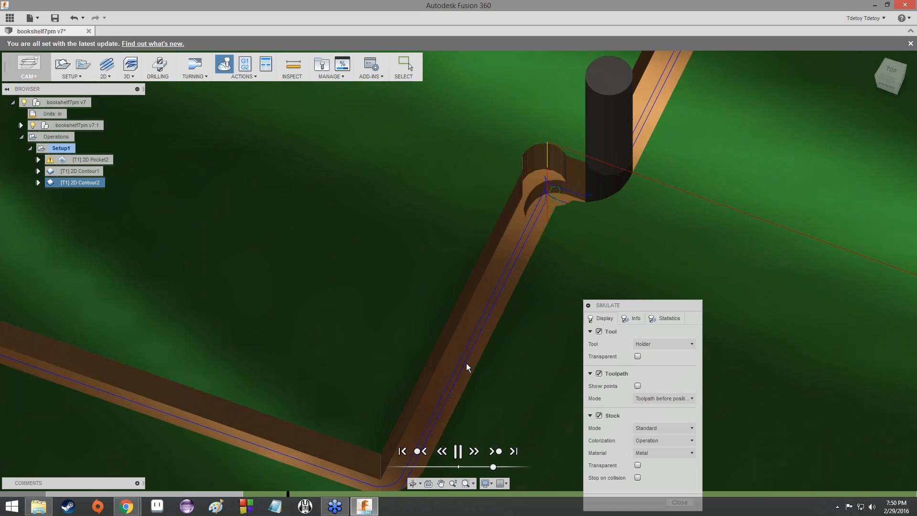
Slow the simulation and examine the tab forming in the outline groove beside the panel's corner.
mouse_move(493, 467)
left_mouse_down()
mouse_move(510, 468)
mouse_move(418, 467)
mouse_move(498, 467)
mouse_move(482, 467)
left_mouse_up()
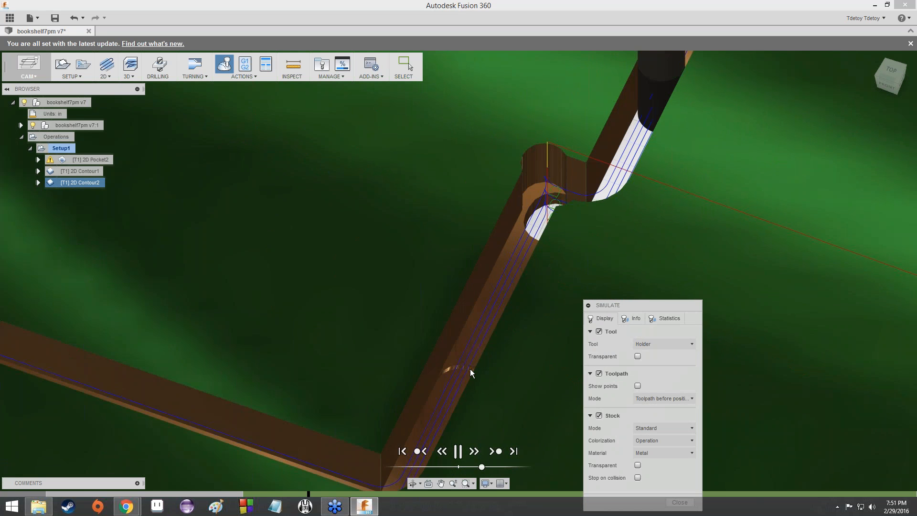
scroll(470, 367, "up", 5)
scroll(471, 366, "up", 3)
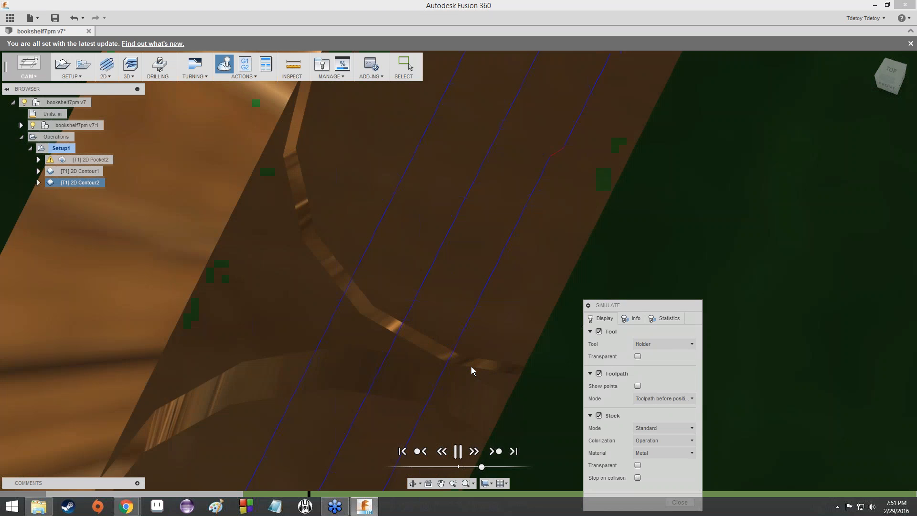
scroll(470, 366, "down", 3)
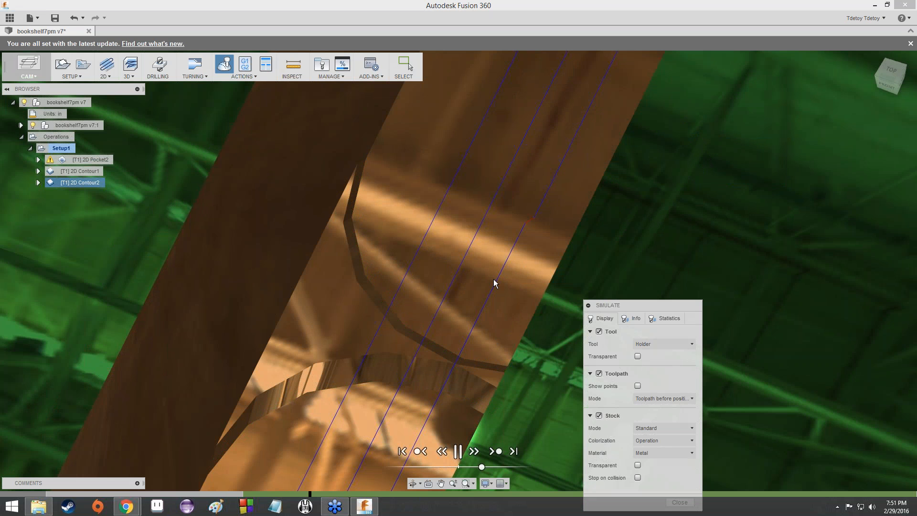
scroll(493, 281, "down", 5)
scroll(493, 284, "down", 4)
scroll(492, 284, "down", 8)
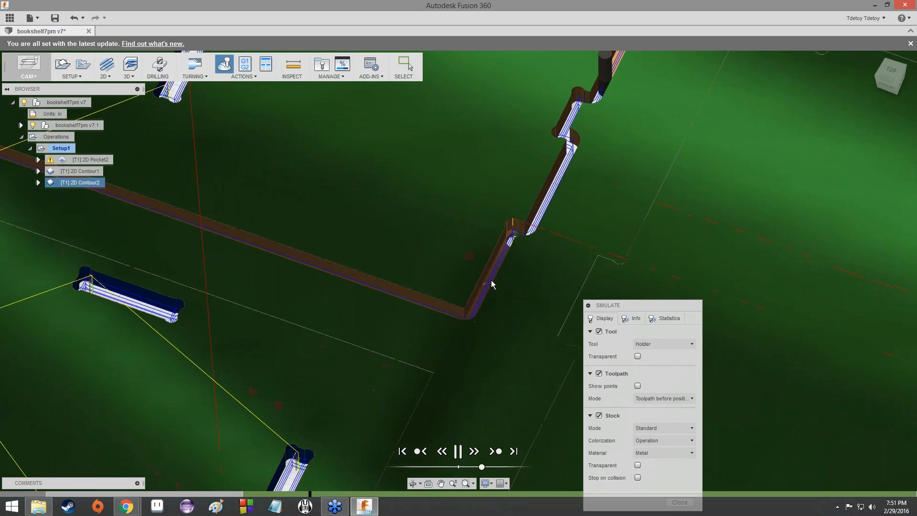
scroll(492, 284, "down", 5)
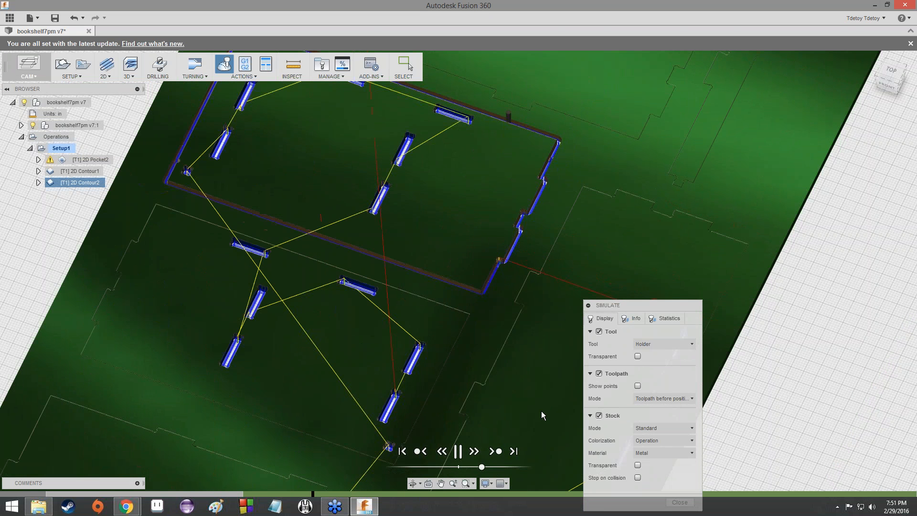
Slow the playback further and examine the final outline pass cutting through the stock around the triangular tab.
mouse_move(482, 467)
left_mouse_down()
mouse_move(493, 468)
mouse_move(476, 467)
left_mouse_up()
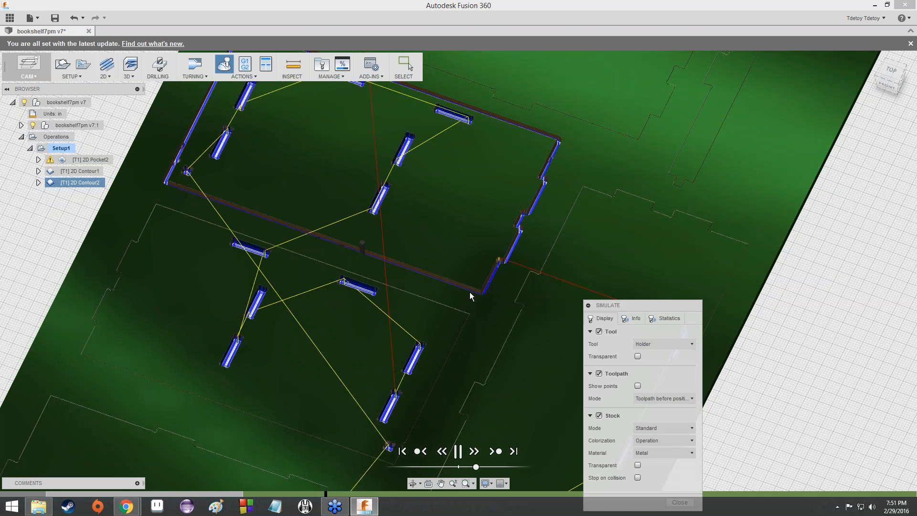
scroll(489, 262, "up", 10)
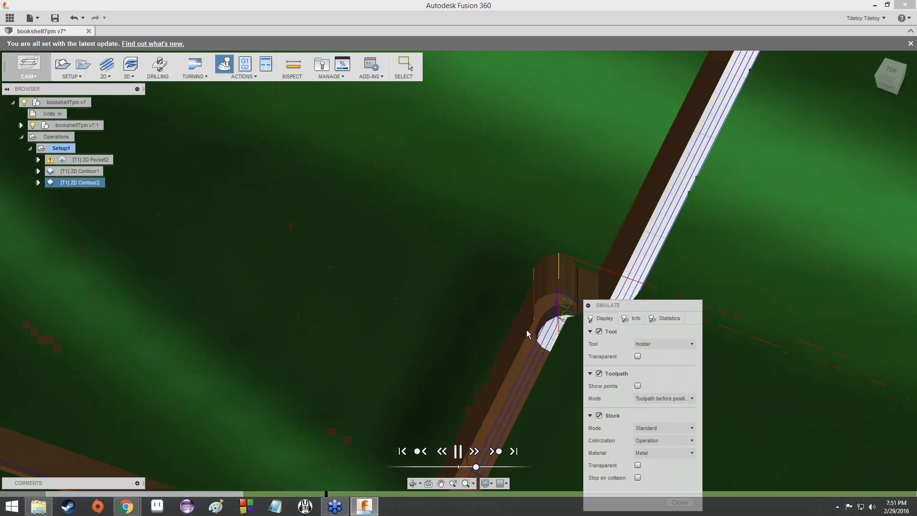
scroll(535, 165, "down", 3)
scroll(535, 165, "up", 3)
scroll(533, 165, "down", 3)
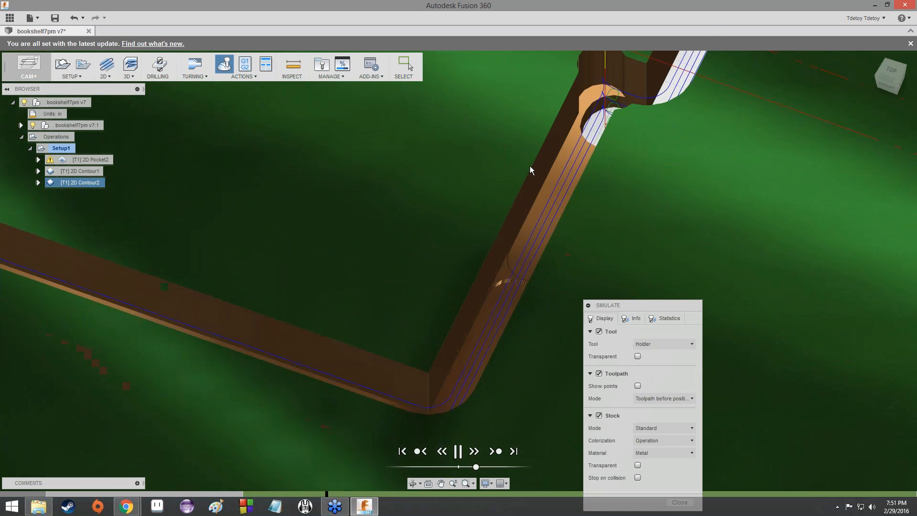
scroll(529, 170, "down", 1)
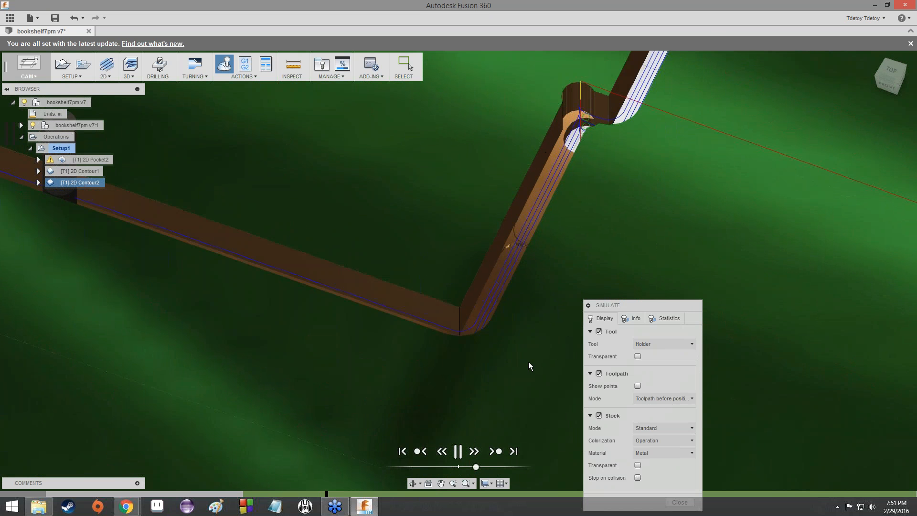
mouse_move(475, 470)
left_mouse_down()
mouse_move(486, 473)
mouse_move(476, 470)
left_mouse_up()
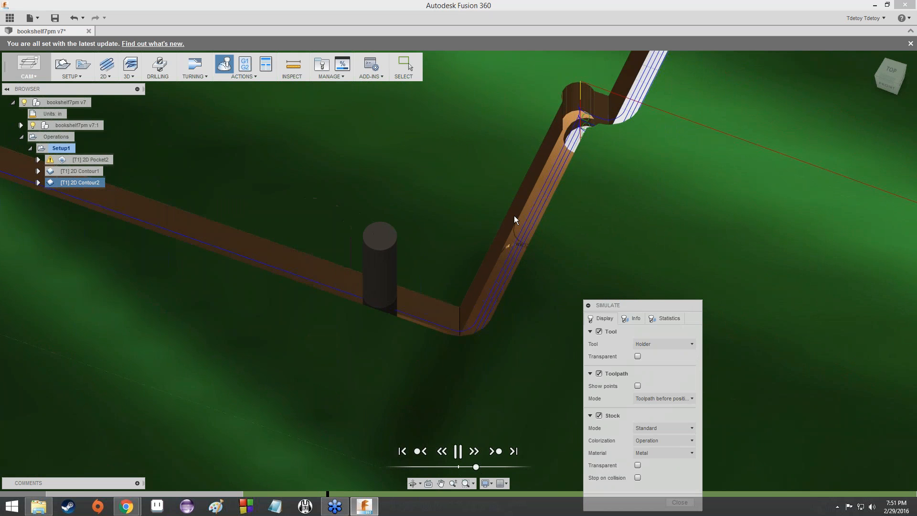
scroll(575, 167, "up", 1)
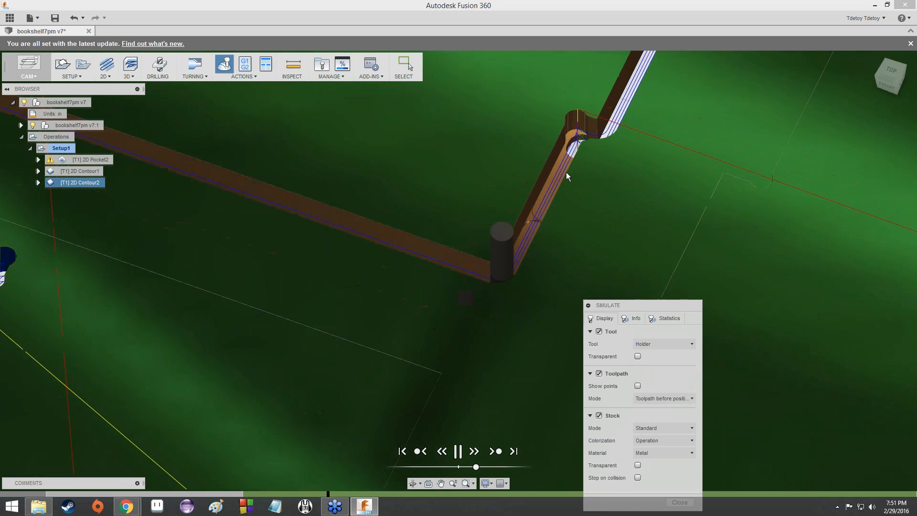
scroll(557, 176, "up", 3)
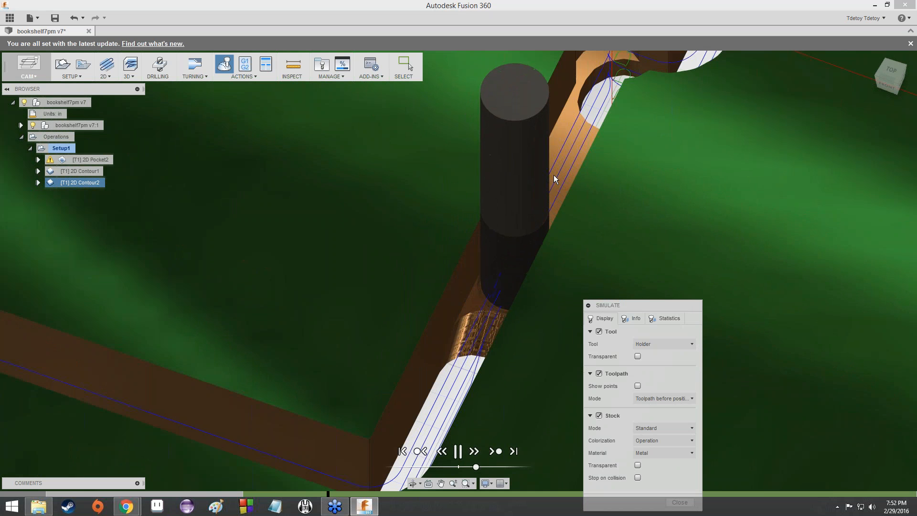
scroll(554, 175, "up", 2)
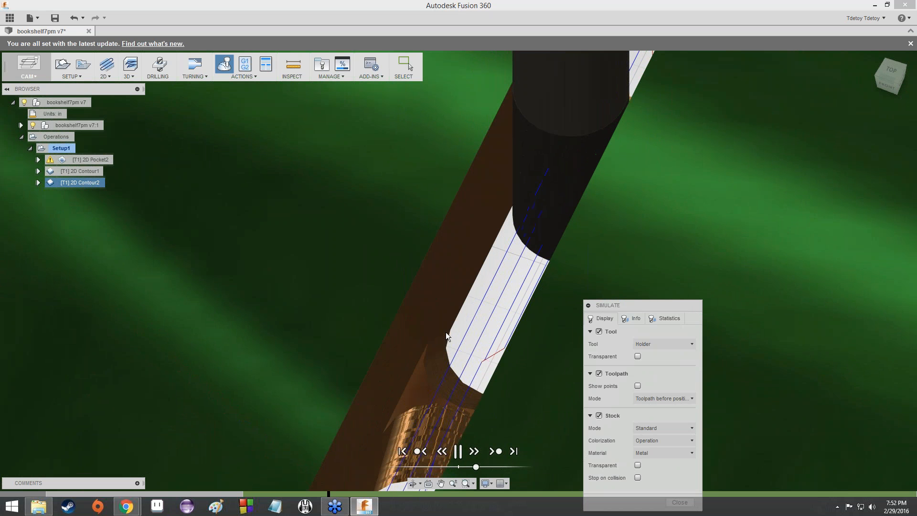
middle_click_drag(524, 249, 526, 286)
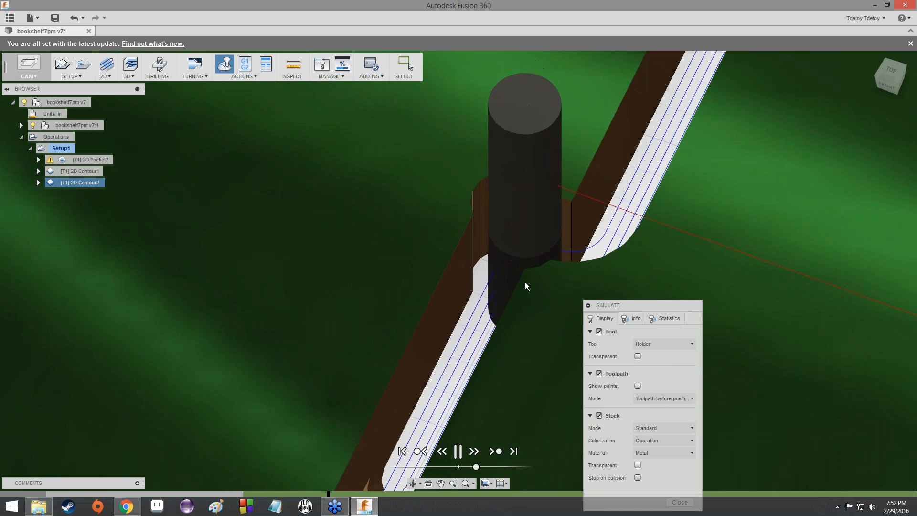
Speed the simulation up again and follow the outline cut on the neighbouring notched panel.
scroll(525, 285, "down", 4)
left_click_drag(476, 467, 500, 467)
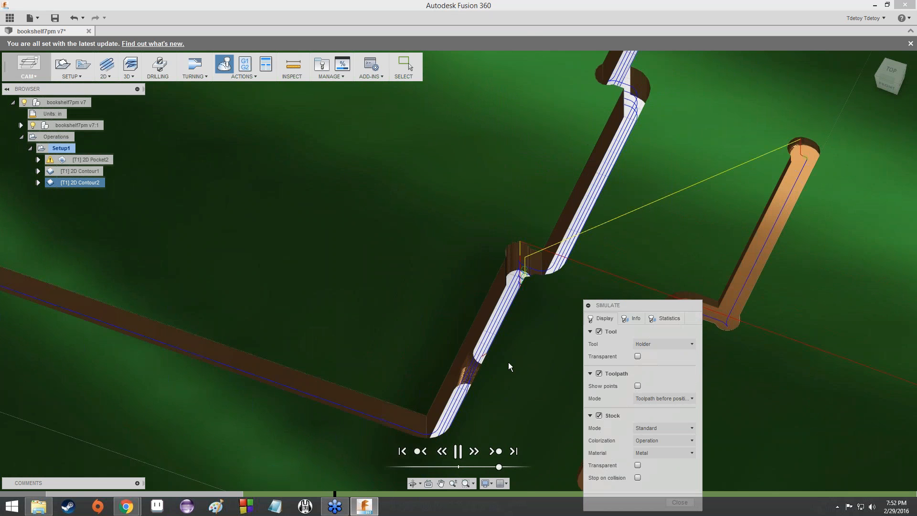
scroll(507, 364, "down", 8)
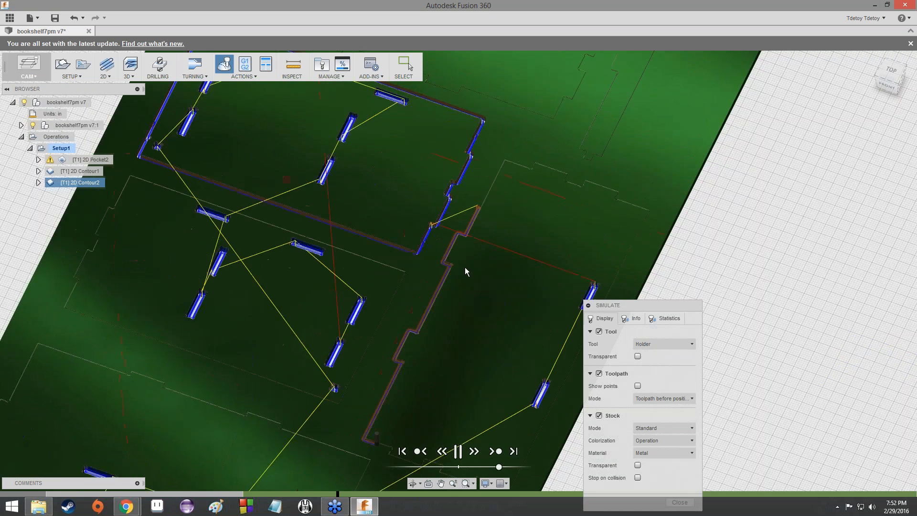
Run the simulation at maximum speed and follow the remaining panel outlines being cut across the whole sheet.
scroll(465, 271, "down", 2)
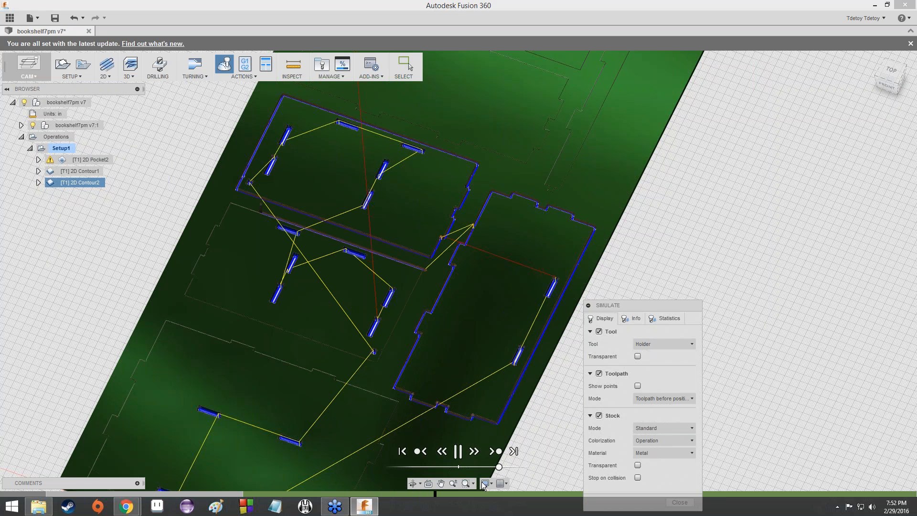
left_click_drag(499, 466, 516, 468)
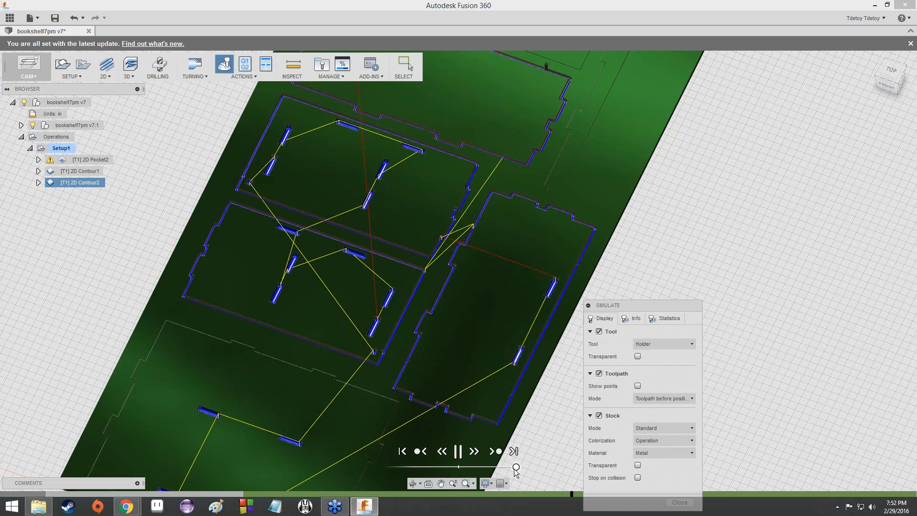
scroll(472, 320, "down", 3)
scroll(472, 320, "down", 2)
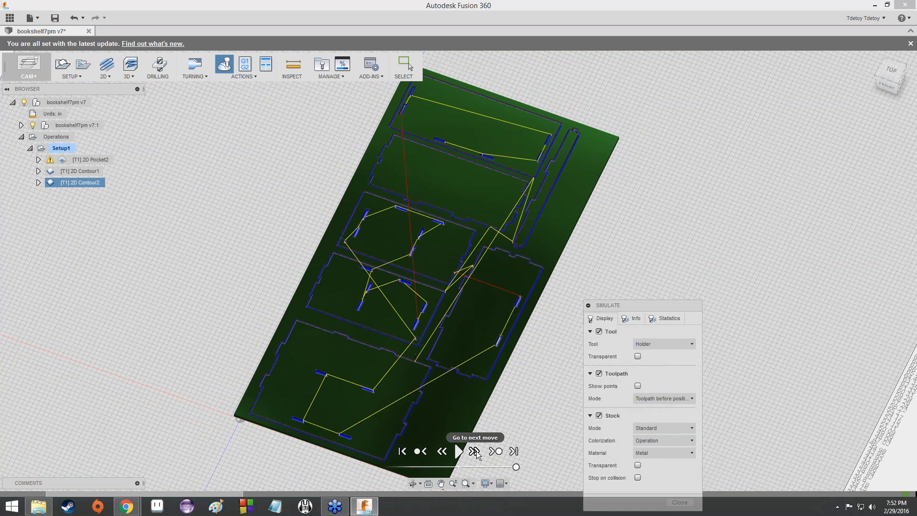
Return the simulation speed to the middle of its range and close the simulation.
left_click_drag(516, 466, 458, 467)
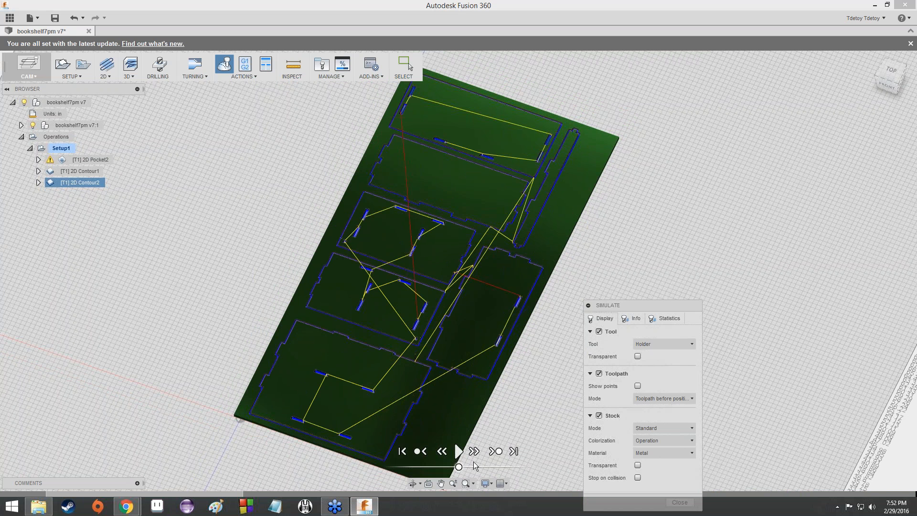
left_click_drag(634, 310, 535, 214)
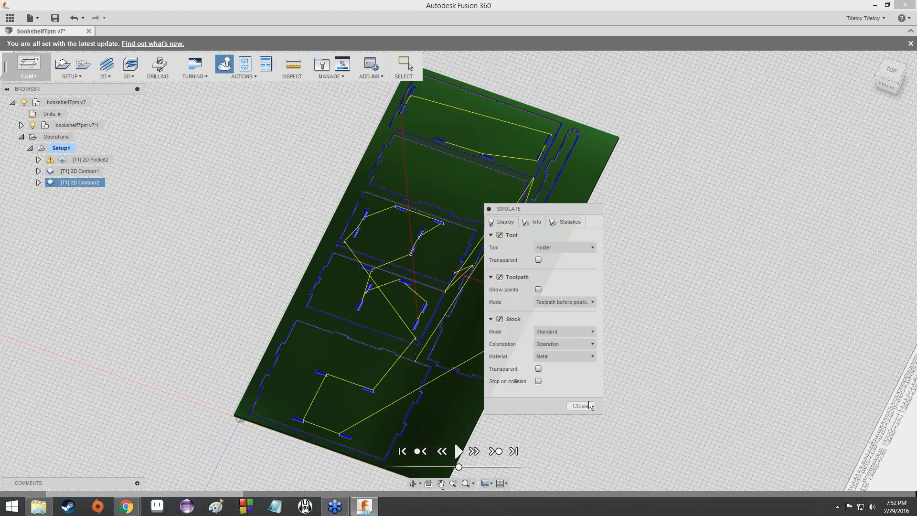
left_click(581, 406)
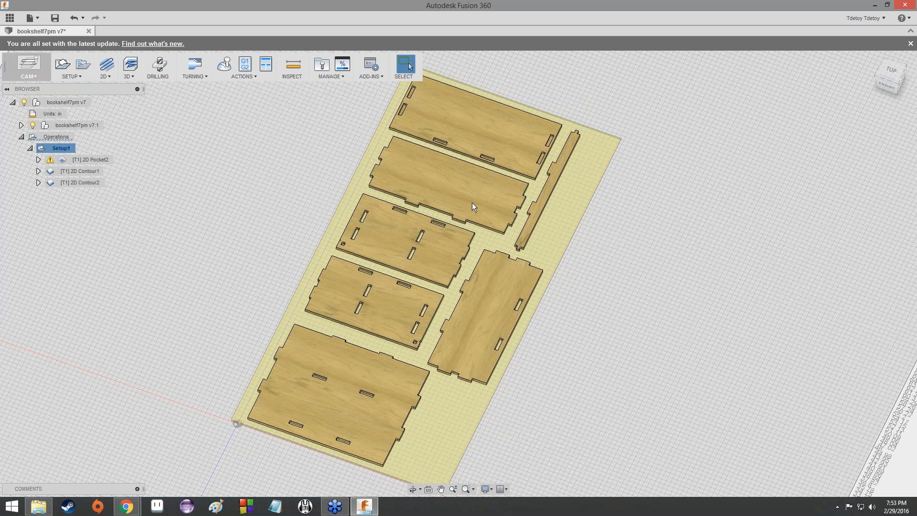
Start post processing Setup1, reset the post processor folder to the system default and select the shopbot iso.cps - ShopBot ISO post.
left_click(243, 71)
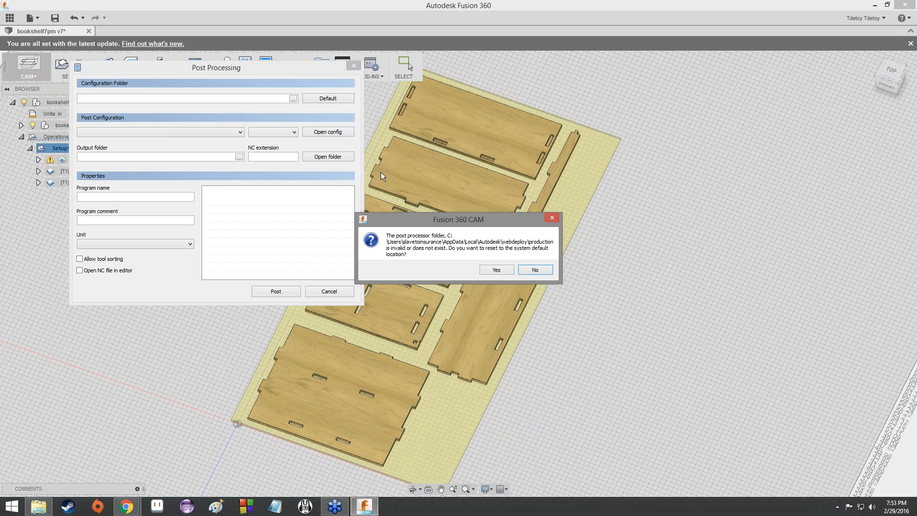
left_click(496, 270)
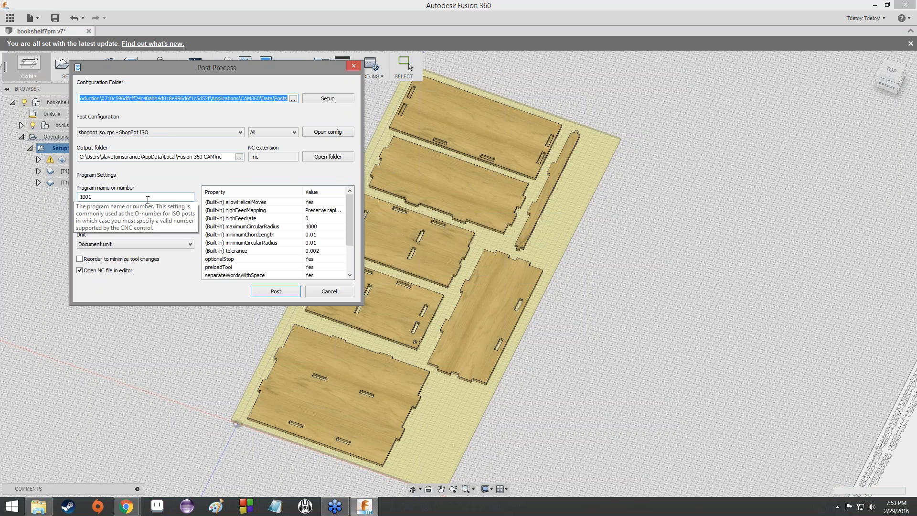
left_click(142, 133)
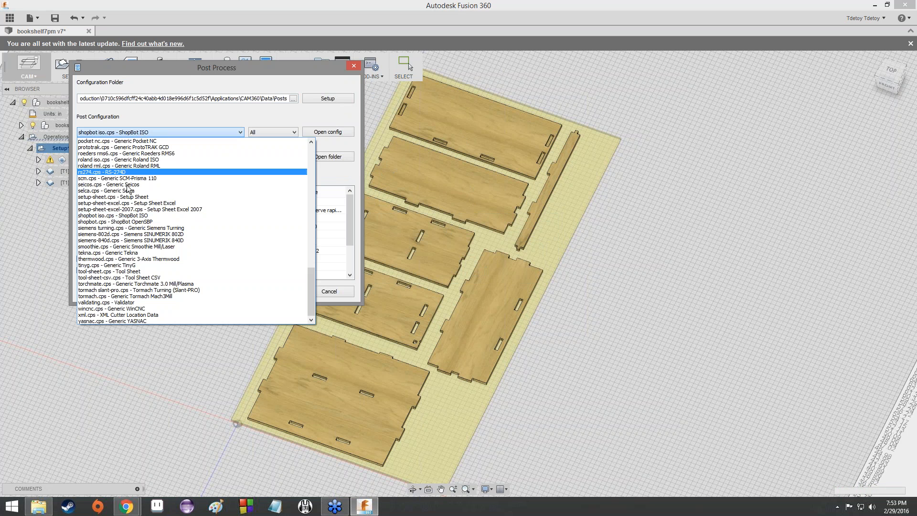
left_click(127, 216)
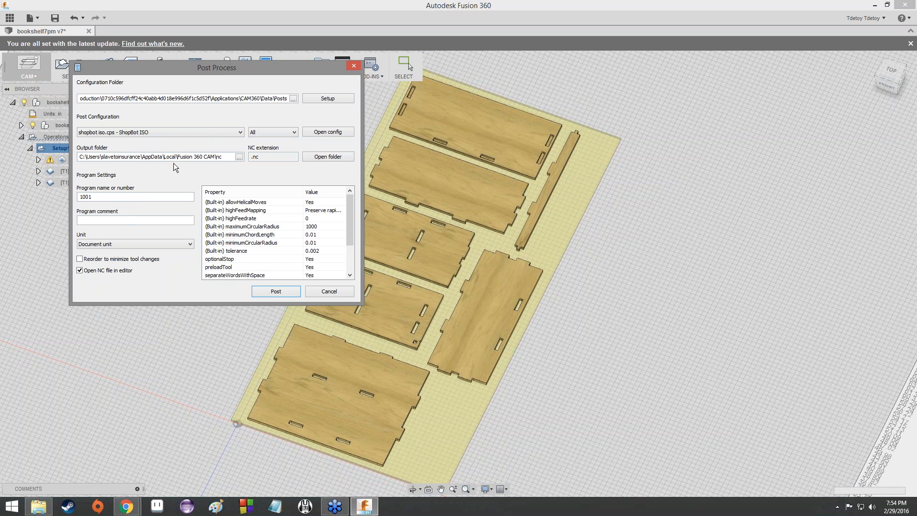
Set the post processor's output folder to the Desktop.
left_click(239, 157)
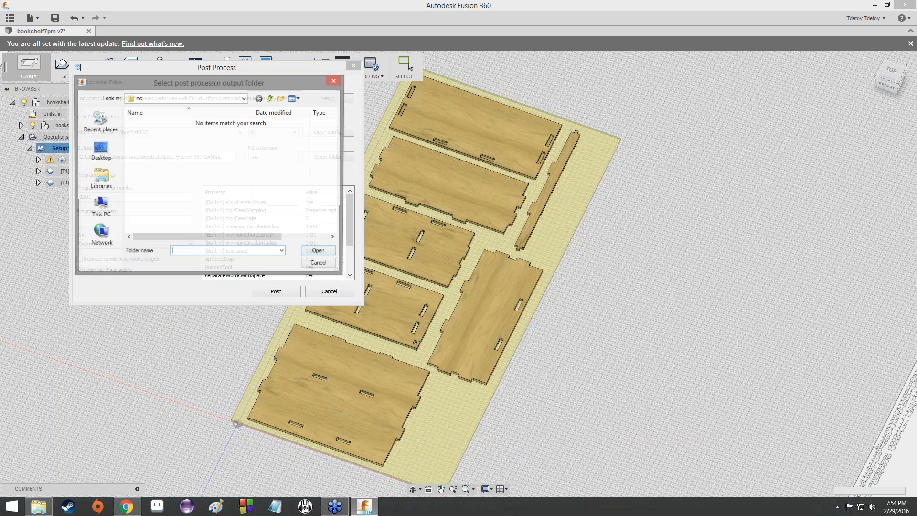
left_click(102, 150)
left_click(314, 248)
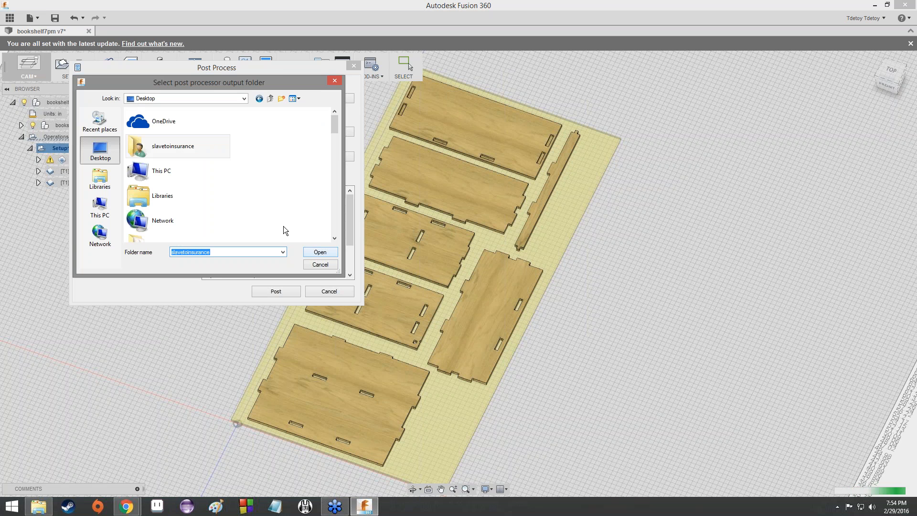
left_click(330, 129)
scroll(332, 143, "down", 12)
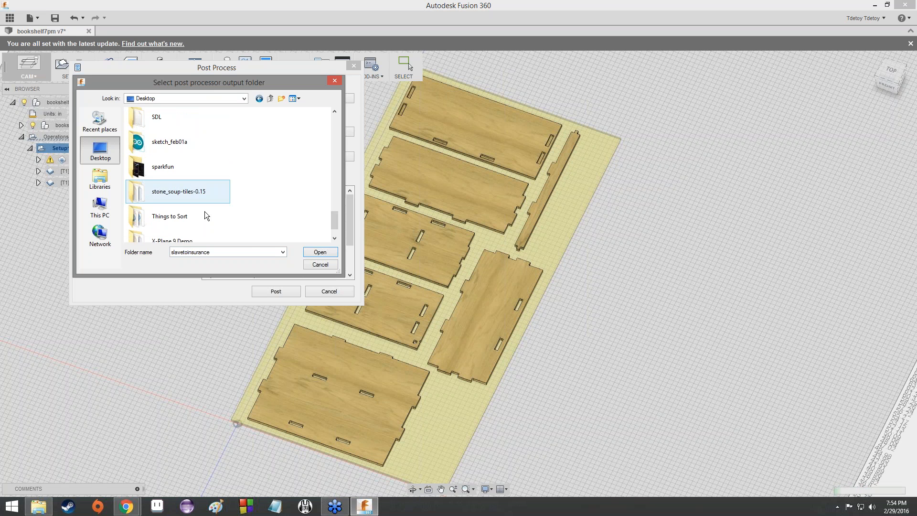
left_click(282, 252)
left_click(300, 260)
left_click(313, 253)
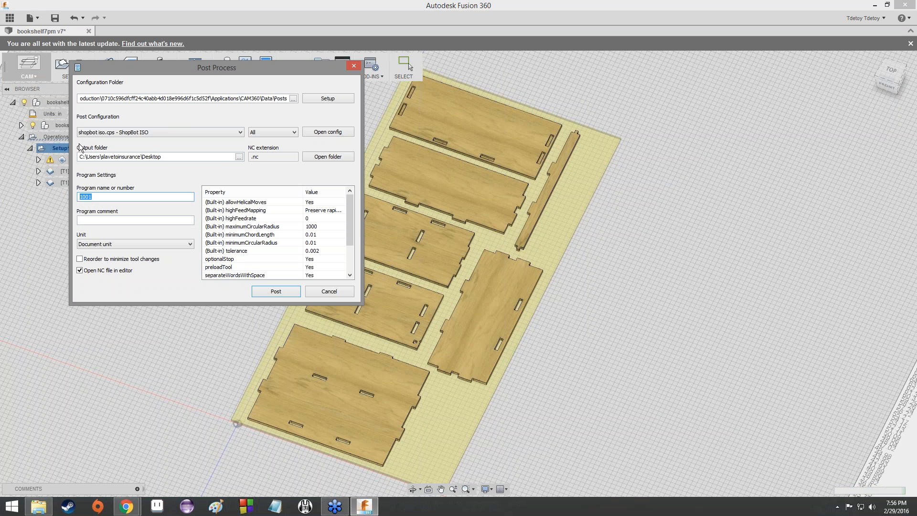
Name the program detoybookcase3_8, post it and save detoybookcase3_8.nc to the Desktop.
type("detoybookcase")
type("3_8")
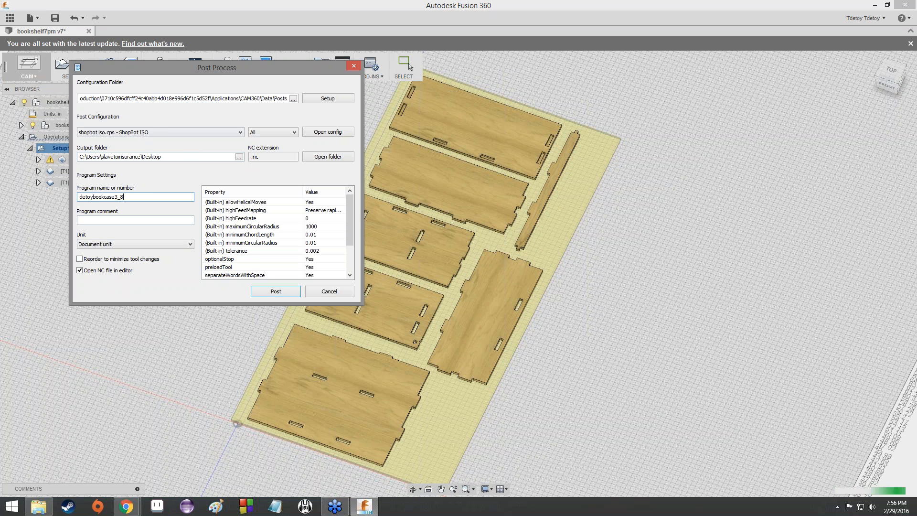
left_click(276, 291)
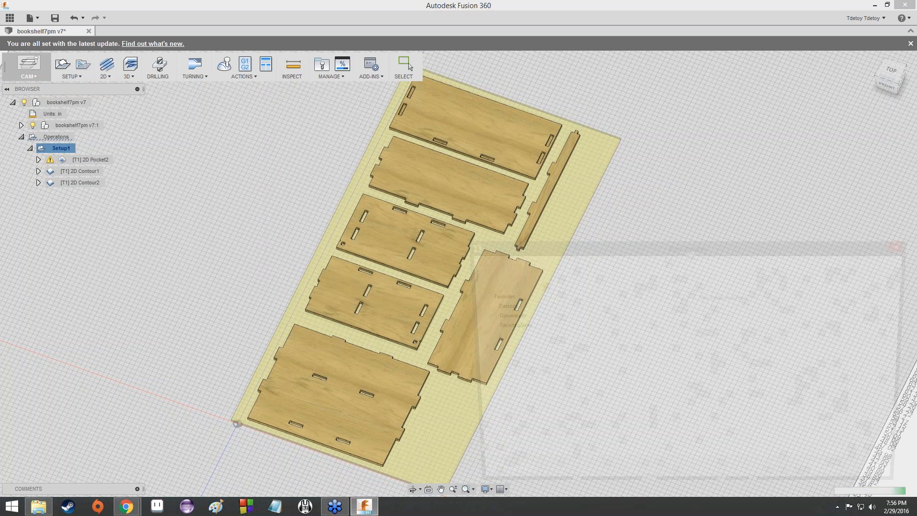
left_click_drag(545, 239, 293, 162)
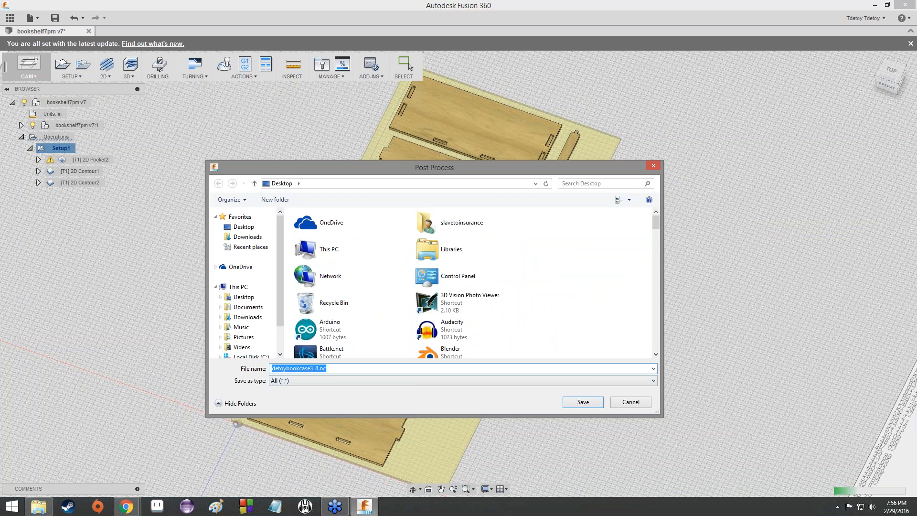
left_click(584, 402)
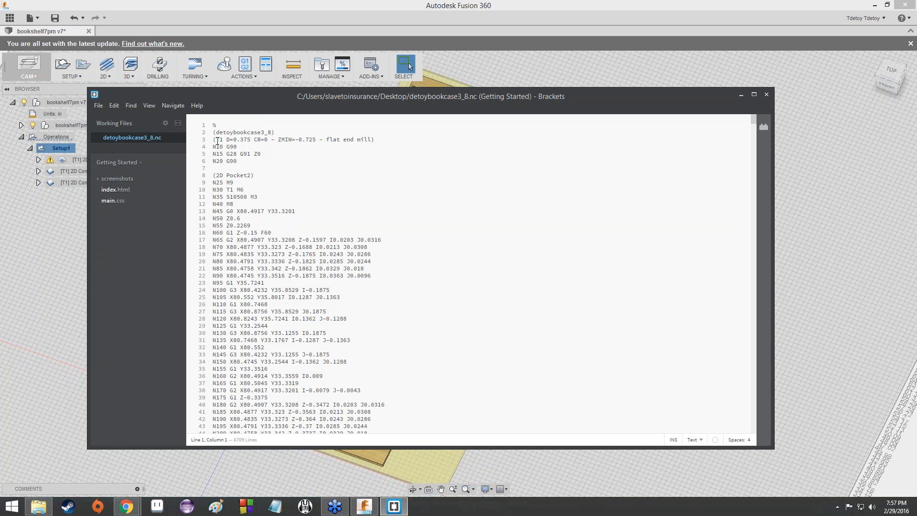
Examine the opening lines of the NC file, from the tool header to the first arc moves of 2D Pocket2.
left_click_drag(214, 147, 214, 204)
double_click(216, 183)
left_click(258, 219)
left_click_drag(281, 233, 372, 283)
Look through the coordinate and arc moves of the NC file down to around line 3650.
scroll(372, 282, "down", 20)
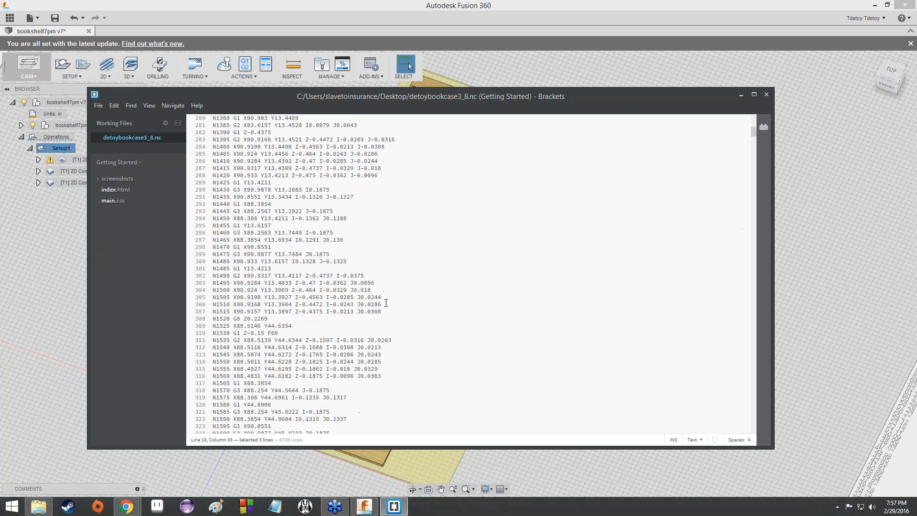
scroll(385, 307, "down", 20)
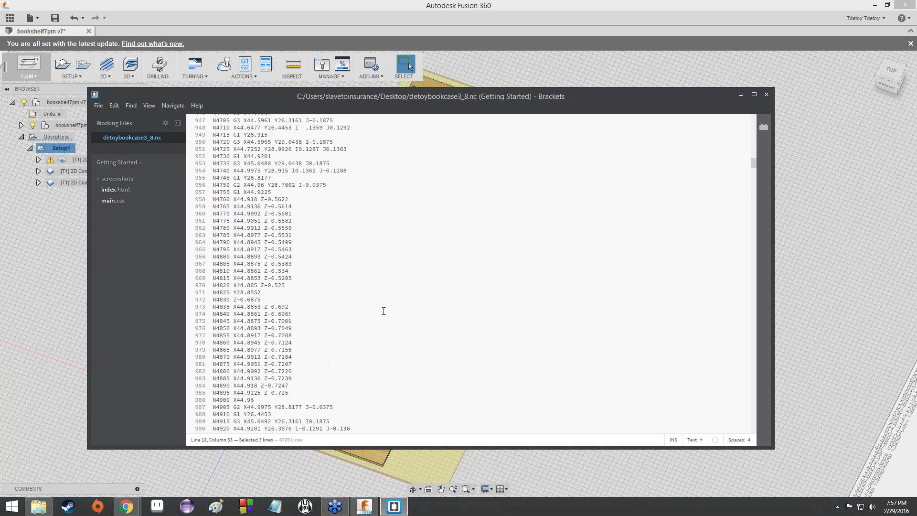
scroll(383, 310, "down", 20)
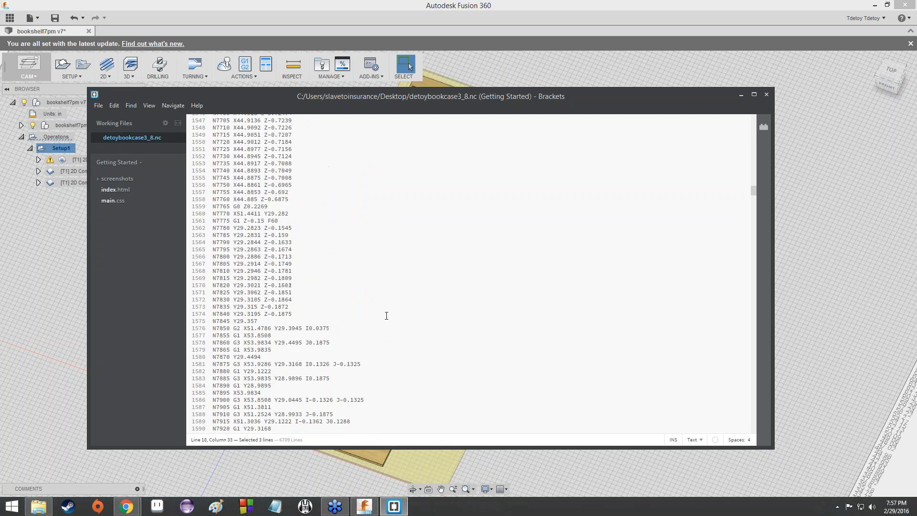
scroll(387, 313, "down", 20)
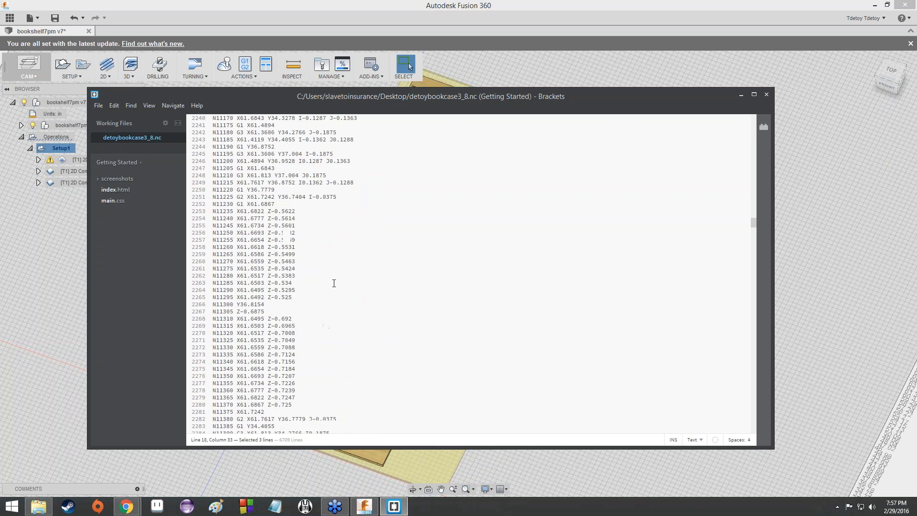
scroll(329, 301, "down", 20)
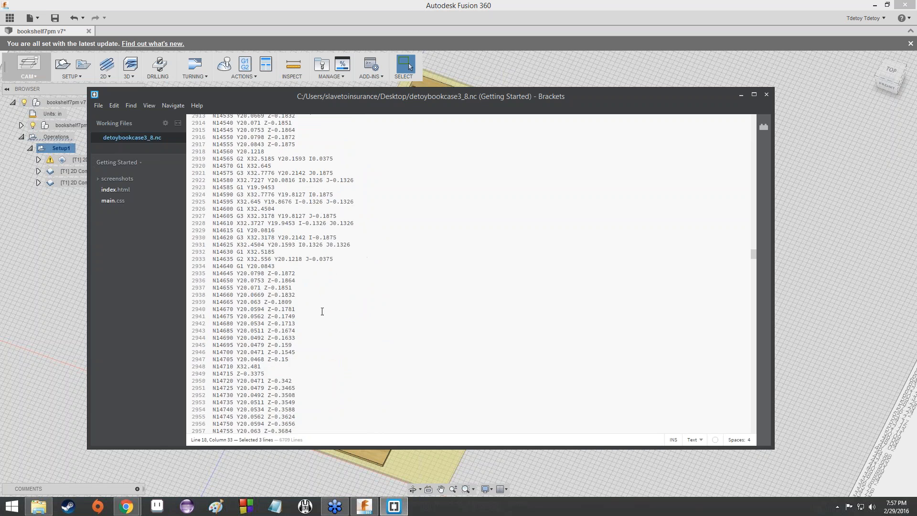
scroll(332, 307, "down", 20)
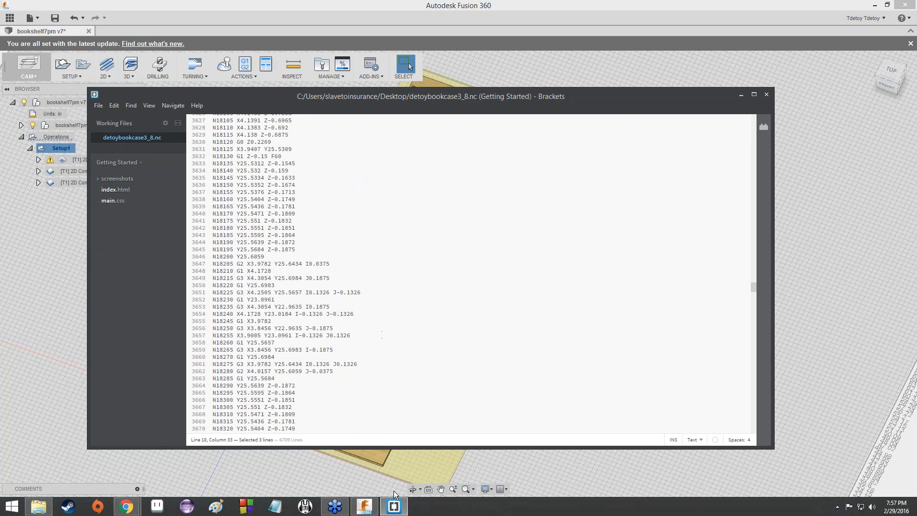
mouse_move(568, 106)
left_mouse_down()
mouse_move(540, 229)
mouse_move(532, 356)
mouse_move(562, 97)
mouse_move(574, 118)
left_mouse_up()
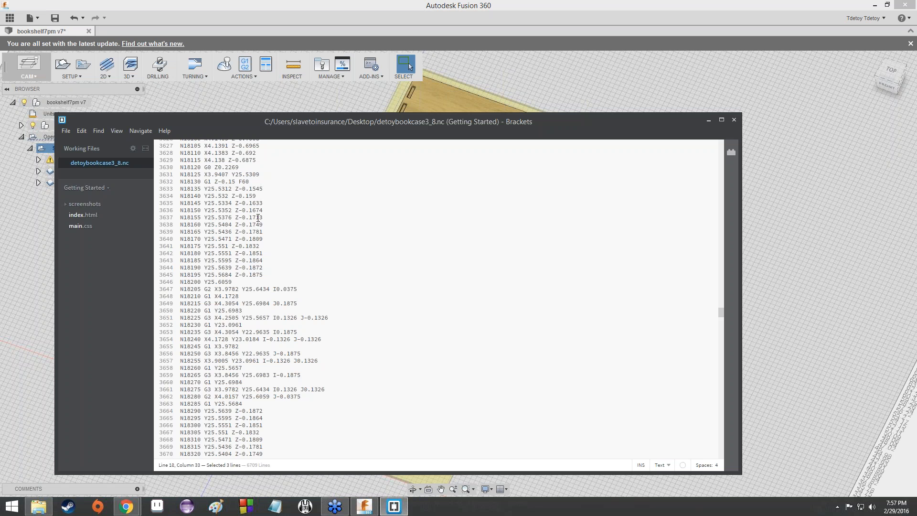
Switch to Paint and sketch a segmented loop with circled corner points beside a smooth, nearly closed circle.
left_click(217, 505)
mouse_move(218, 289)
left_mouse_down()
mouse_move(228, 270)
mouse_move(260, 261)
mouse_move(297, 275)
mouse_move(296, 308)
mouse_move(248, 311)
left_mouse_up()
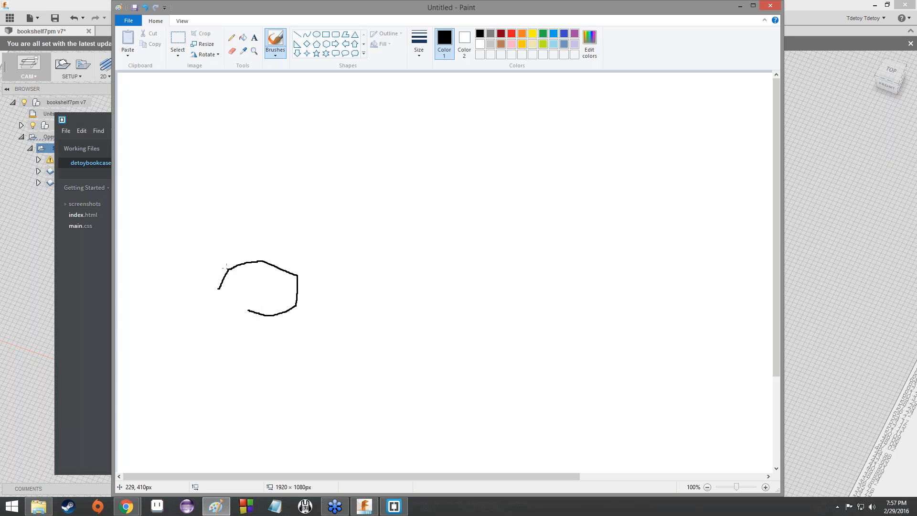
mouse_move(256, 261)
left_mouse_down()
mouse_move(295, 273)
mouse_move(297, 306)
mouse_move(274, 316)
left_mouse_up()
mouse_move(393, 309)
left_mouse_down()
mouse_move(398, 273)
mouse_move(444, 270)
mouse_move(454, 297)
mouse_move(433, 319)
left_mouse_up()
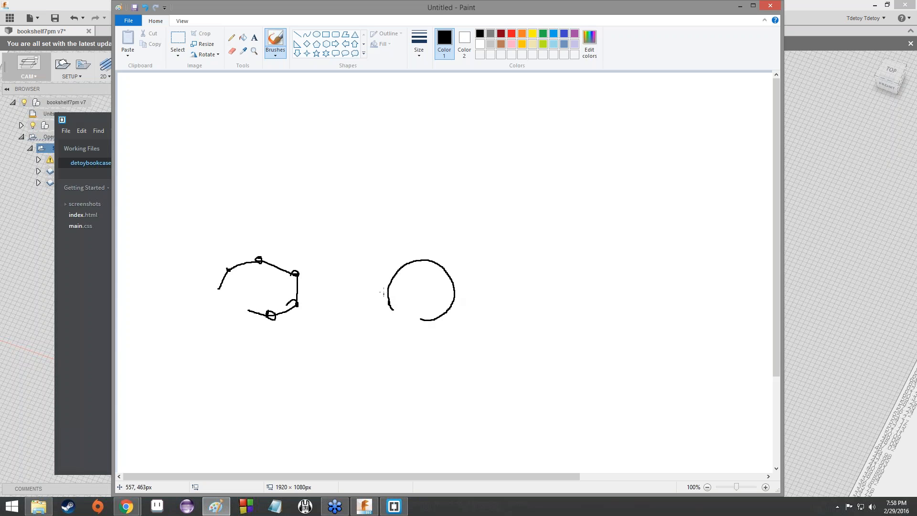
mouse_move(386, 290)
left_mouse_down()
mouse_move(407, 264)
mouse_move(428, 257)
mouse_move(443, 269)
left_mouse_up()
Return to the NC file in Brackets and look through its moves down to around line 4300.
left_click(94, 302)
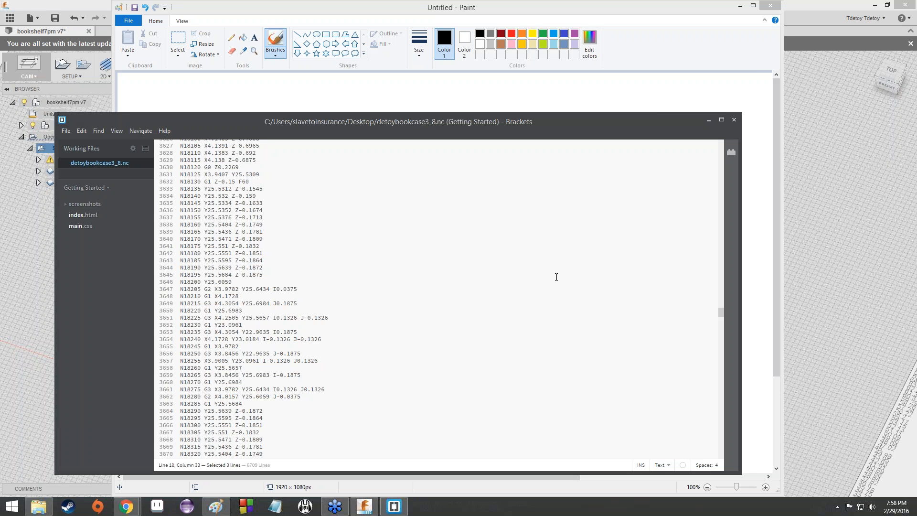
left_click(554, 344)
scroll(549, 334, "down", 20)
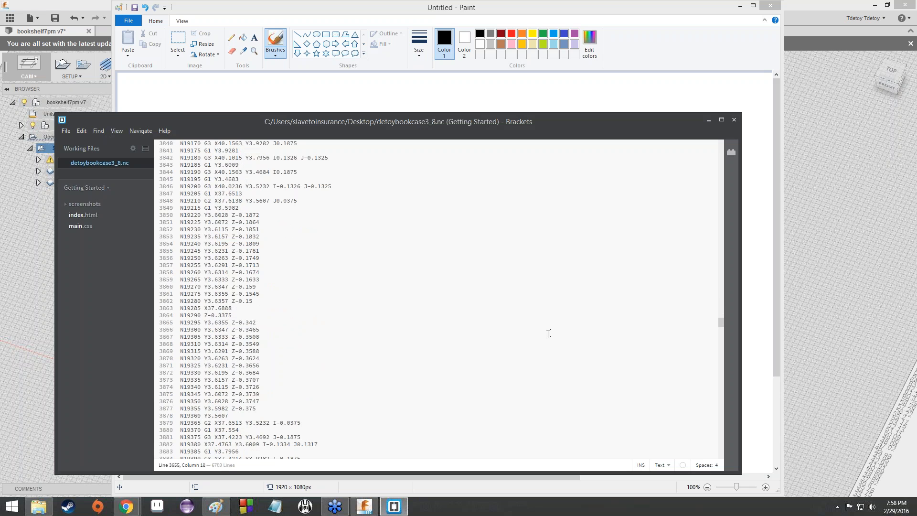
scroll(546, 335, "down", 20)
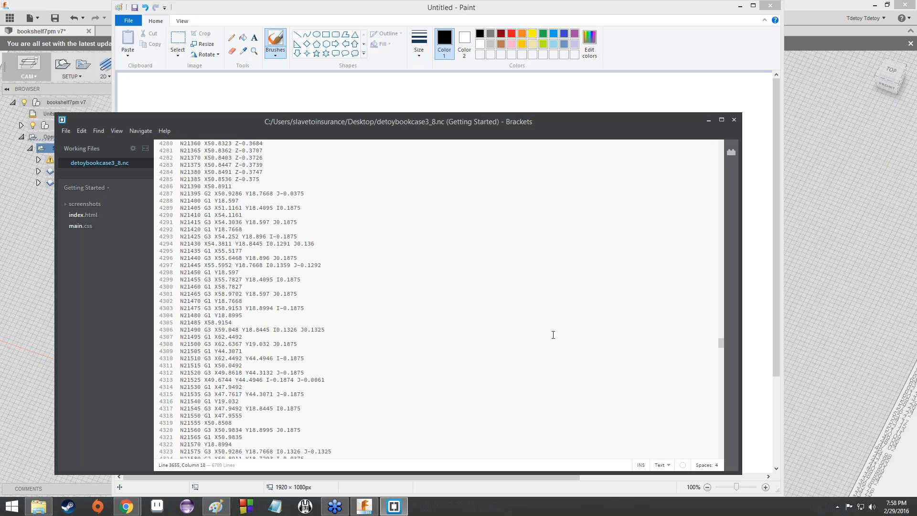